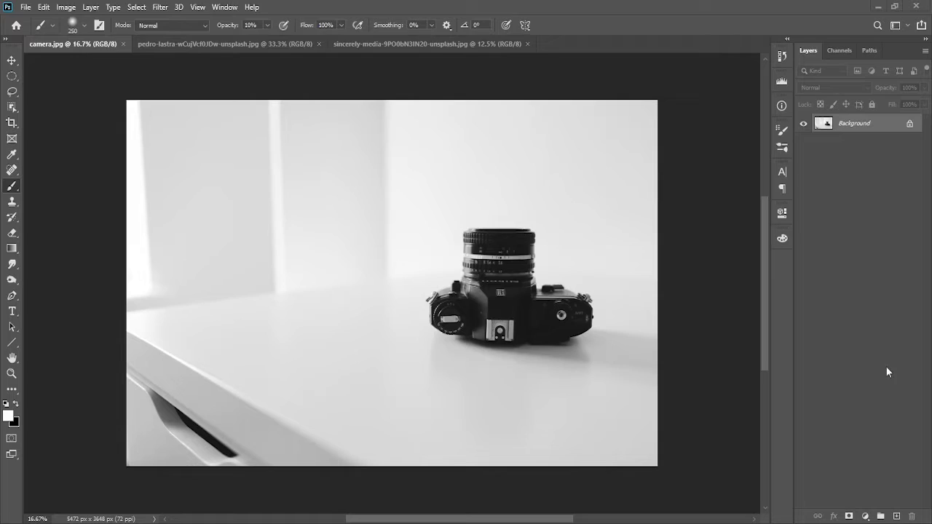
- Look over the moon and hand photos, then duplicate camera.jpg's Background layer
{"action": "left_click", "coordinate": [217, 44]}
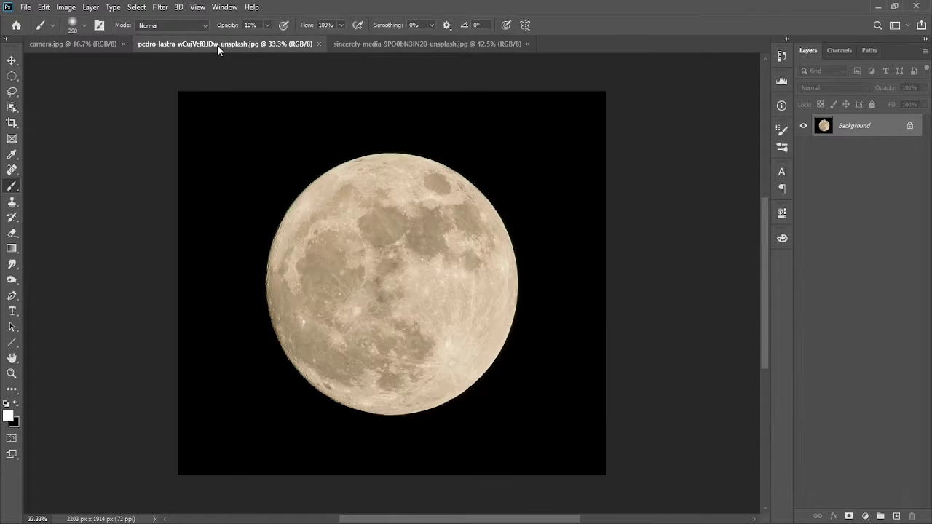
{"action": "left_click", "coordinate": [449, 45]}
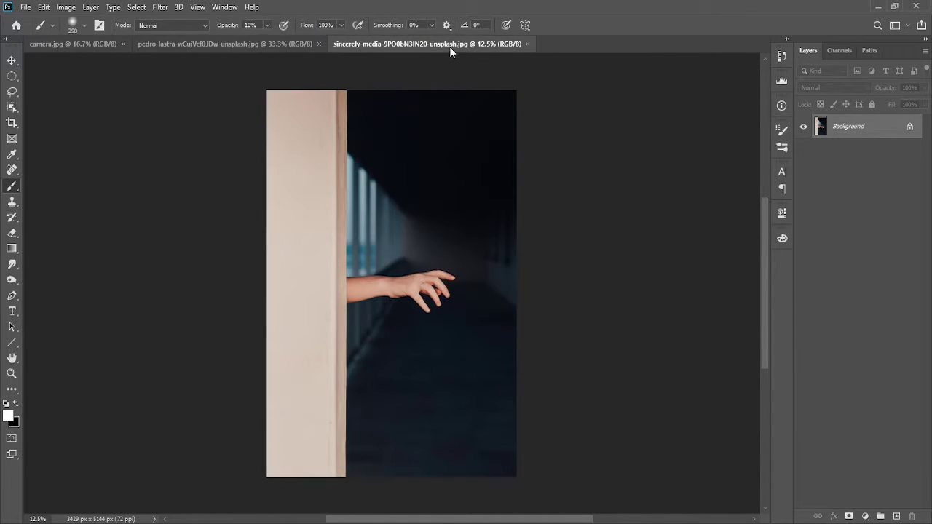
{"action": "left_click", "coordinate": [94, 44]}
{"action": "left_click_drag", "start_coordinate": [895, 127], "coordinate": [895, 516]}
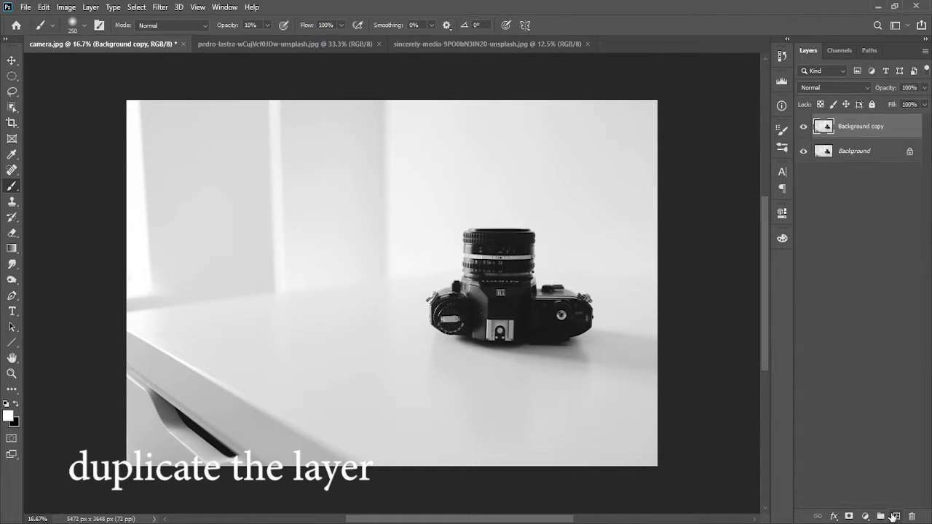
- Add a Brightness/Contrast adjustment layer with brightness at −100
{"action": "key", "text": "ctrl+plus"}
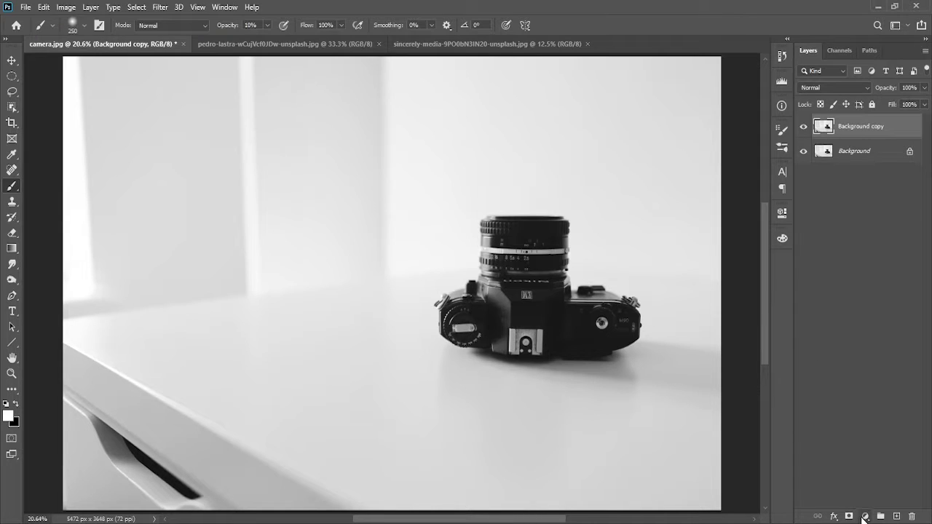
{"action": "left_click", "coordinate": [864, 517]}
{"action": "left_click", "coordinate": [868, 338]}
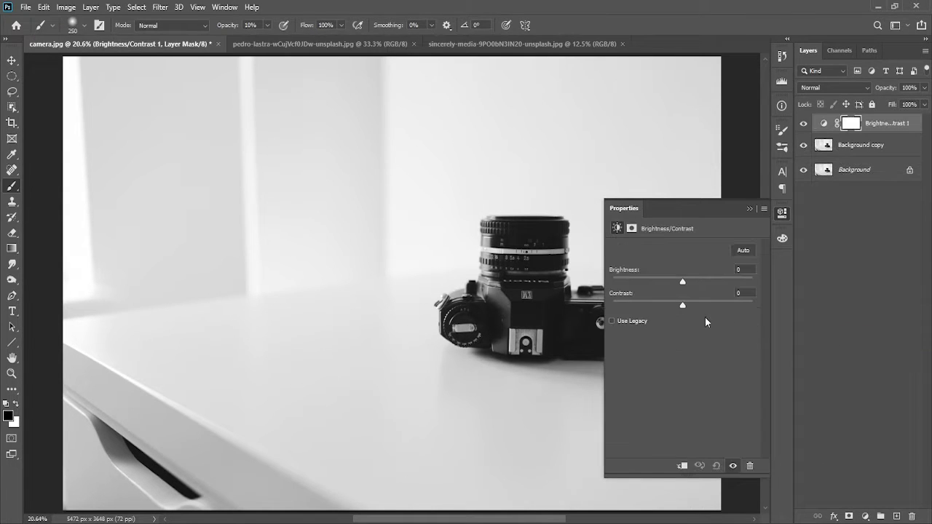
{"action": "left_click_drag", "start_coordinate": [683, 281], "coordinate": [612, 282]}
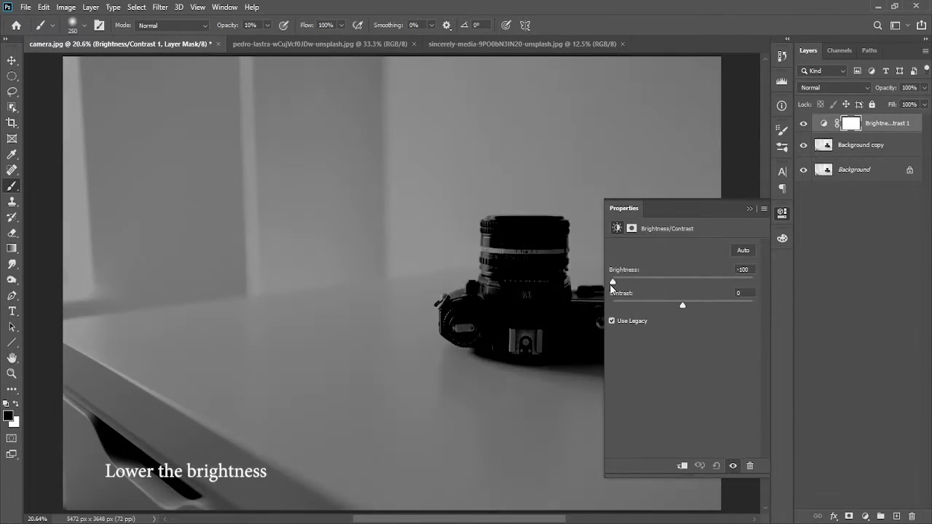
{"action": "left_click", "coordinate": [748, 209]}
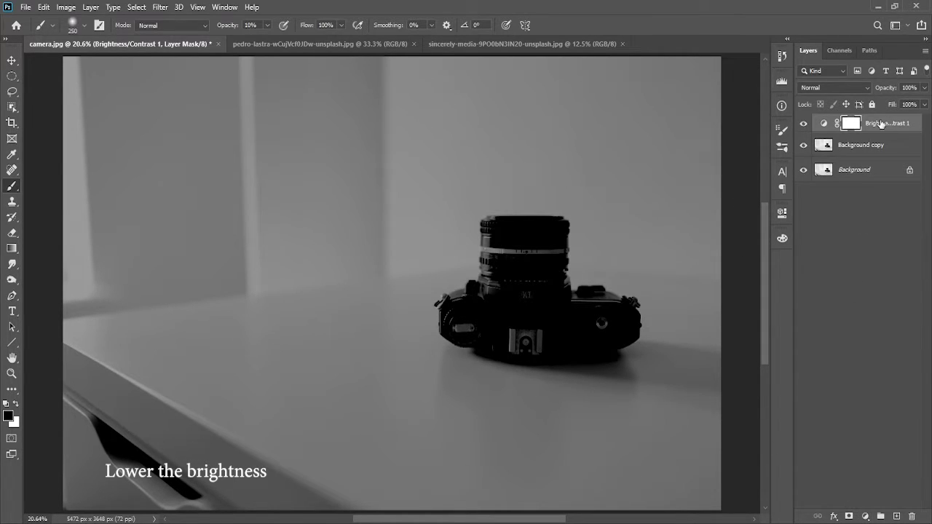
- Duplicate the Brightness/Contrast layer, then make the Background copy layer active
{"action": "left_click_drag", "start_coordinate": [892, 124], "coordinate": [897, 516]}
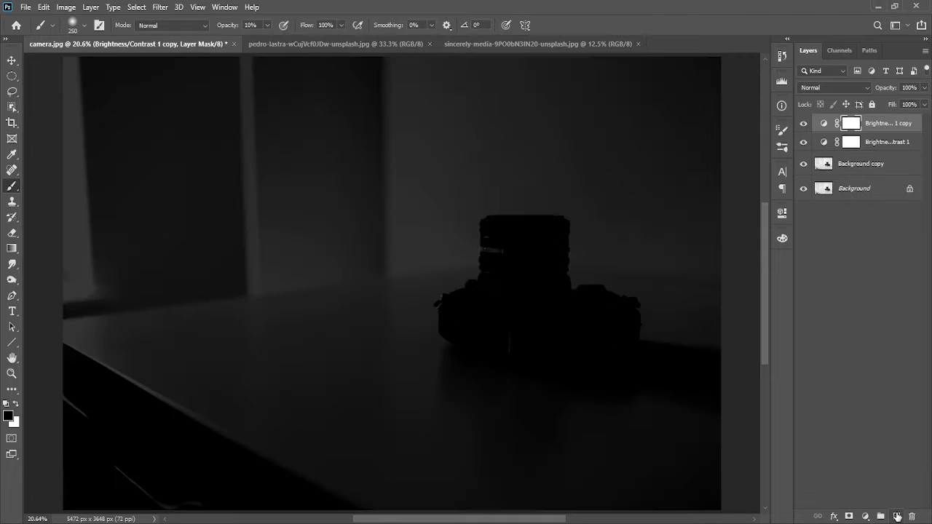
{"action": "scroll", "coordinate": [532, 367], "scroll_direction": "down", "scroll_amount": 3}
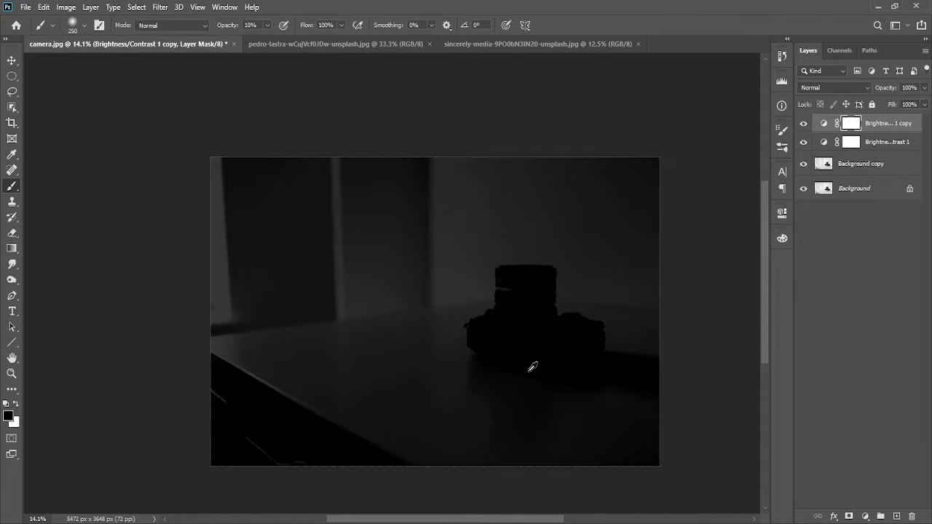
{"action": "mouse_move", "coordinate": [530, 375]}
{"action": "left_mouse_down"}
{"action": "mouse_move", "coordinate": [503, 296]}
{"action": "mouse_move", "coordinate": [503, 304]}
{"action": "left_mouse_up"}
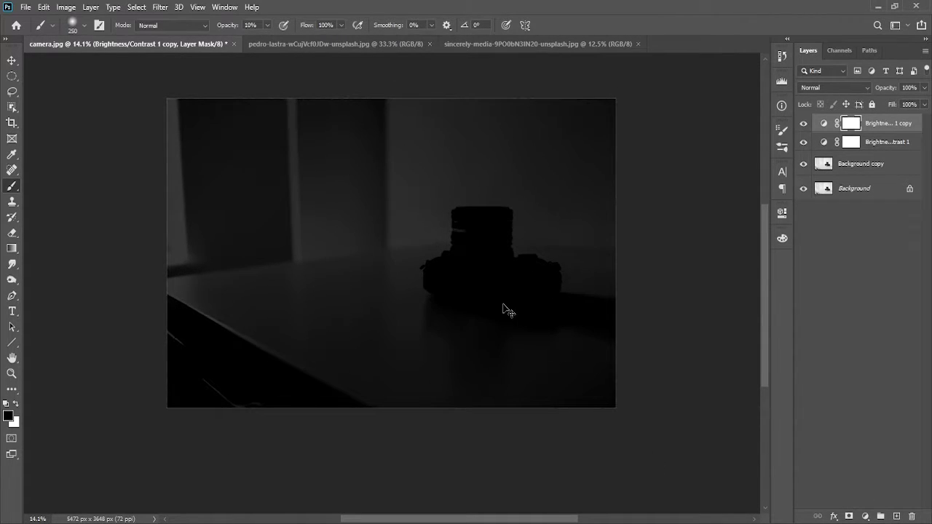
{"action": "scroll", "coordinate": [502, 306], "scroll_direction": "up", "scroll_amount": 2}
{"action": "scroll", "coordinate": [485, 297], "scroll_direction": "down", "scroll_amount": 2}
{"action": "scroll", "coordinate": [481, 292], "scroll_direction": "down", "scroll_amount": 1}
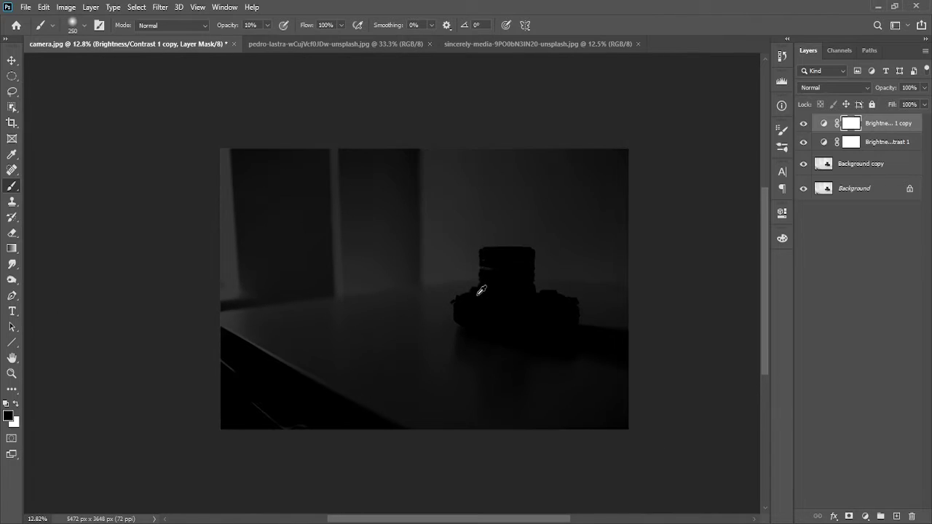
{"action": "left_click", "coordinate": [857, 173]}
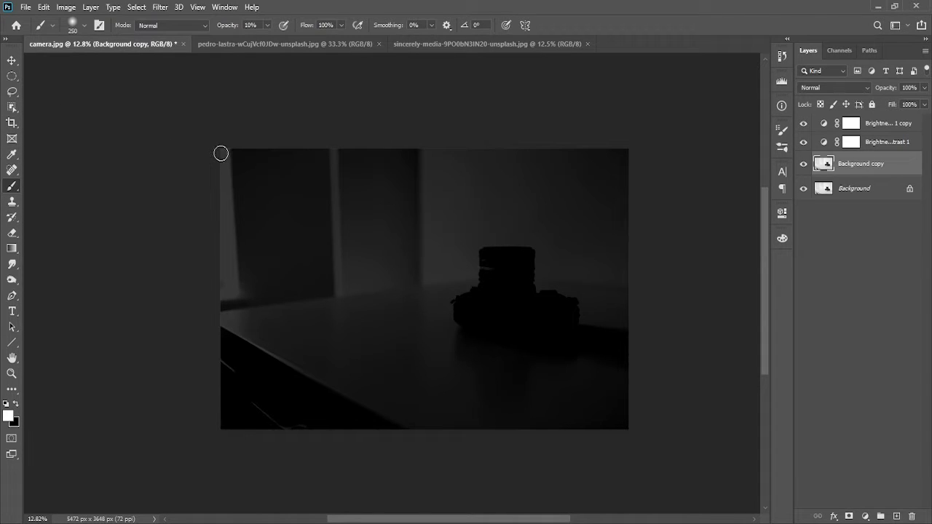
- Crop-extend camera.jpg upward with Content-Aware fill, then switch to the moon photo
{"action": "key", "text": "c"}
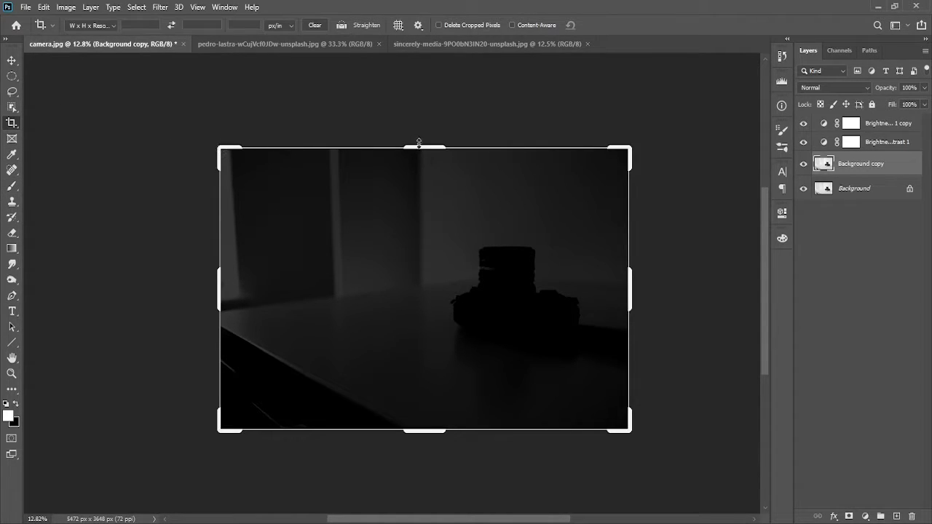
{"action": "scroll", "coordinate": [427, 229], "scroll_direction": "down", "scroll_amount": 1}
{"action": "scroll", "coordinate": [451, 194], "scroll_direction": "down", "scroll_amount": 1}
{"action": "left_click_drag", "start_coordinate": [456, 306], "coordinate": [427, 327]}
{"action": "mouse_move", "coordinate": [408, 246]}
{"action": "left_mouse_down"}
{"action": "mouse_move", "coordinate": [407, 159]}
{"action": "mouse_move", "coordinate": [403, 173]}
{"action": "left_mouse_up"}
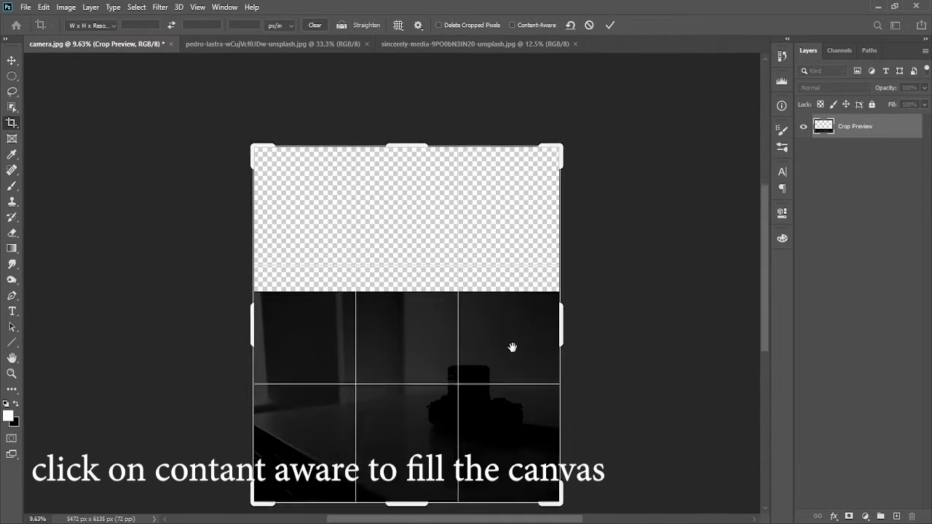
{"action": "left_click_drag", "start_coordinate": [513, 301], "coordinate": [524, 348]}
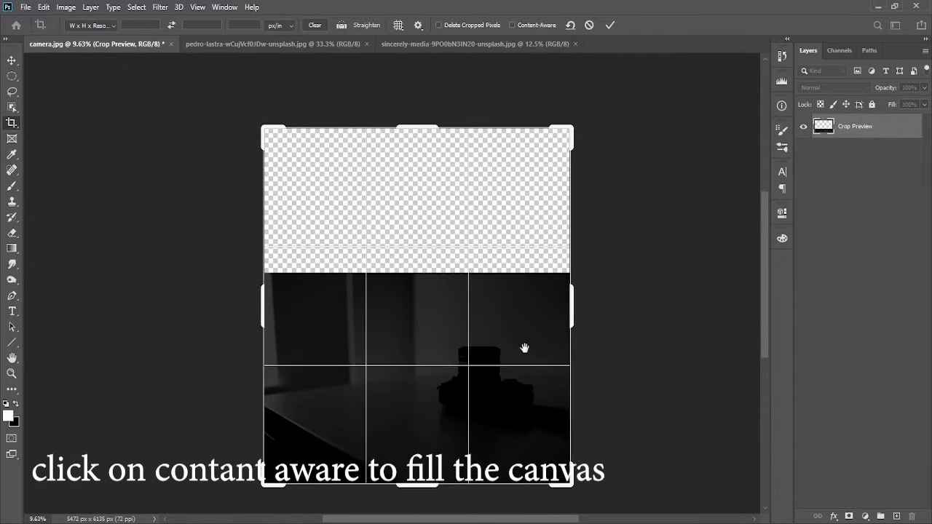
{"action": "left_click", "coordinate": [518, 26]}
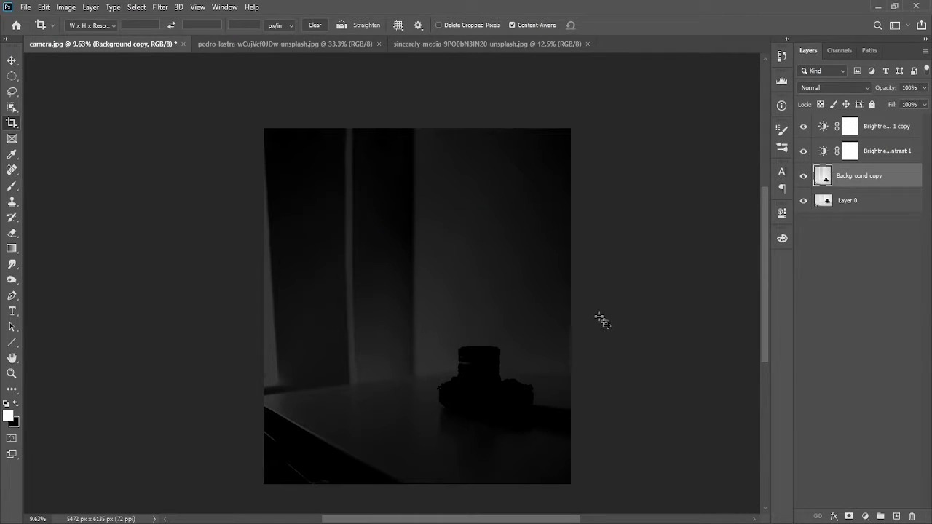
{"action": "left_click", "coordinate": [900, 127]}
{"action": "left_click", "coordinate": [321, 45]}
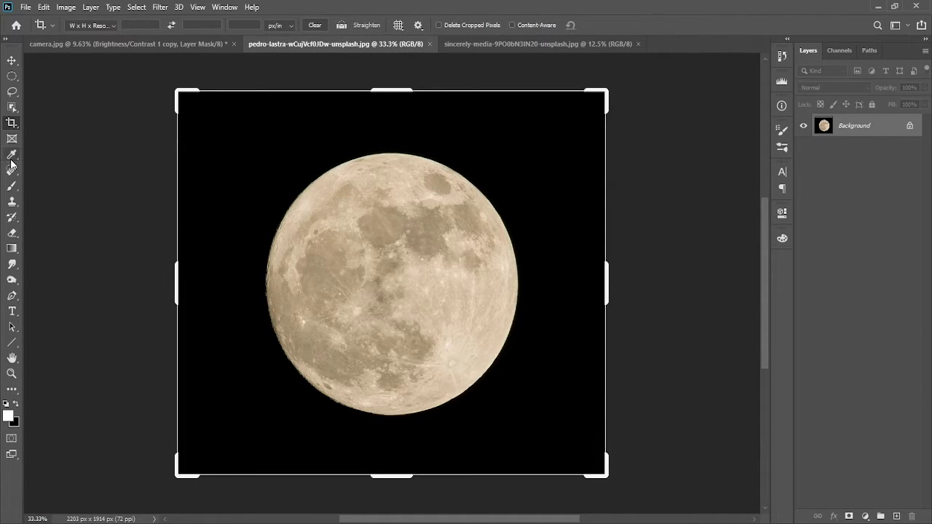
- Select the black sky with Color Range, then invert the selection to isolate the moon
{"action": "left_click", "coordinate": [137, 7]}
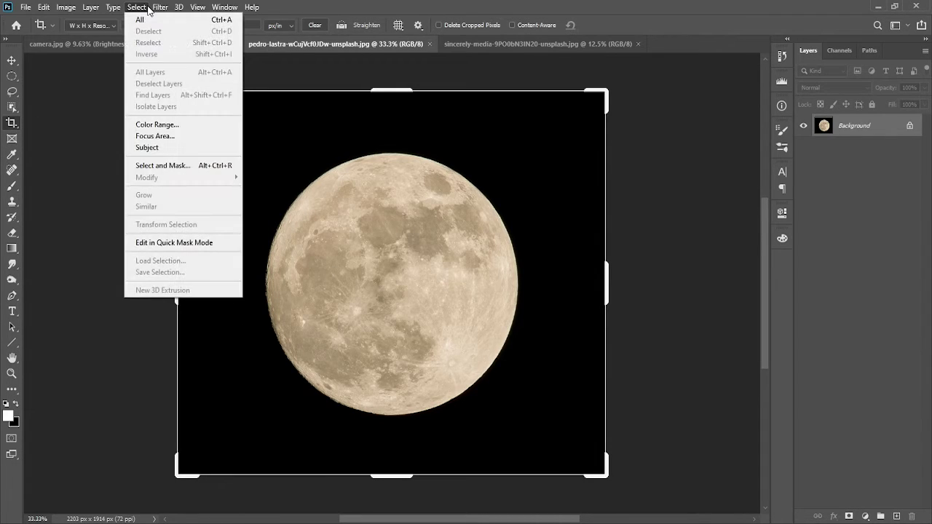
{"action": "left_click", "coordinate": [159, 125]}
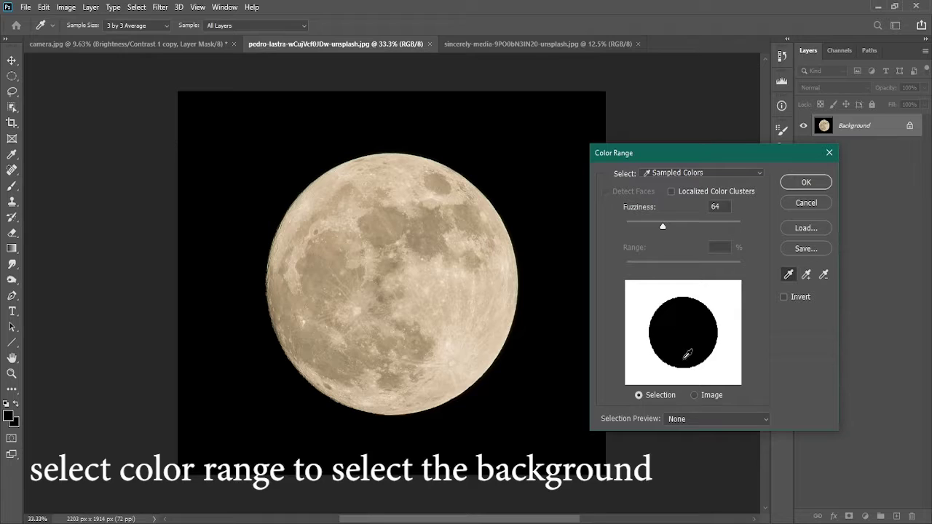
{"action": "left_click", "coordinate": [808, 187]}
{"action": "key", "text": "c"}
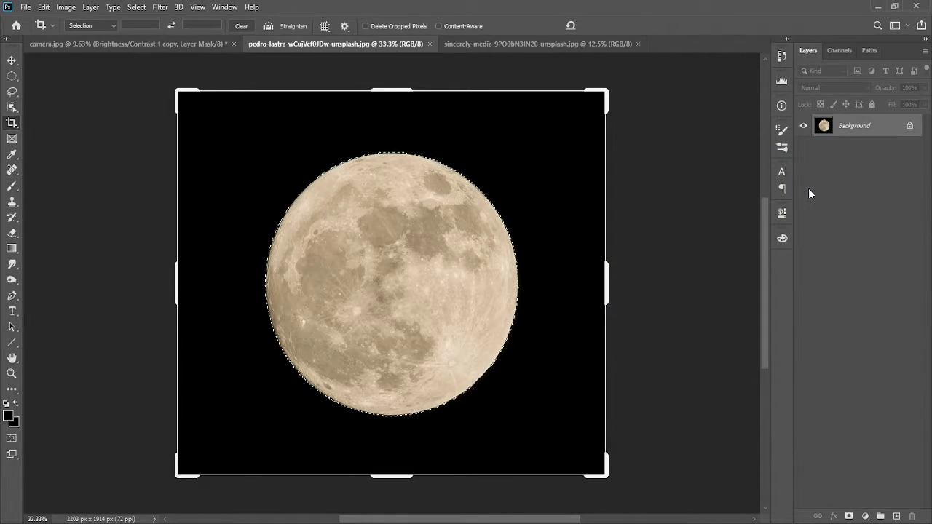
{"action": "key", "text": "b"}
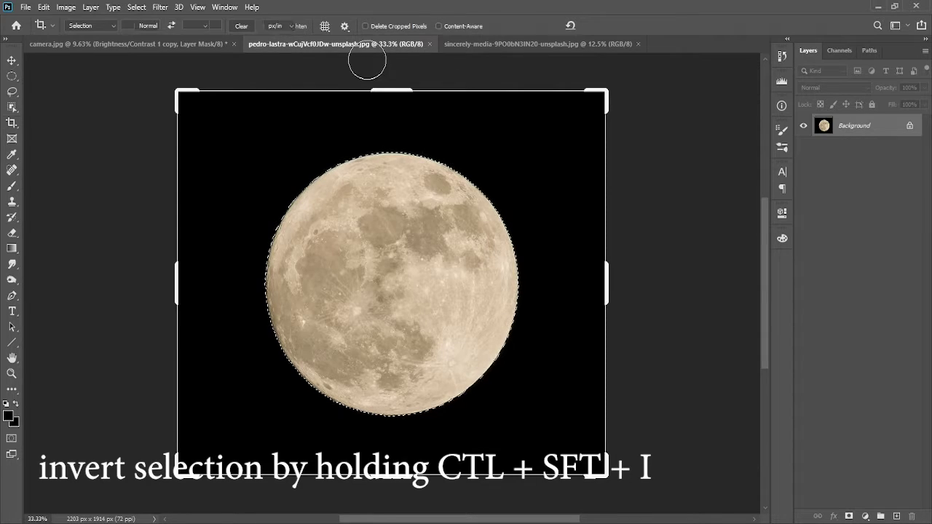
{"action": "key", "text": "ctrl+shift+i"}
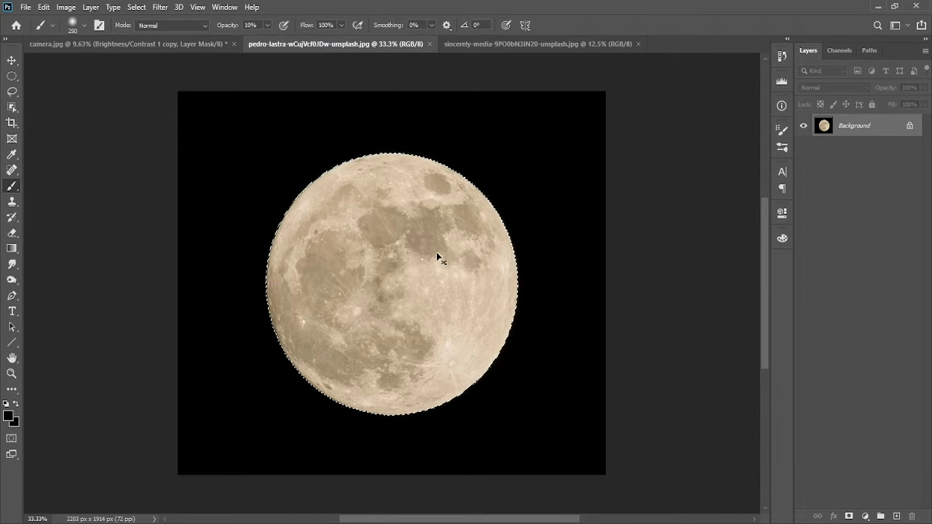
{"action": "mouse_move", "coordinate": [437, 257]}
{"action": "left_mouse_down"}
{"action": "mouse_move", "coordinate": [508, 260]}
{"action": "mouse_move", "coordinate": [188, 48]}
{"action": "left_mouse_up"}
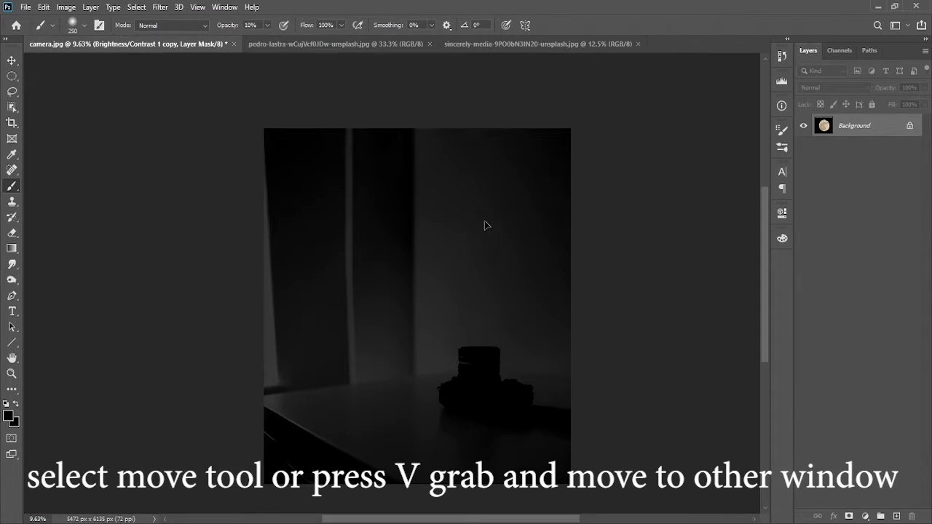
- Drop the moon into camera.jpg as smart object Layer 1, scaled to 52.25% high in the sky
{"action": "left_click_drag", "start_coordinate": [188, 48], "coordinate": [487, 223]}
{"action": "right_click", "coordinate": [899, 134]}
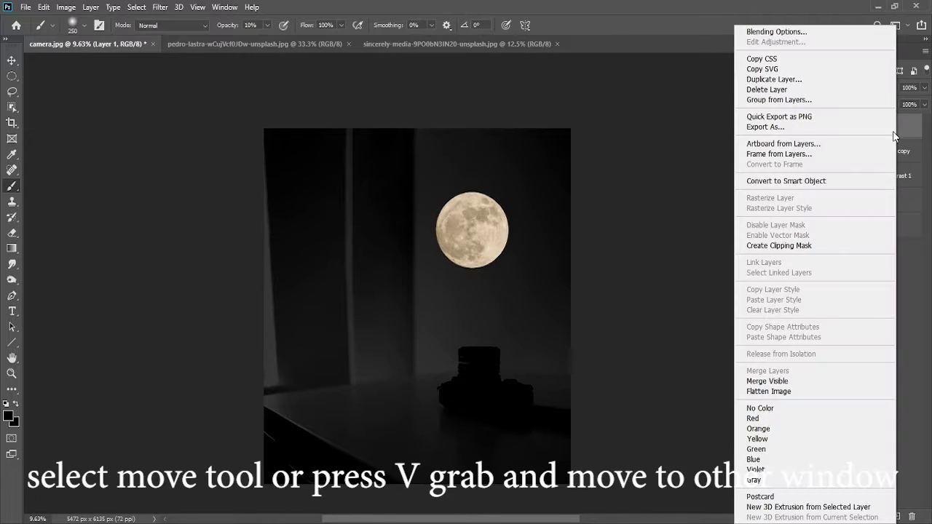
{"action": "left_click", "coordinate": [810, 182]}
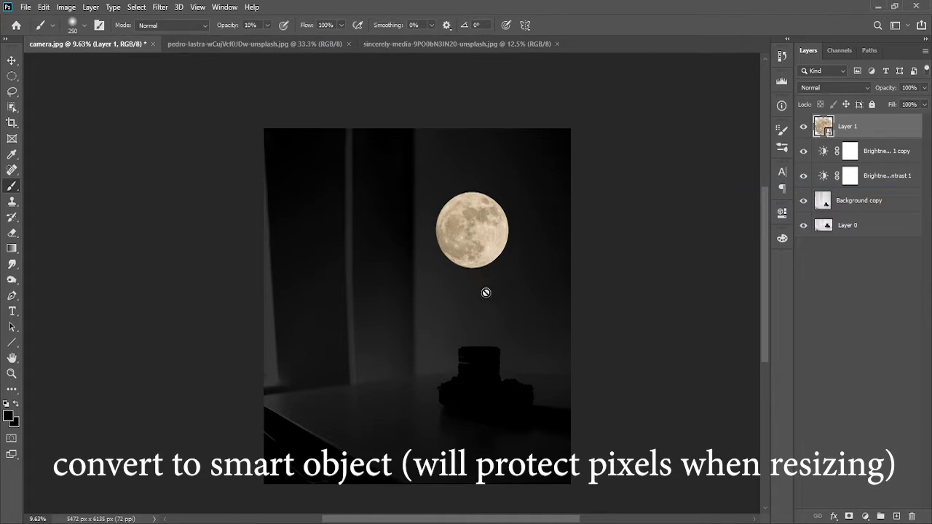
{"action": "key", "text": "ctrl+t"}
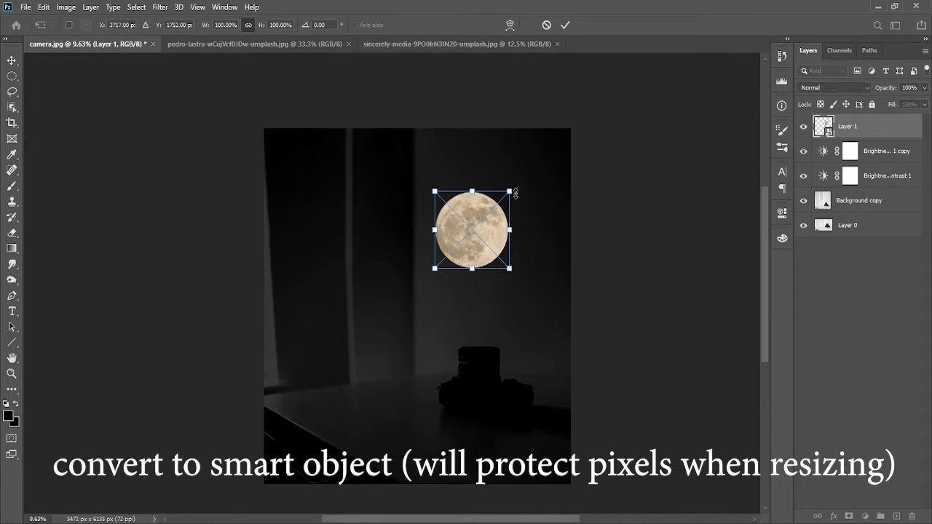
{"action": "mouse_move", "coordinate": [514, 194]}
{"action": "left_mouse_down"}
{"action": "mouse_move", "coordinate": [477, 227]}
{"action": "mouse_move", "coordinate": [505, 248]}
{"action": "left_mouse_up"}
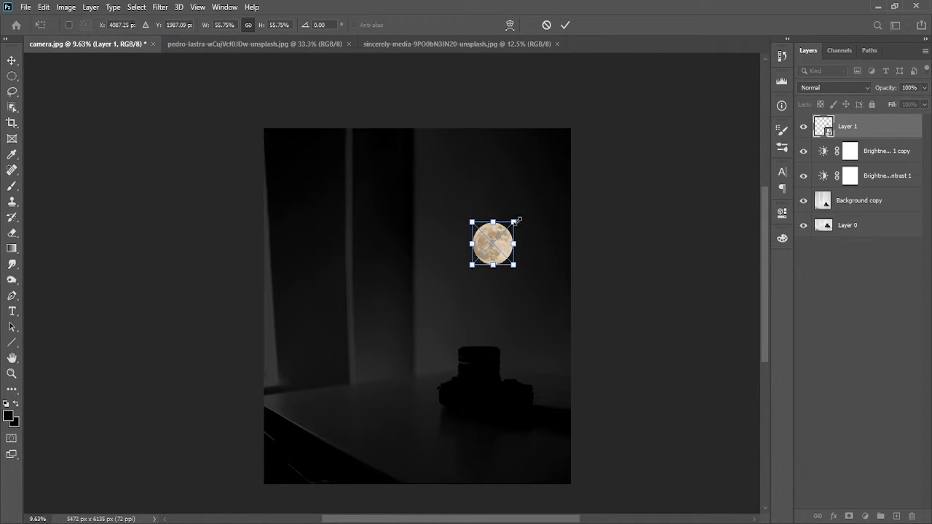
{"action": "mouse_move", "coordinate": [517, 220]}
{"action": "left_mouse_down"}
{"action": "mouse_move", "coordinate": [501, 239]}
{"action": "mouse_move", "coordinate": [512, 232]}
{"action": "left_mouse_up"}
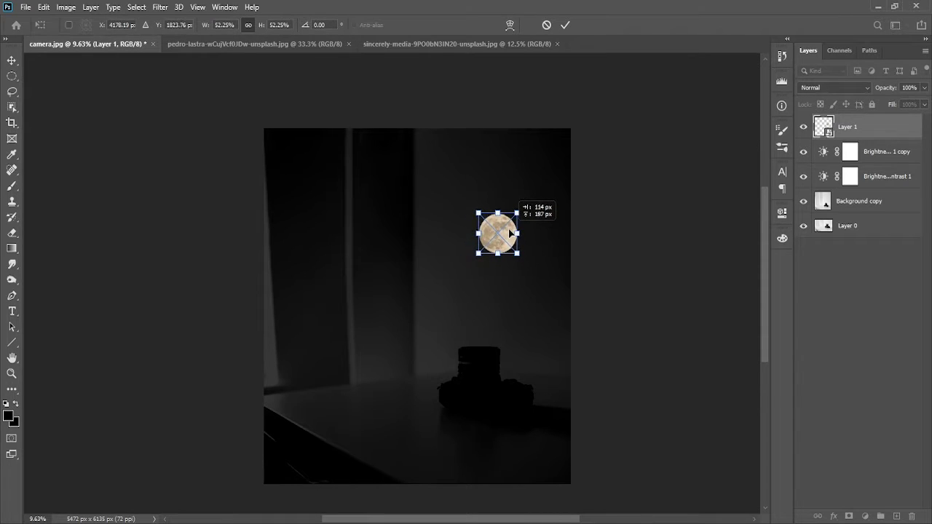
{"action": "left_click", "coordinate": [566, 25]}
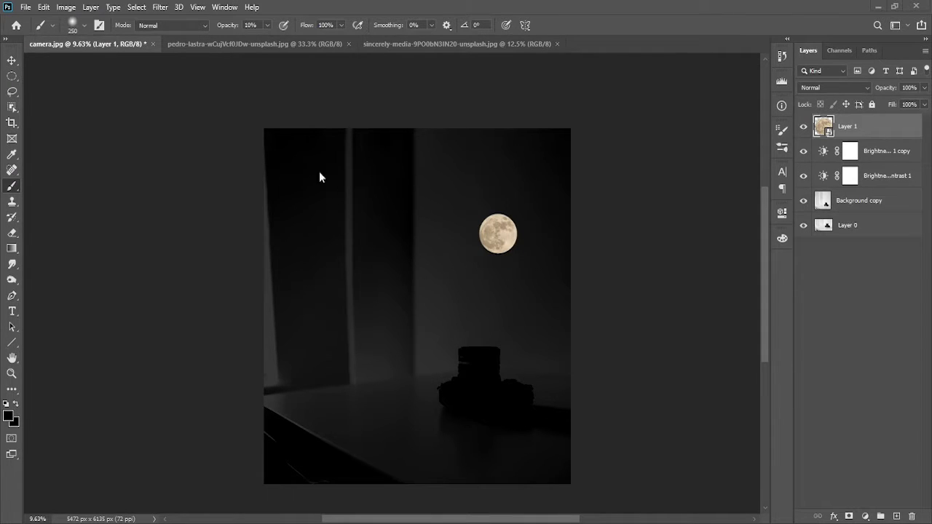
- In the hand photo, quick-select the whole arm and hand
{"action": "left_click", "coordinate": [242, 43]}
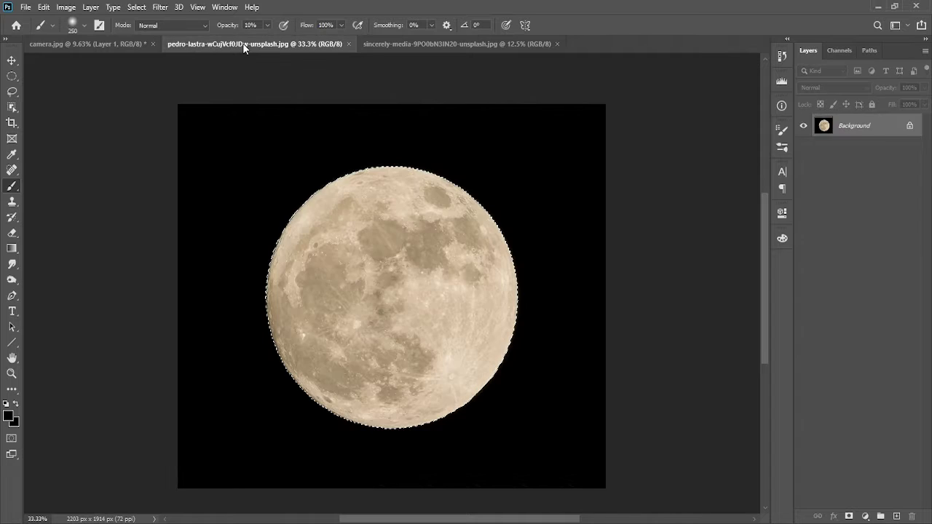
{"action": "left_click", "coordinate": [449, 47]}
{"action": "scroll", "coordinate": [446, 287], "scroll_direction": "up", "scroll_amount": 8}
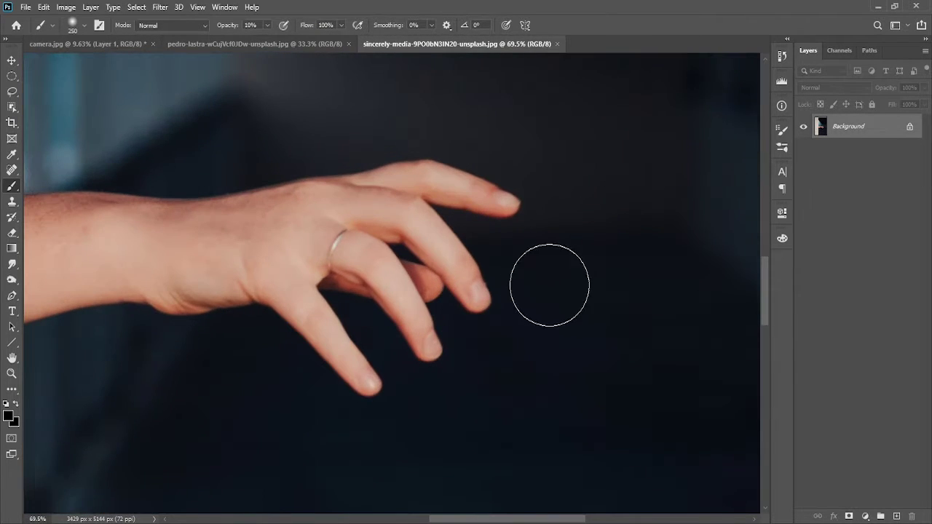
{"action": "left_click_drag", "start_coordinate": [550, 284], "coordinate": [610, 238]}
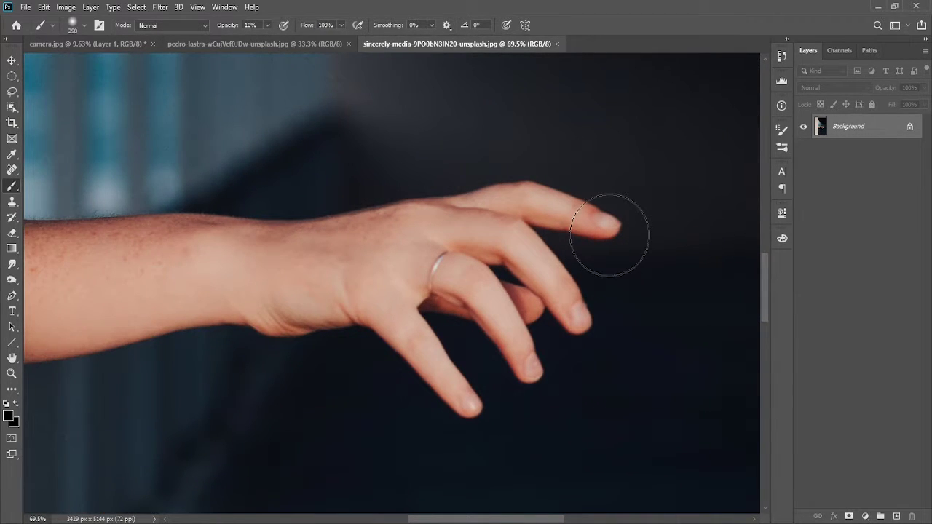
{"action": "scroll", "coordinate": [610, 234], "scroll_direction": "down", "scroll_amount": 3}
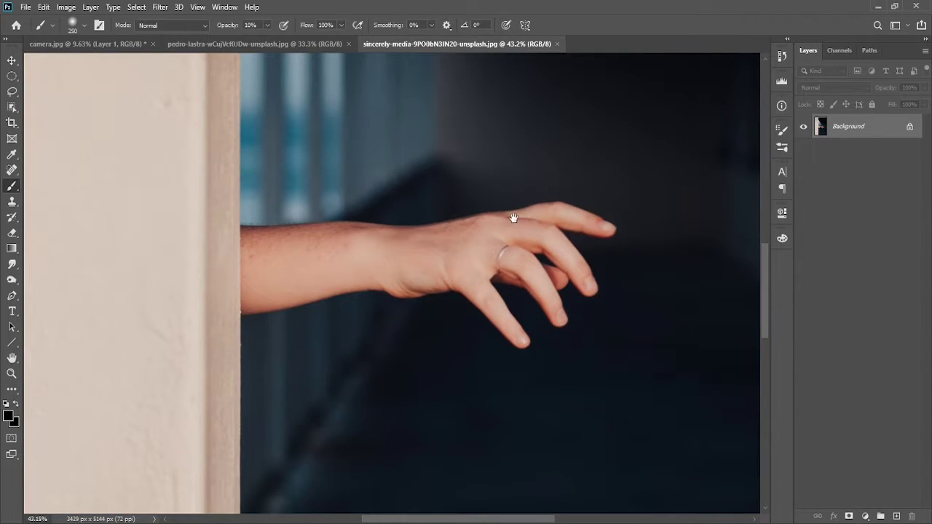
{"action": "left_click_drag", "start_coordinate": [513, 217], "coordinate": [494, 245]}
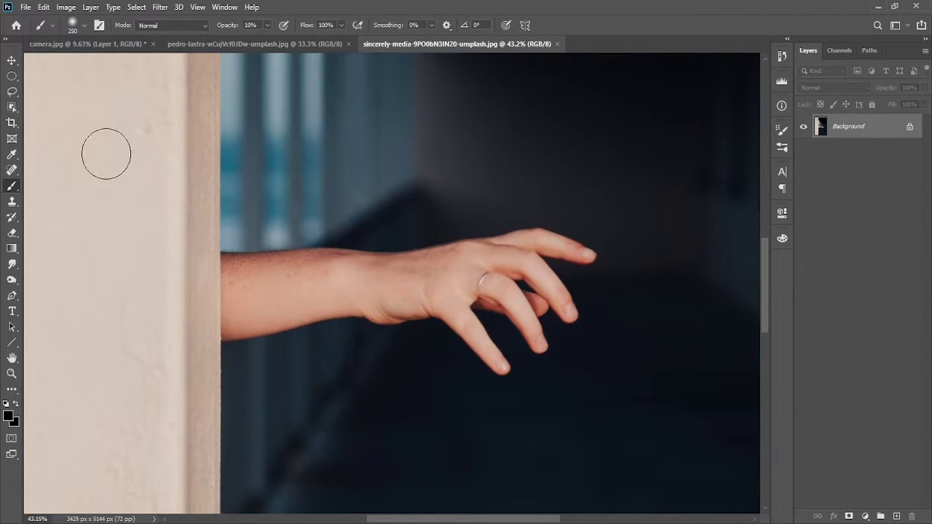
{"action": "left_click", "coordinate": [15, 107]}
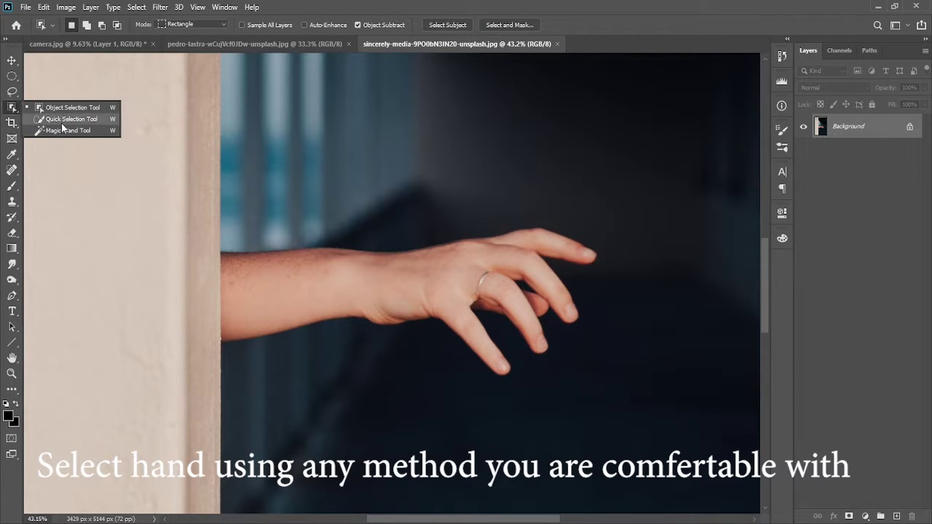
{"action": "left_click", "coordinate": [62, 120]}
{"action": "left_click_drag", "start_coordinate": [243, 279], "coordinate": [470, 297]}
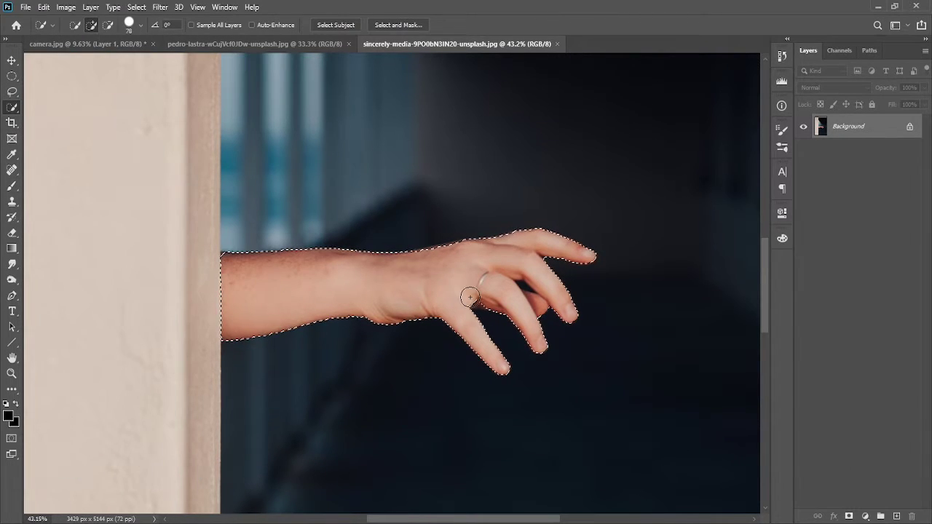
- With a 15 px brush, refine the selection along the wrist and back of the hand
{"action": "scroll", "coordinate": [341, 291], "scroll_direction": "up", "scroll_amount": 3, "text": "alt"}
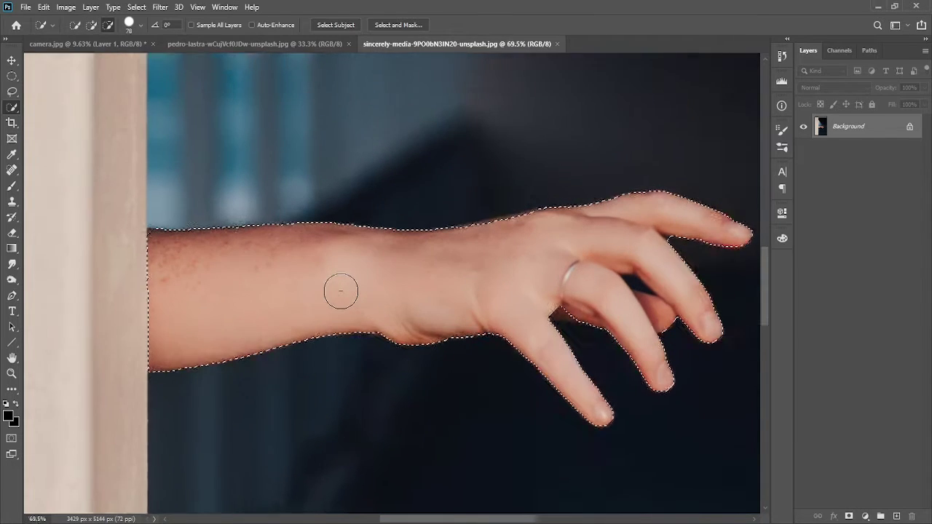
{"action": "scroll", "coordinate": [340, 291], "scroll_direction": "up", "scroll_amount": 1, "text": "alt"}
{"action": "scroll", "coordinate": [340, 289], "scroll_direction": "up", "scroll_amount": 3, "text": "alt"}
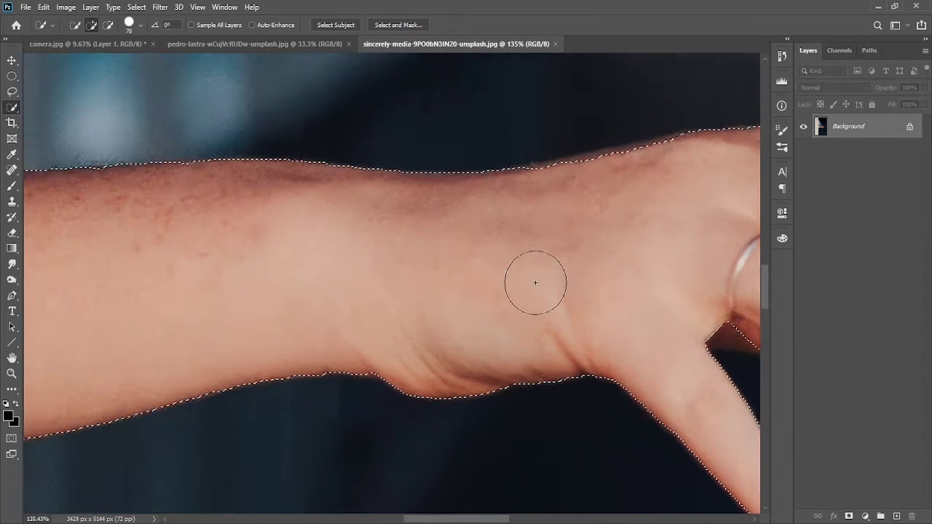
{"action": "scroll", "coordinate": [535, 282], "scroll_direction": "up", "scroll_amount": 1, "text": "alt"}
{"action": "scroll", "coordinate": [568, 266], "scroll_direction": "up", "scroll_amount": 1, "text": "alt"}
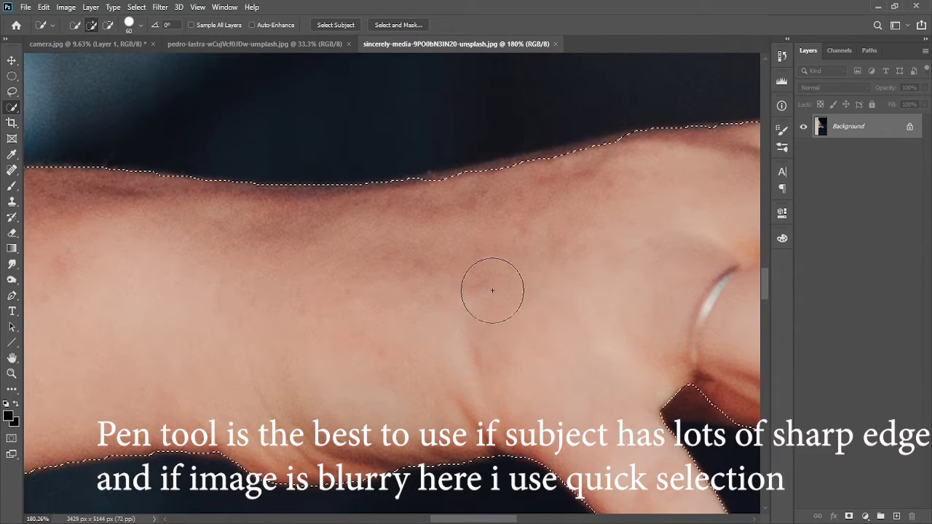
{"action": "key", "text": "bracketleft"}
{"action": "key", "text": "bracketleft"}
{"action": "key", "text": "bracketleft"}
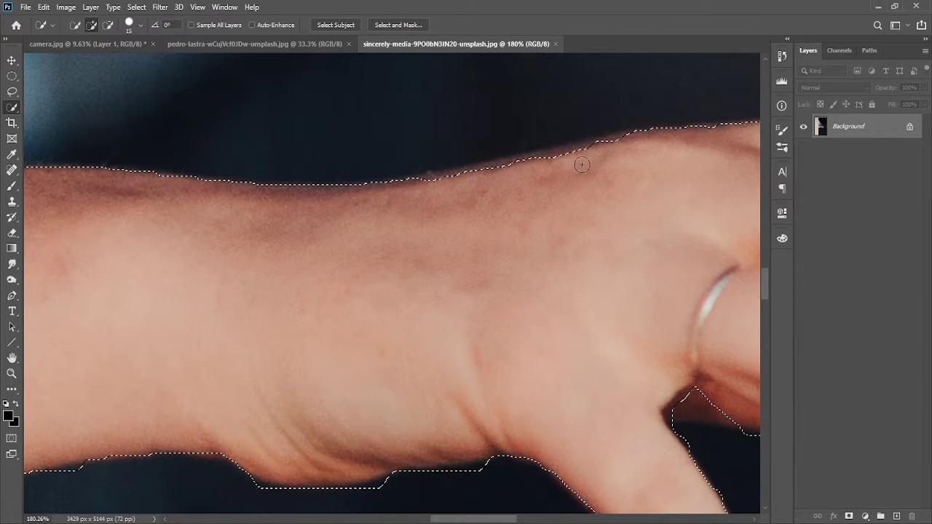
{"action": "left_click_drag", "start_coordinate": [637, 142], "coordinate": [605, 144]}
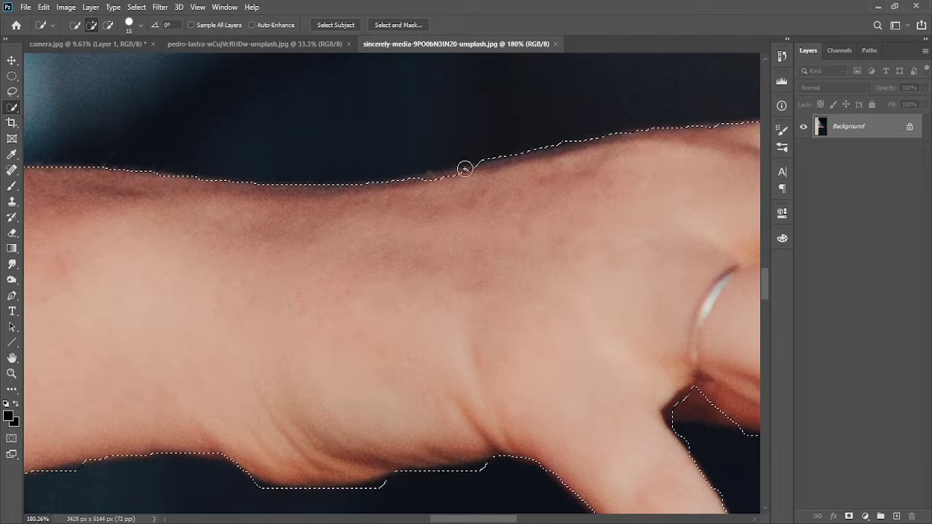
{"action": "left_click_drag", "start_coordinate": [558, 202], "coordinate": [498, 244]}
{"action": "key", "text": "alt"}
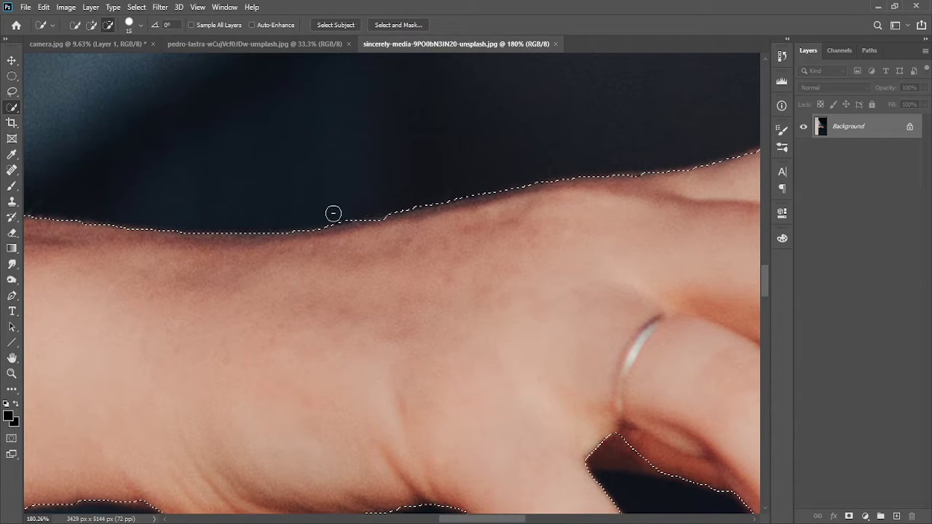
{"action": "left_click_drag", "start_coordinate": [516, 252], "coordinate": [316, 246]}
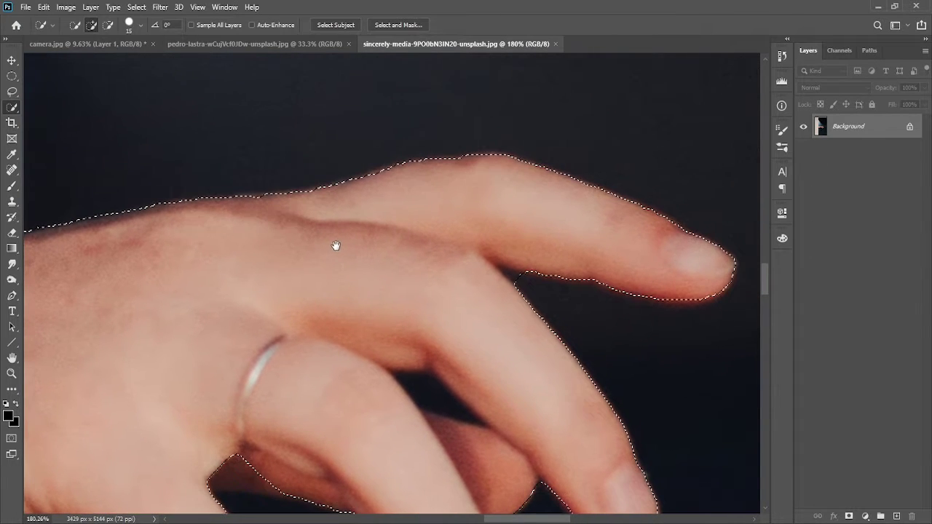
{"action": "left_click", "coordinate": [260, 202]}
- Subtract the dark gap between fingers and add the shadowed skin by the ring
{"action": "scroll", "coordinate": [572, 219], "scroll_direction": "down", "scroll_amount": 2}
{"action": "key", "text": "alt"}
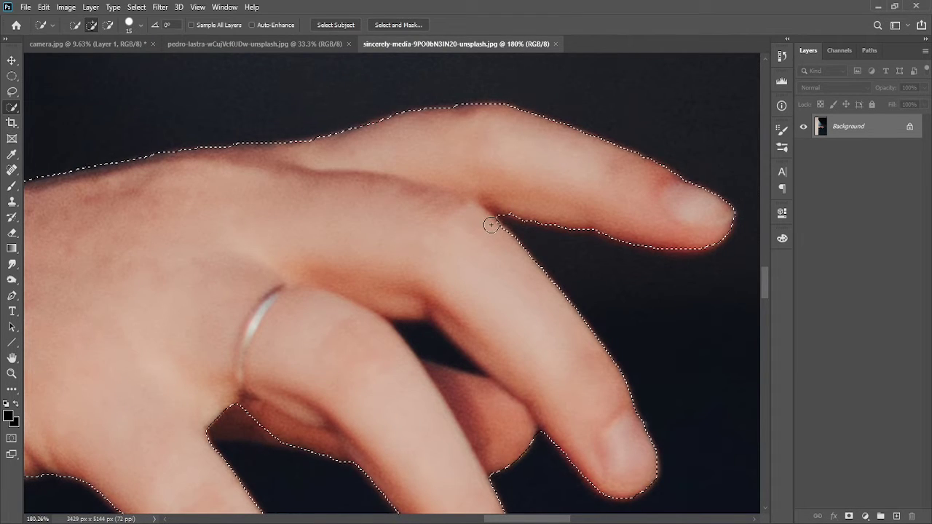
{"action": "left_click_drag", "start_coordinate": [452, 233], "coordinate": [503, 119]}
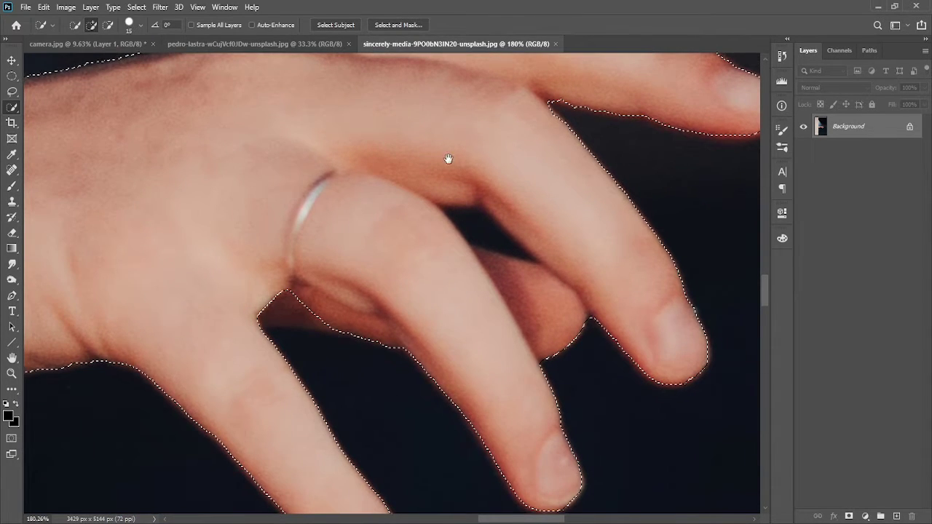
{"action": "left_click_drag", "start_coordinate": [474, 228], "coordinate": [506, 253]}
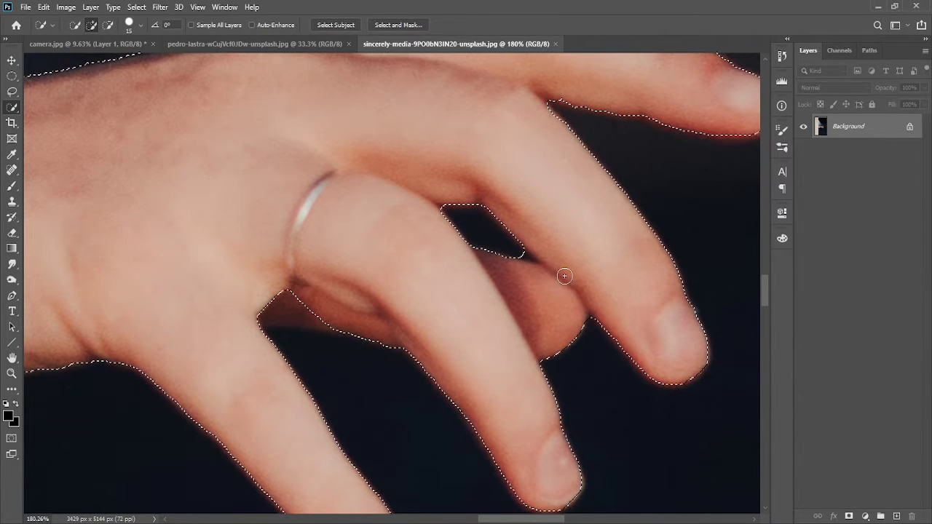
{"action": "mouse_move", "coordinate": [316, 314]}
{"action": "left_mouse_down"}
{"action": "mouse_move", "coordinate": [292, 313]}
{"action": "mouse_move", "coordinate": [500, 208]}
{"action": "left_mouse_up"}
{"action": "mouse_move", "coordinate": [281, 199]}
{"action": "left_mouse_down"}
{"action": "mouse_move", "coordinate": [483, 217]}
{"action": "mouse_move", "coordinate": [243, 120]}
{"action": "left_mouse_up"}
{"action": "mouse_move", "coordinate": [491, 172]}
{"action": "left_mouse_down"}
{"action": "mouse_move", "coordinate": [383, 225]}
{"action": "mouse_move", "coordinate": [207, 203]}
{"action": "mouse_move", "coordinate": [218, 209]}
{"action": "mouse_move", "coordinate": [196, 216]}
{"action": "mouse_move", "coordinate": [471, 166]}
{"action": "mouse_move", "coordinate": [505, 224]}
{"action": "mouse_move", "coordinate": [322, 297]}
{"action": "mouse_move", "coordinate": [308, 312]}
{"action": "left_mouse_up"}
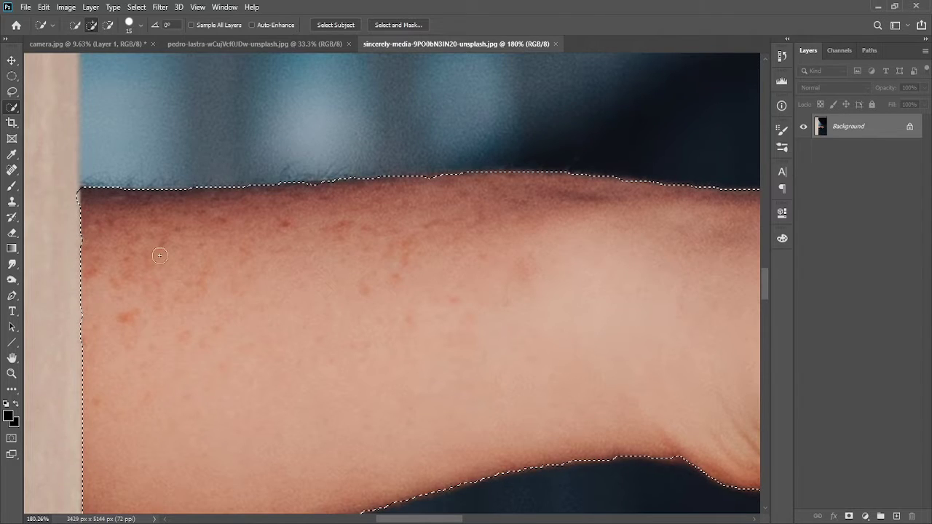
{"action": "left_click_drag", "start_coordinate": [191, 297], "coordinate": [275, 153]}
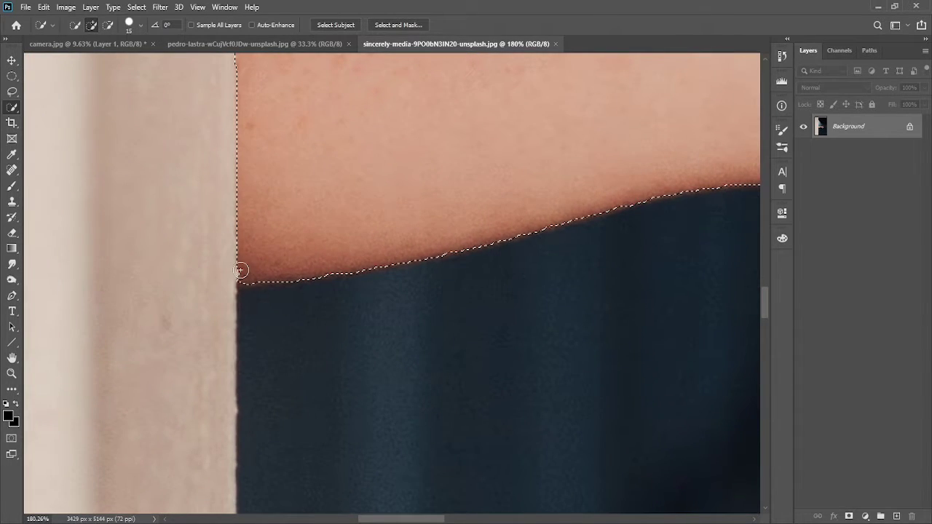
{"action": "mouse_move", "coordinate": [294, 95]}
{"action": "left_mouse_down"}
{"action": "mouse_move", "coordinate": [281, 245]}
{"action": "mouse_move", "coordinate": [339, 226]}
{"action": "left_mouse_up"}
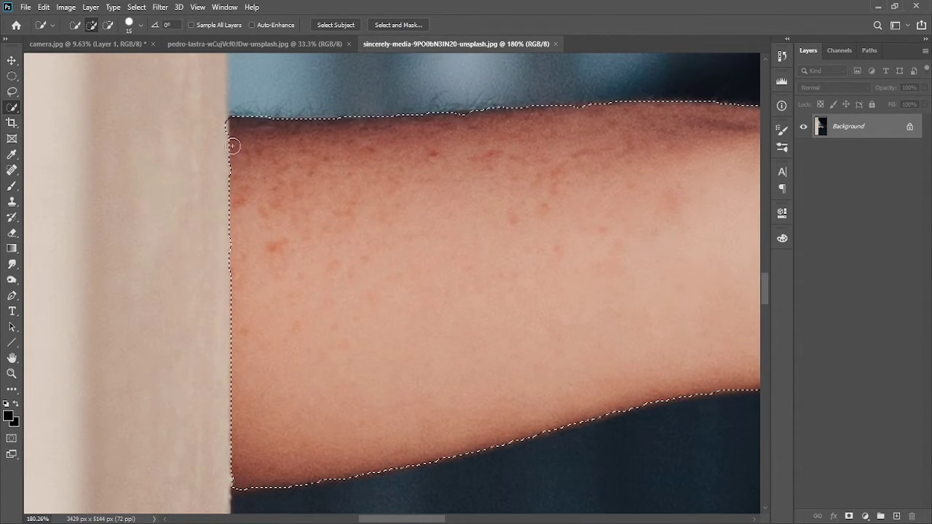
- Subtract stray areas along the forearm's lower edge, then fit the whole image in view
{"action": "key", "text": "alt"}
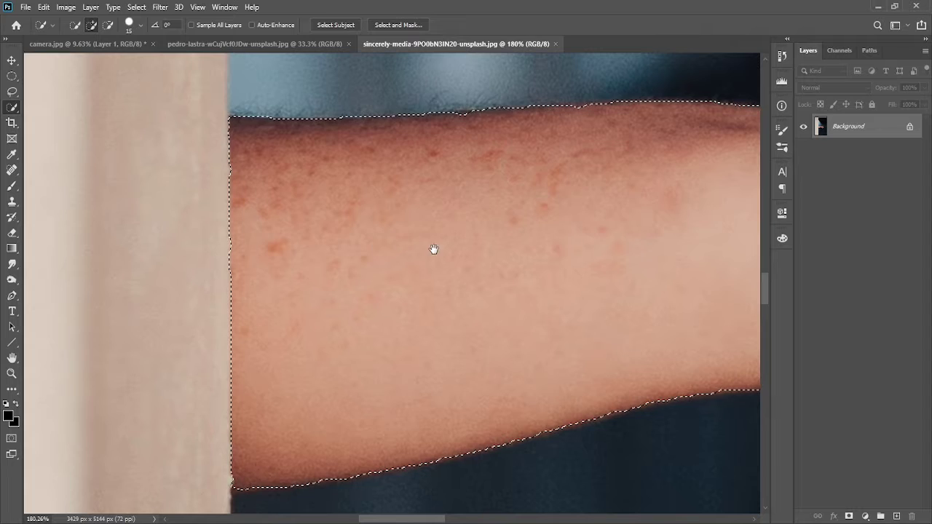
{"action": "left_click_drag", "start_coordinate": [433, 250], "coordinate": [321, 163]}
{"action": "left_click_drag", "start_coordinate": [418, 232], "coordinate": [272, 260]}
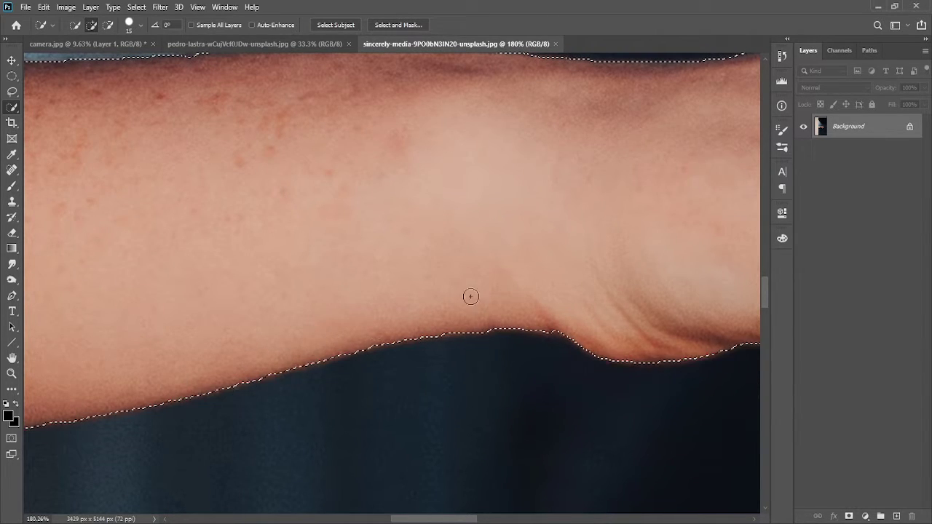
{"action": "scroll", "coordinate": [437, 284], "scroll_direction": "right", "scroll_amount": 3}
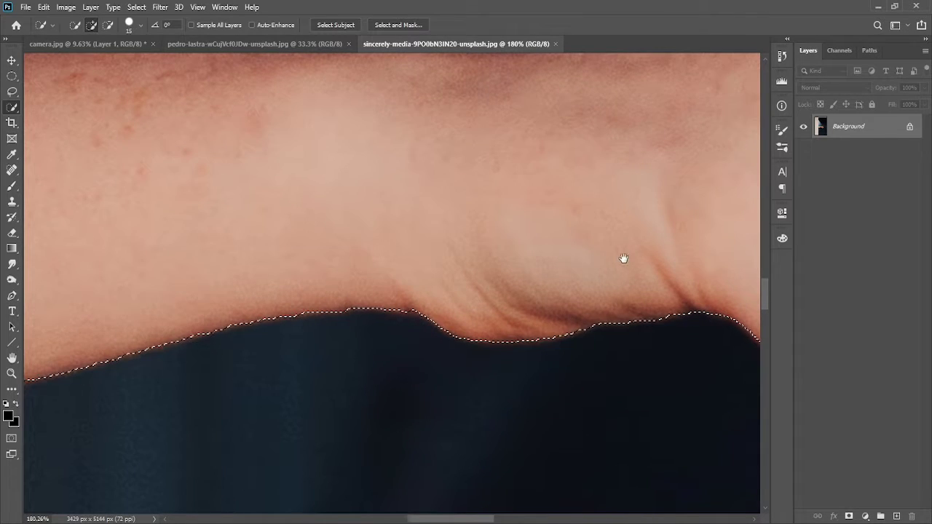
{"action": "left_click_drag", "start_coordinate": [624, 256], "coordinate": [372, 150]}
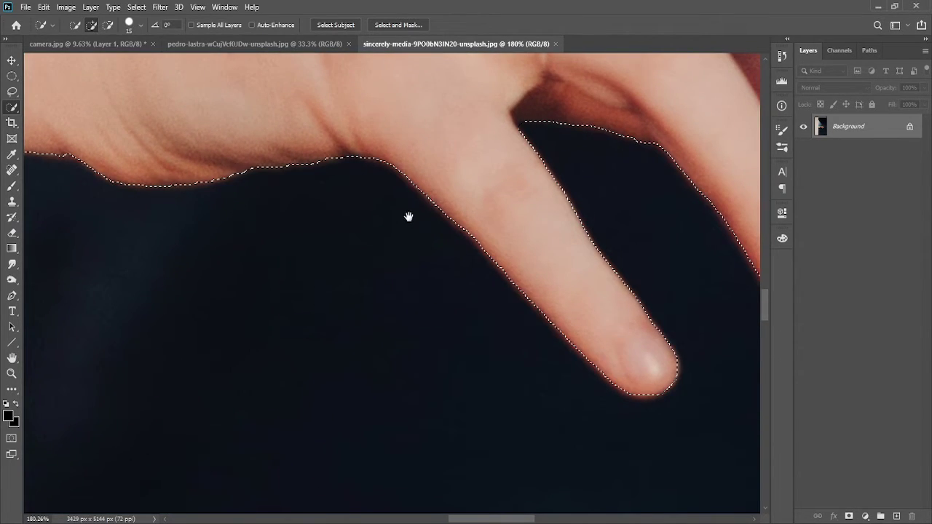
{"action": "scroll", "coordinate": [451, 229], "scroll_direction": "up", "scroll_amount": 5}
{"action": "scroll", "coordinate": [480, 248], "scroll_direction": "up", "scroll_amount": 2}
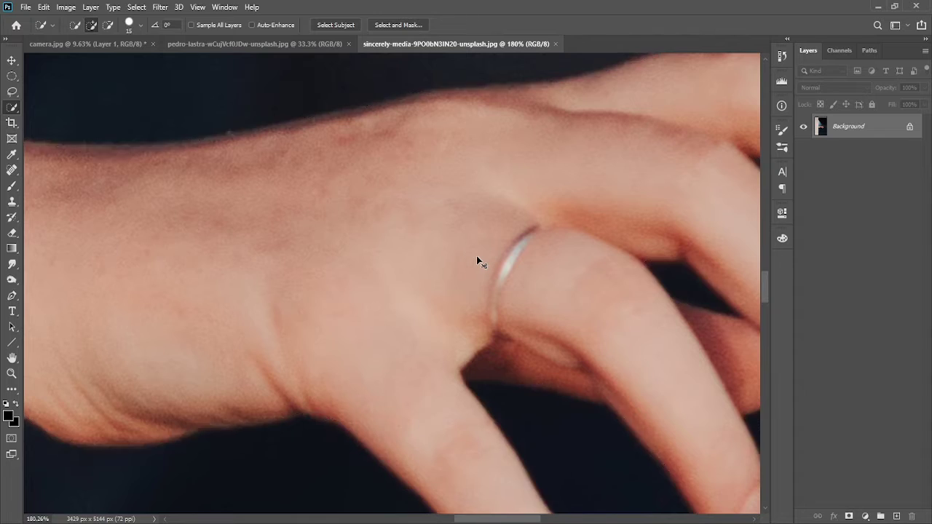
{"action": "key", "text": "ctrl+0"}
- Feather the hand selection
{"action": "right_click", "coordinate": [412, 287]}
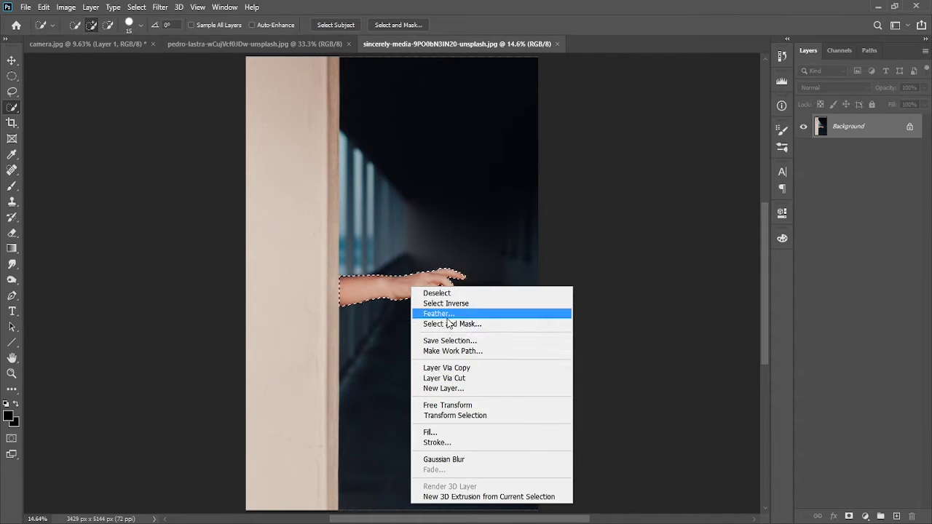
{"action": "left_click", "coordinate": [446, 318]}
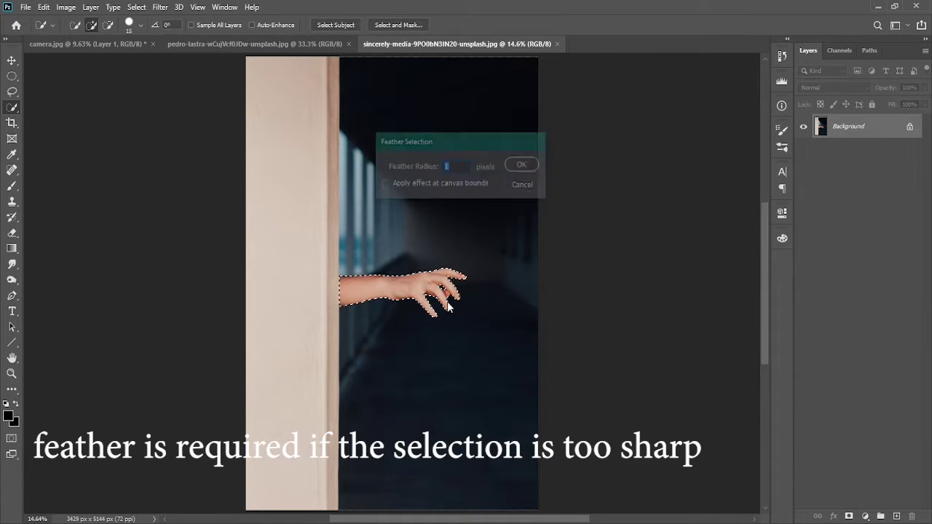
{"action": "left_click_drag", "start_coordinate": [447, 306], "coordinate": [261, 51]}
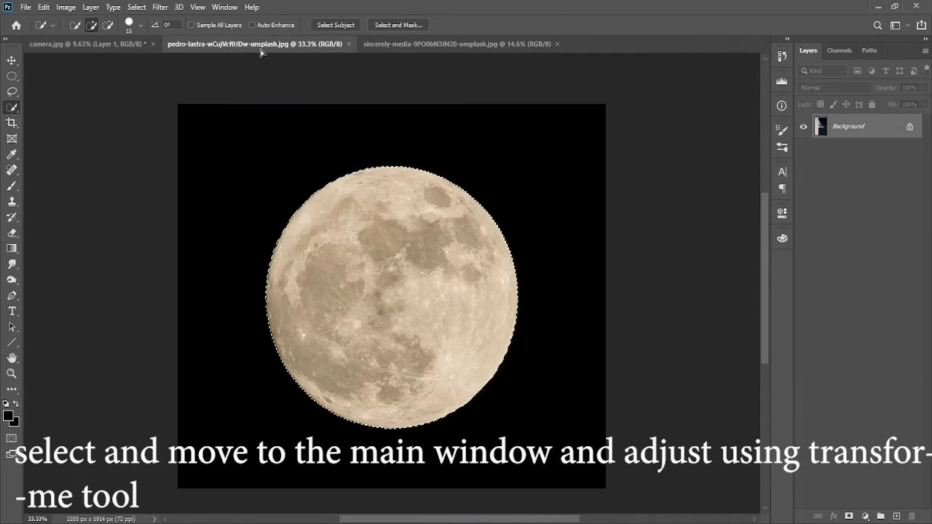
- Drag the hand into camera.jpg as Layer 2 and convert it to a smart object
{"action": "left_click_drag", "start_coordinate": [123, 45], "coordinate": [509, 324]}
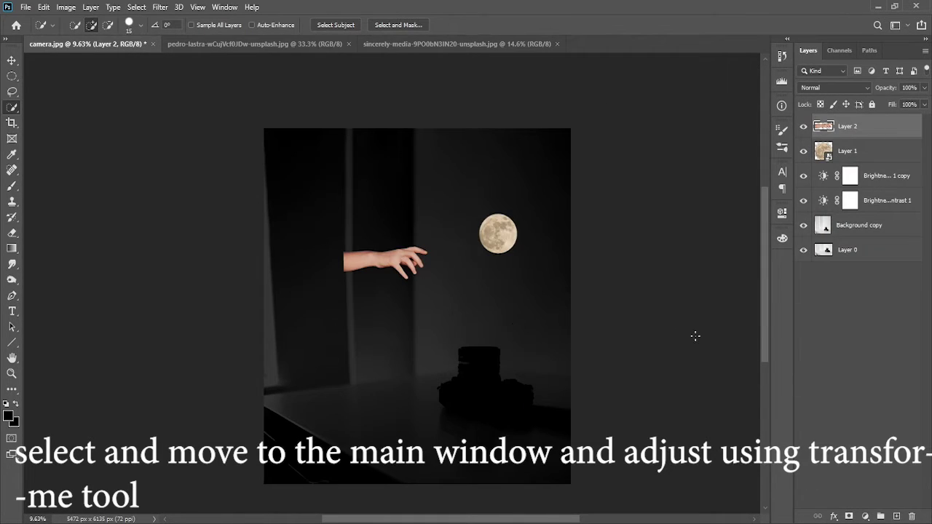
{"action": "right_click", "coordinate": [891, 134]}
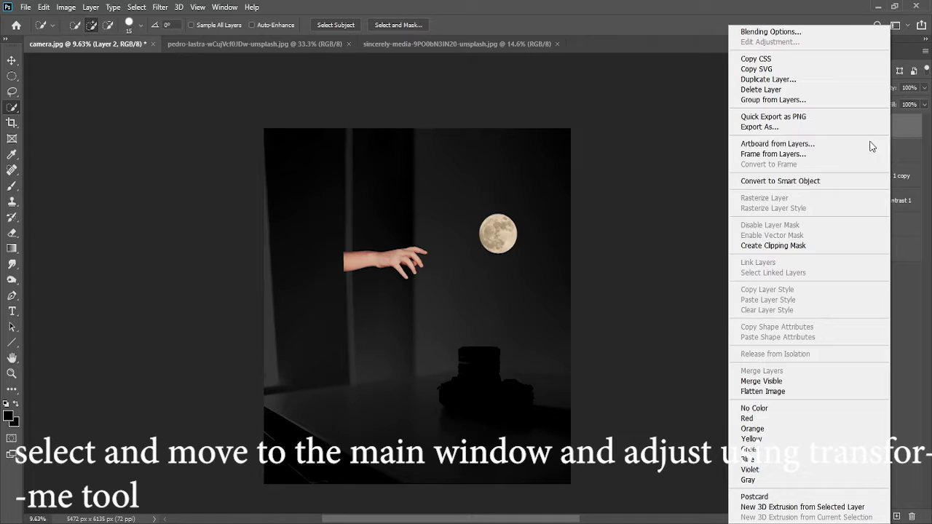
{"action": "left_click", "coordinate": [793, 181]}
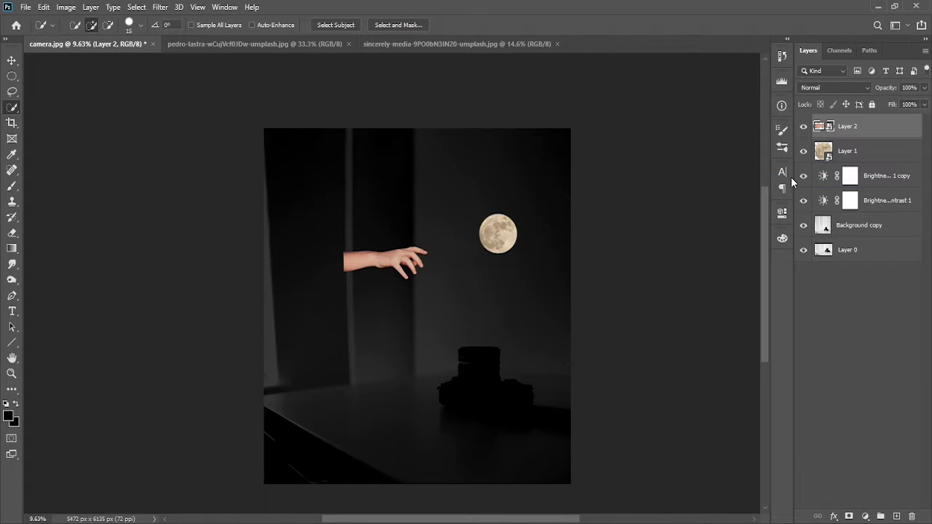
- Rotate the hand upright and move it into the camera's lens opening
{"action": "key", "text": "ctrl+t"}
{"action": "left_click_drag", "start_coordinate": [526, 260], "coordinate": [375, 260]}
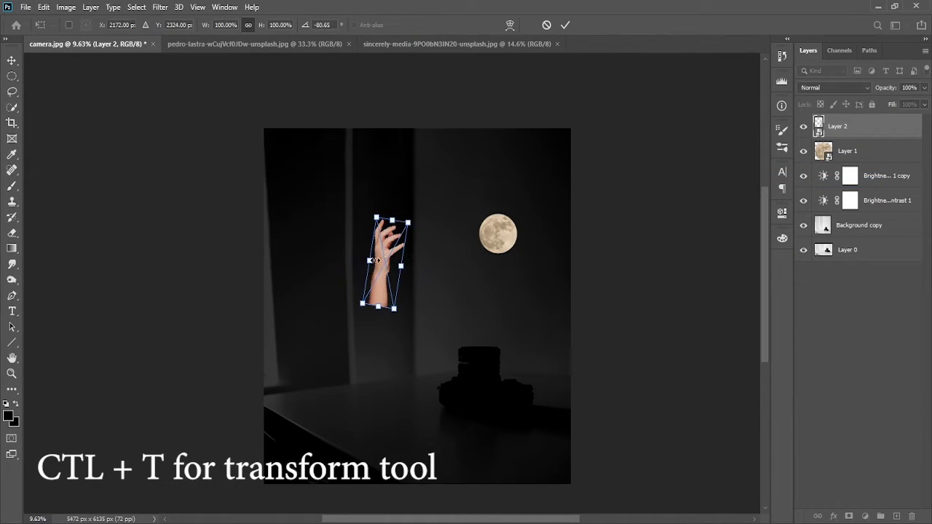
{"action": "mouse_move", "coordinate": [381, 293]}
{"action": "left_mouse_down"}
{"action": "mouse_move", "coordinate": [508, 313]}
{"action": "mouse_move", "coordinate": [470, 349]}
{"action": "left_mouse_up"}
{"action": "scroll", "coordinate": [514, 331], "scroll_direction": "up", "scroll_amount": 3}
{"action": "scroll", "coordinate": [514, 332], "scroll_direction": "up", "scroll_amount": 3}
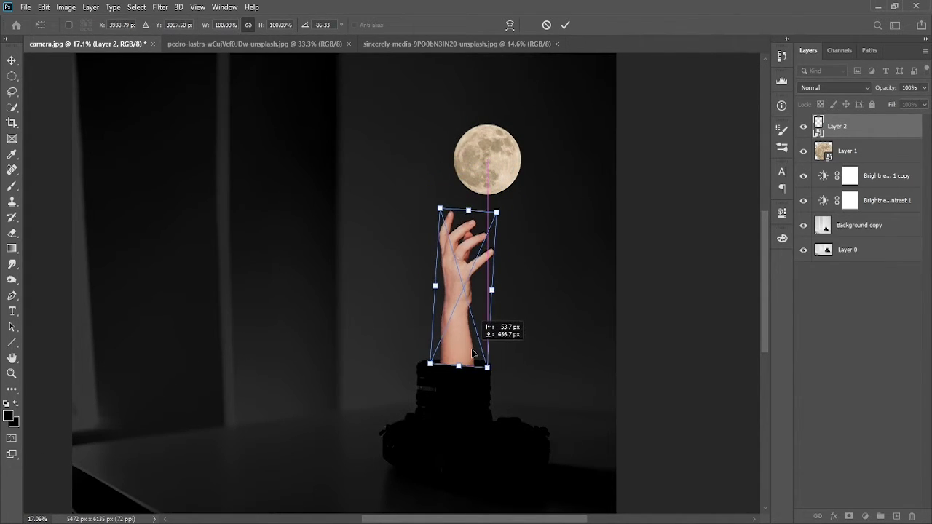
{"action": "scroll", "coordinate": [470, 350], "scroll_direction": "up", "scroll_amount": 3}
{"action": "scroll", "coordinate": [471, 350], "scroll_direction": "up", "scroll_amount": 3}
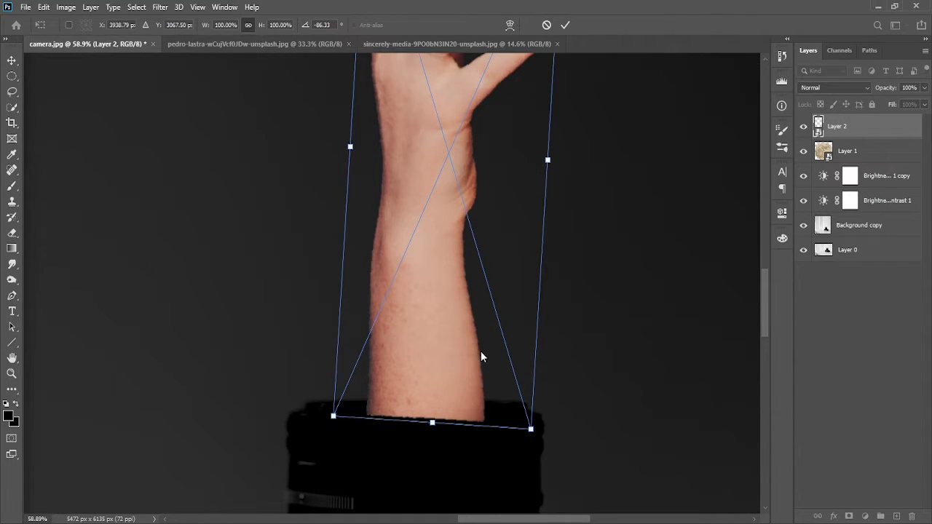
{"action": "mouse_move", "coordinate": [447, 340]}
{"action": "left_mouse_down"}
{"action": "mouse_move", "coordinate": [511, 265]}
{"action": "mouse_move", "coordinate": [482, 271]}
{"action": "left_mouse_up"}
{"action": "left_click_drag", "start_coordinate": [572, 368], "coordinate": [580, 375]}
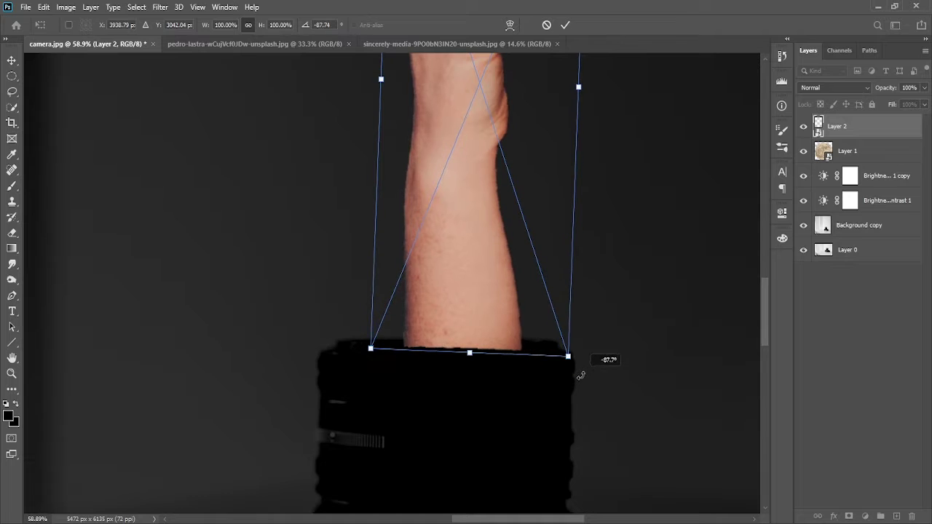
- Shrink the hand to about 81% and line it up under the moon
{"action": "scroll", "coordinate": [527, 306], "scroll_direction": "down", "scroll_amount": 3}
{"action": "scroll", "coordinate": [524, 300], "scroll_direction": "down", "scroll_amount": 1}
{"action": "scroll", "coordinate": [522, 294], "scroll_direction": "down", "scroll_amount": 1}
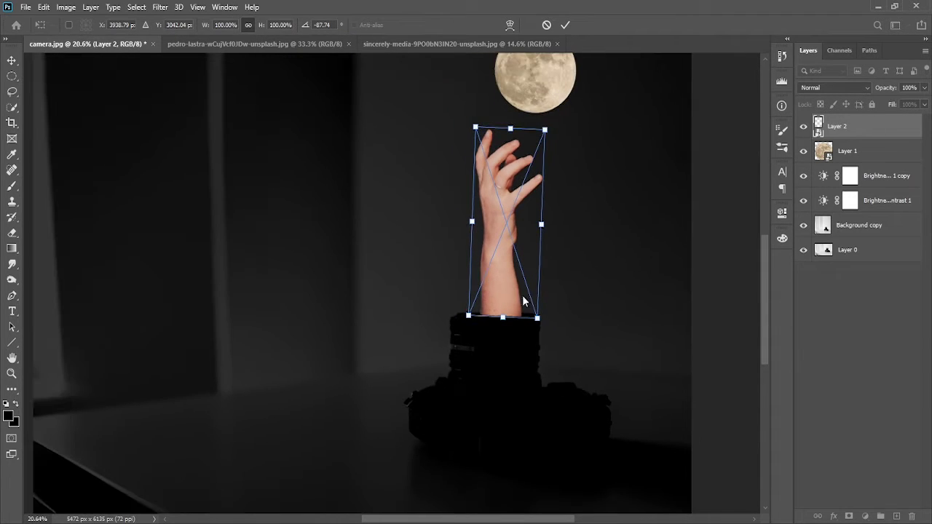
{"action": "scroll", "coordinate": [528, 291], "scroll_direction": "down", "scroll_amount": 2}
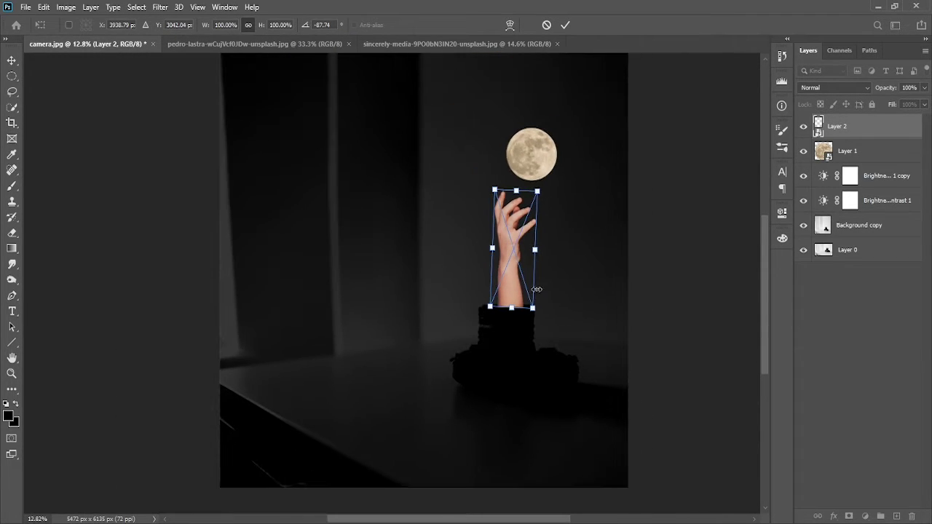
{"action": "left_click_drag", "start_coordinate": [523, 290], "coordinate": [519, 286]}
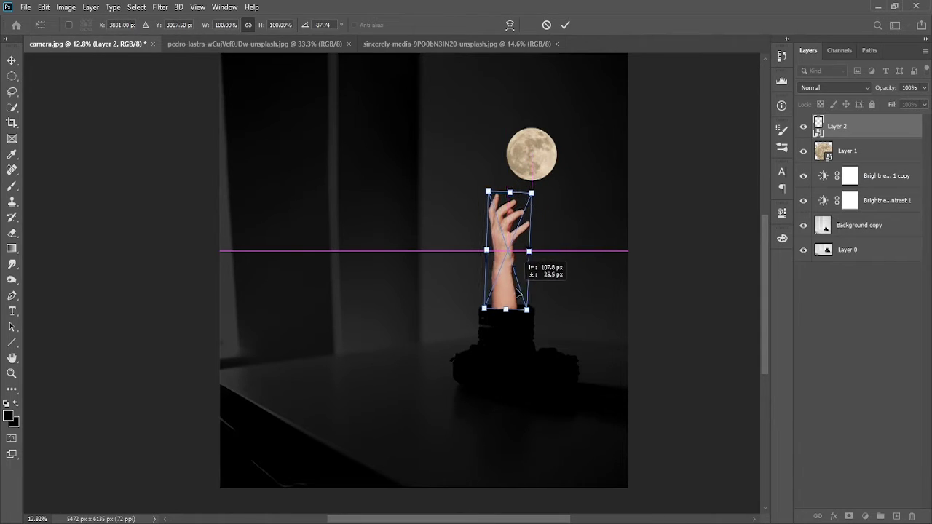
{"action": "left_click_drag", "start_coordinate": [531, 193], "coordinate": [522, 216]}
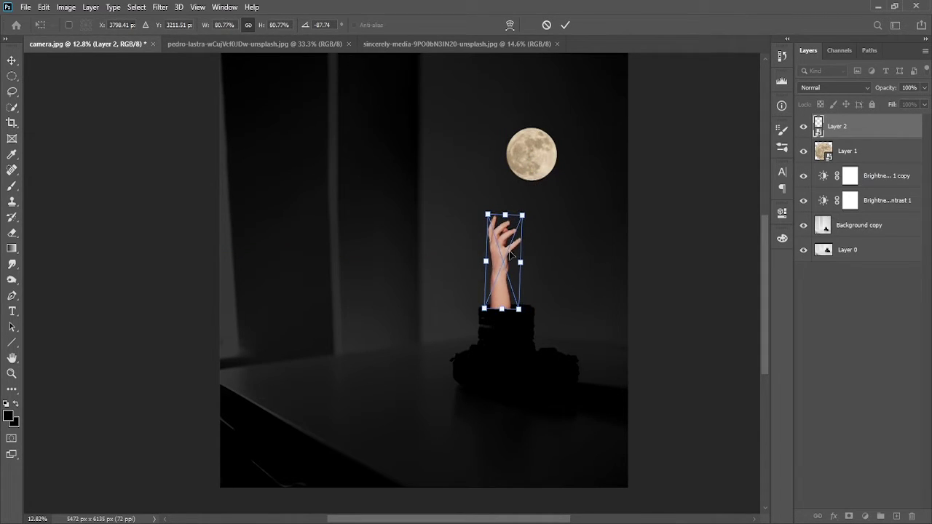
{"action": "left_click_drag", "start_coordinate": [511, 277], "coordinate": [520, 277]}
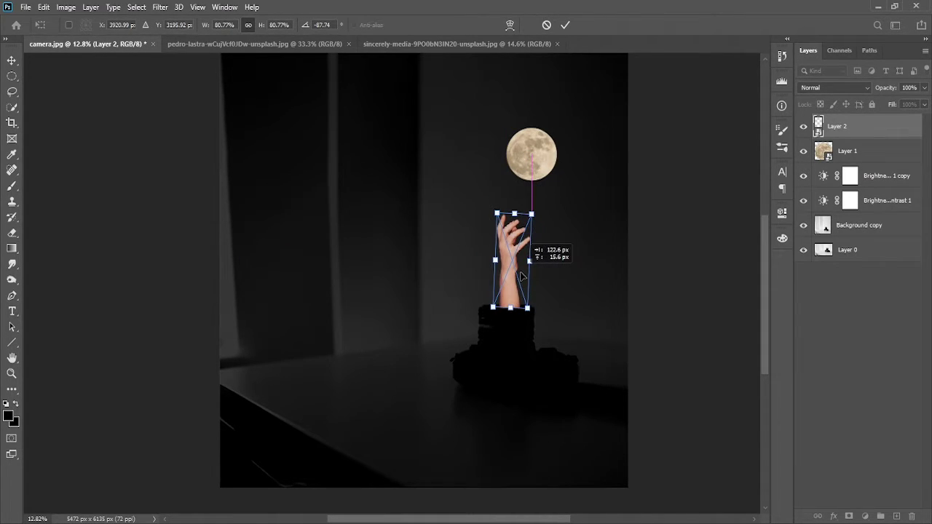
- Check the wrist base and tilt the hand a little further
{"action": "scroll", "coordinate": [521, 275], "scroll_direction": "up", "scroll_amount": 3}
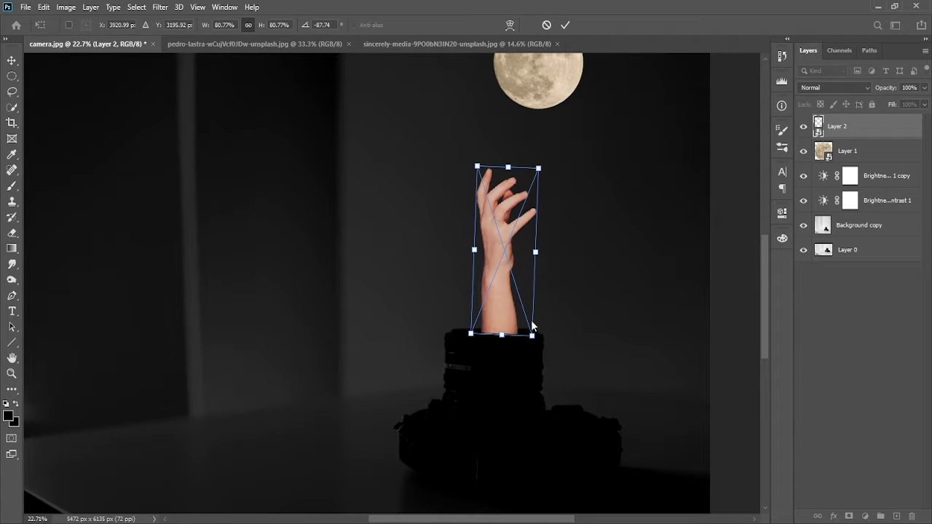
{"action": "scroll", "coordinate": [557, 295], "scroll_direction": "up", "scroll_amount": 2}
{"action": "scroll", "coordinate": [553, 291], "scroll_direction": "up", "scroll_amount": 2}
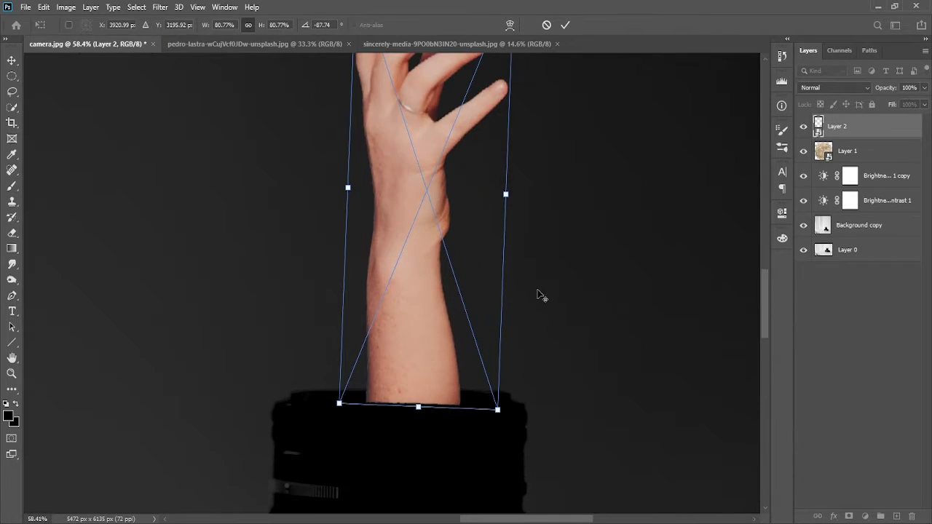
{"action": "mouse_move", "coordinate": [506, 315]}
{"action": "left_mouse_down"}
{"action": "mouse_move", "coordinate": [493, 243]}
{"action": "mouse_move", "coordinate": [487, 333]}
{"action": "mouse_move", "coordinate": [499, 337]}
{"action": "left_mouse_up"}
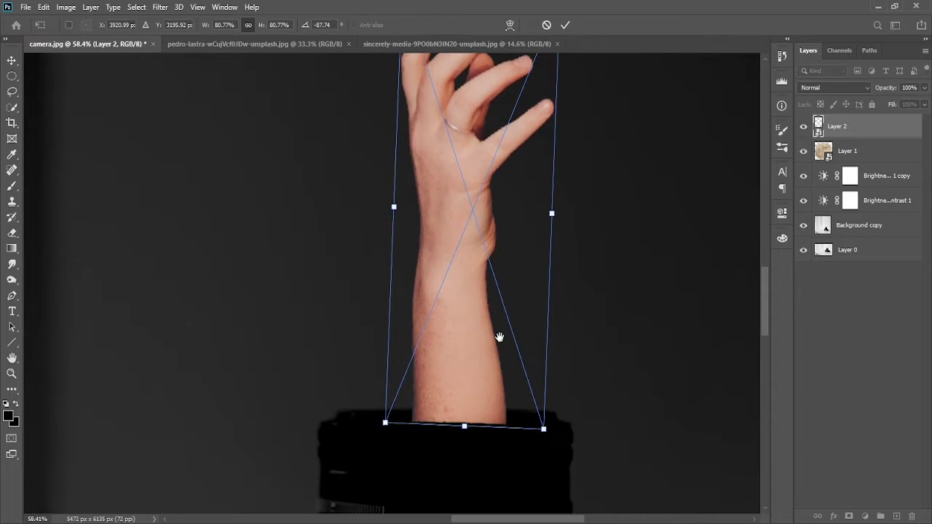
{"action": "scroll", "coordinate": [513, 304], "scroll_direction": "down", "scroll_amount": 2}
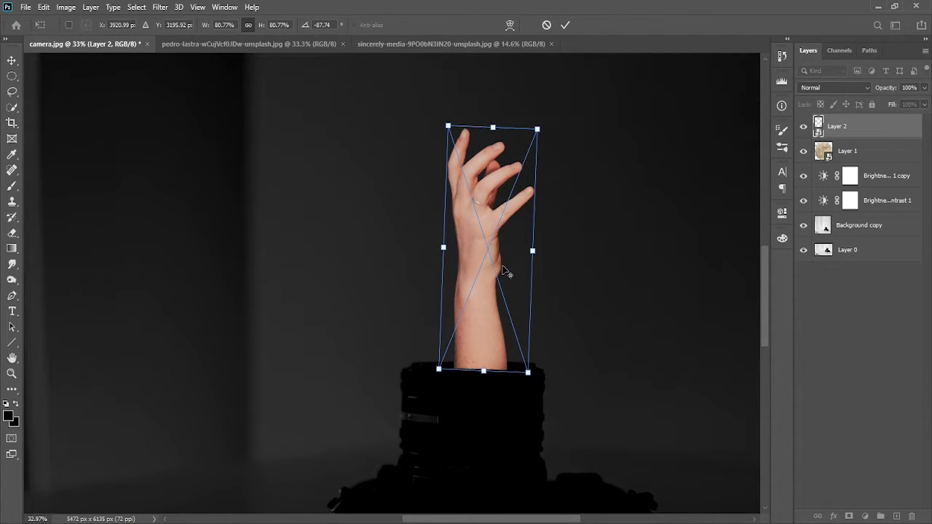
{"action": "scroll", "coordinate": [502, 266], "scroll_direction": "down", "scroll_amount": 2}
{"action": "left_click_drag", "start_coordinate": [536, 340], "coordinate": [539, 334]}
- Fine-tune the hand's tilt toward −93.79° and nudge it left and down onto the lens
{"action": "left_click_drag", "start_coordinate": [511, 306], "coordinate": [495, 299]}
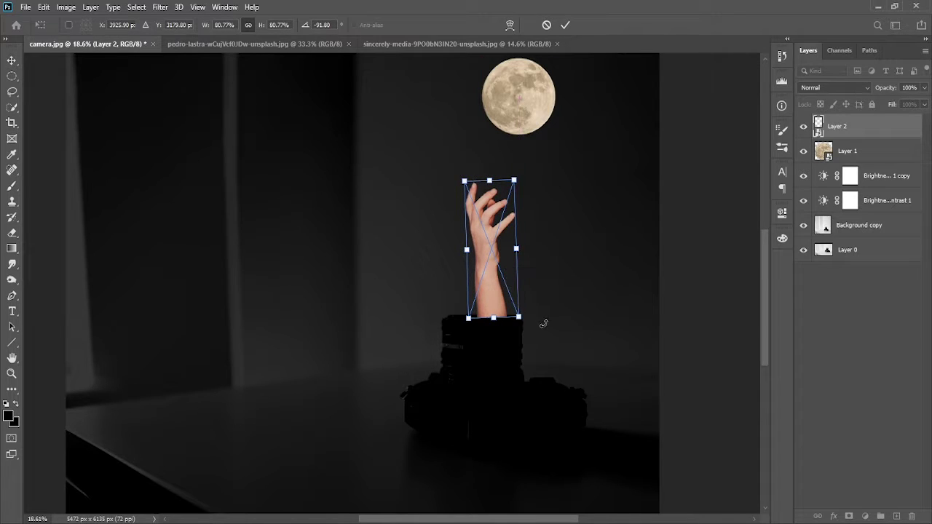
{"action": "left_click_drag", "start_coordinate": [541, 327], "coordinate": [546, 323]}
{"action": "left_click_drag", "start_coordinate": [497, 296], "coordinate": [491, 296]}
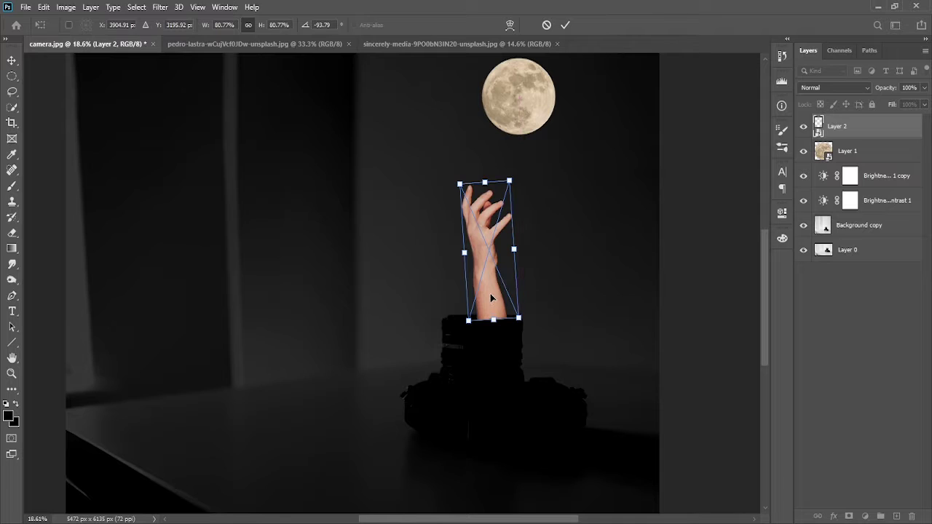
{"action": "scroll", "coordinate": [502, 264], "scroll_direction": "up", "scroll_amount": 5}
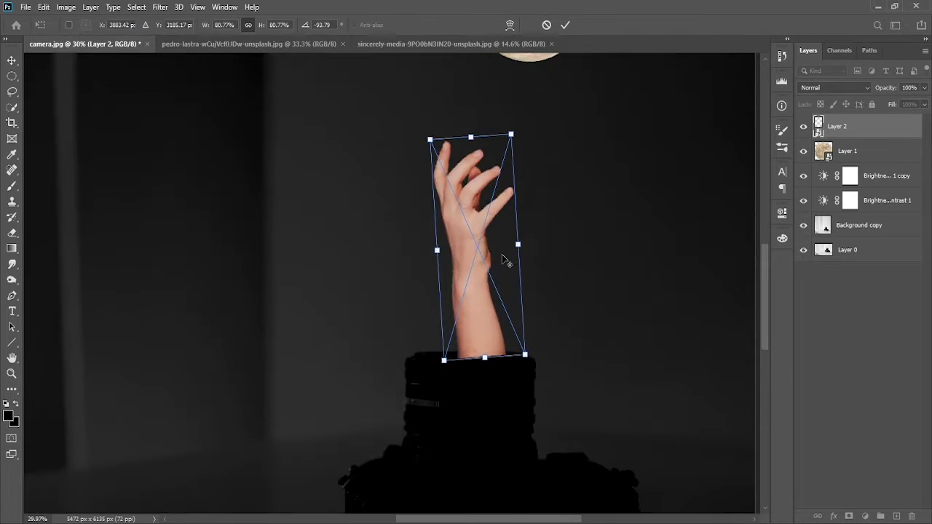
{"action": "scroll", "coordinate": [501, 267], "scroll_direction": "up", "scroll_amount": 1}
{"action": "scroll", "coordinate": [493, 201], "scroll_direction": "down", "scroll_amount": 5}
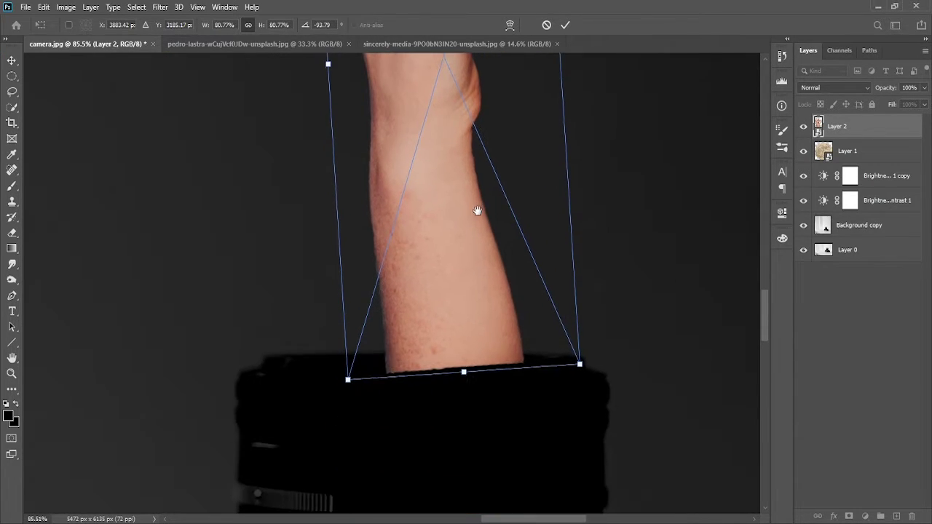
{"action": "left_click_drag", "start_coordinate": [479, 211], "coordinate": [473, 214]}
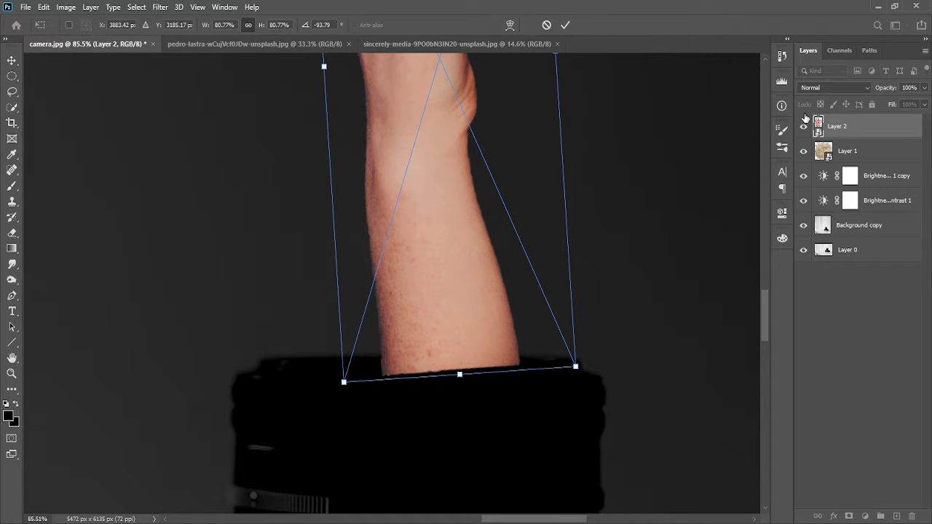
- Commit the hand transform, add a layer mask, and hide the brightness adjustments
{"action": "left_click", "coordinate": [565, 26]}
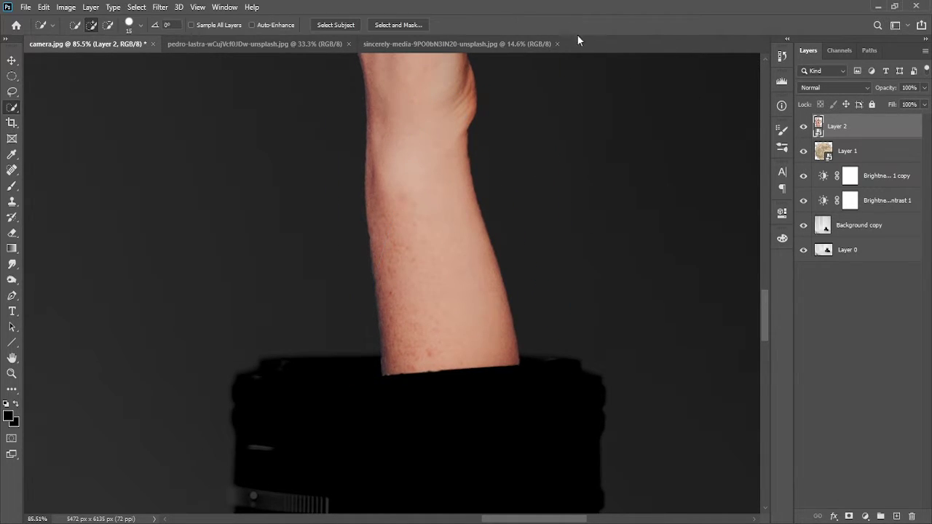
{"action": "left_click", "coordinate": [848, 517]}
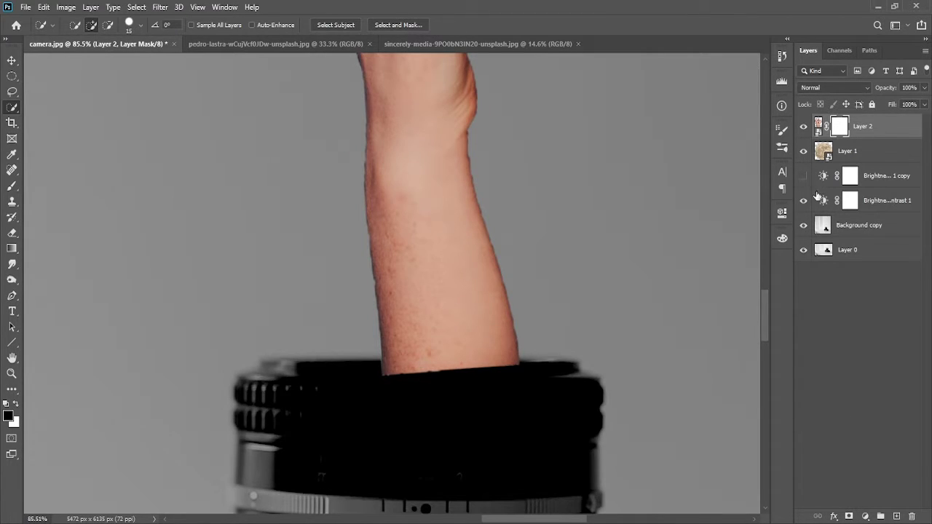
{"action": "left_click", "coordinate": [803, 201]}
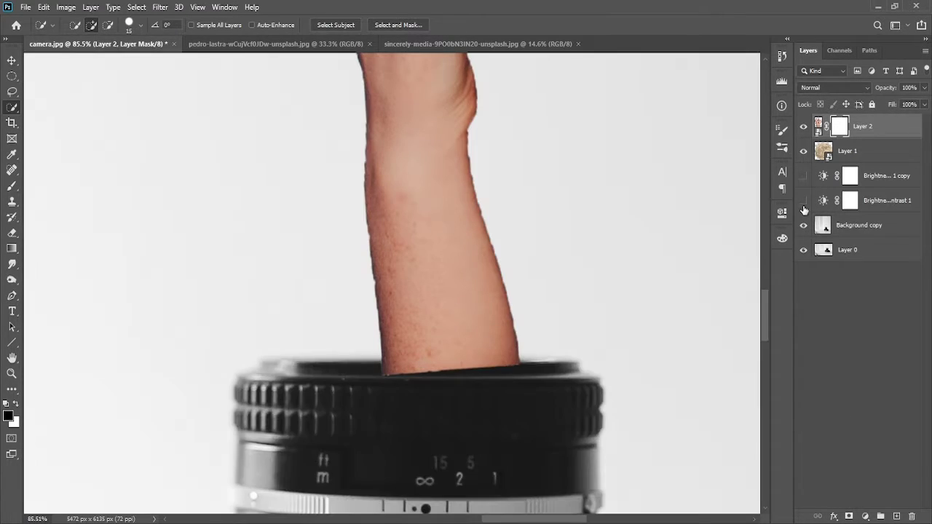
{"action": "scroll", "coordinate": [435, 364], "scroll_direction": "up", "scroll_amount": 2}
{"action": "scroll", "coordinate": [435, 364], "scroll_direction": "up", "scroll_amount": 2}
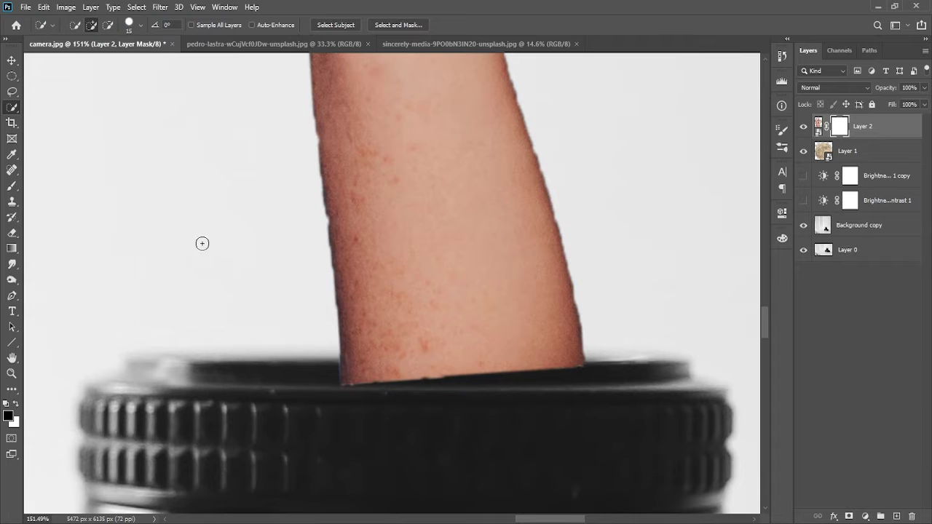
- With a smaller full-strength brush, mask the finger base along the lens rim
{"action": "left_click", "coordinate": [11, 186]}
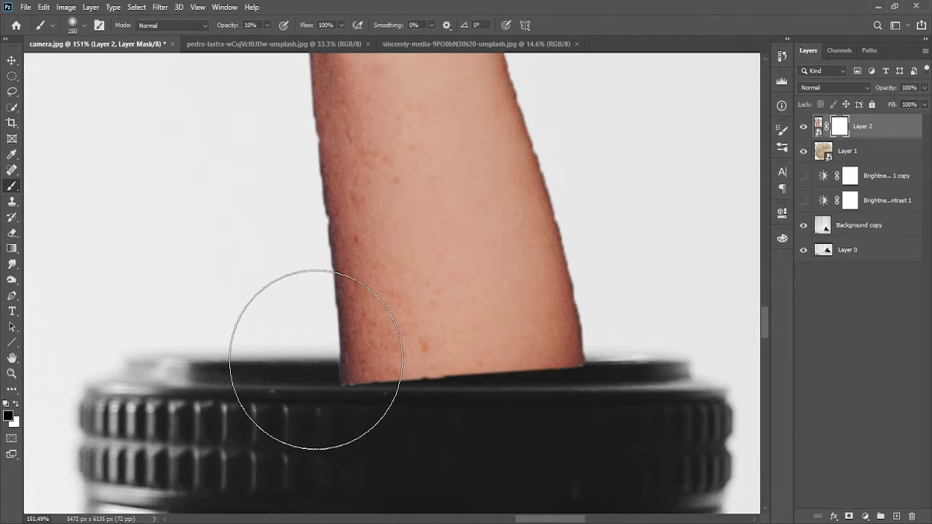
{"action": "key", "text": "bracketleft"}
{"action": "key", "text": "bracketleft"}
{"action": "key", "text": "bracketleft"}
{"action": "key", "text": "bracketleft"}
{"action": "key", "text": "bracketleft"}
{"action": "key", "text": "bracketleft"}
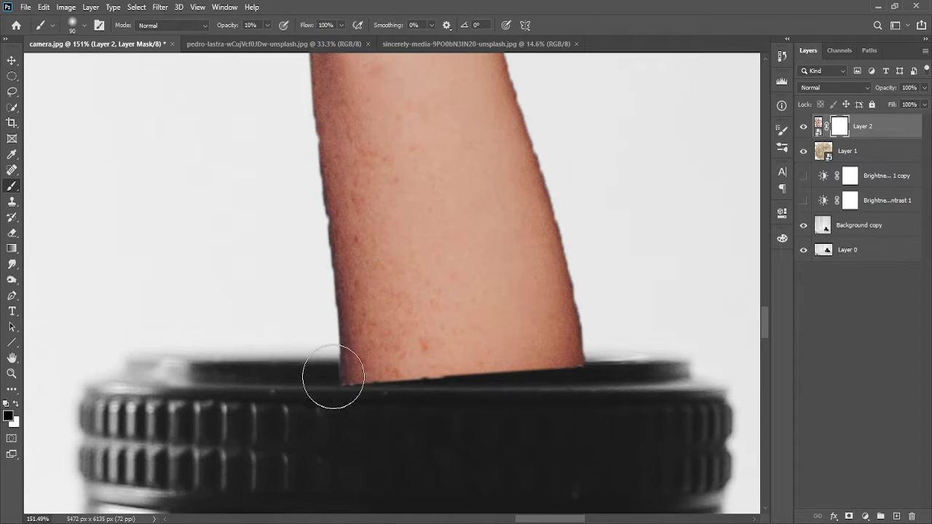
{"action": "key", "text": "bracketleft"}
{"action": "key", "text": "bracketleft"}
{"action": "key", "text": "bracketleft"}
{"action": "key", "text": "bracketleft"}
{"action": "key", "text": "bracketleft"}
{"action": "key", "text": "bracketleft"}
{"action": "key", "text": "bracketleft"}
{"action": "key", "text": "bracketleft"}
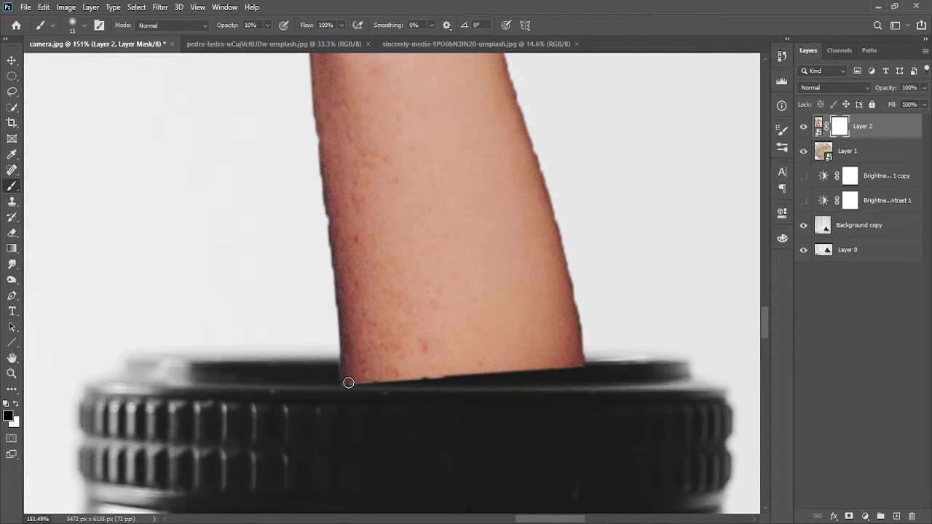
{"action": "left_click_drag", "start_coordinate": [345, 386], "coordinate": [390, 380]}
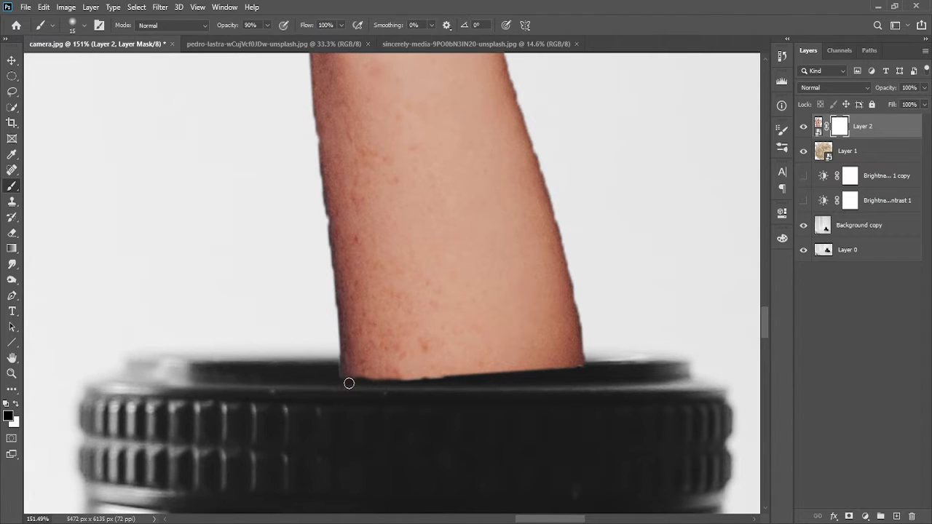
{"action": "key", "text": "0"}
{"action": "mouse_move", "coordinate": [371, 385]}
{"action": "left_mouse_down"}
{"action": "mouse_move", "coordinate": [378, 385]}
{"action": "mouse_move", "coordinate": [334, 383]}
{"action": "mouse_move", "coordinate": [444, 374]}
{"action": "left_mouse_up"}
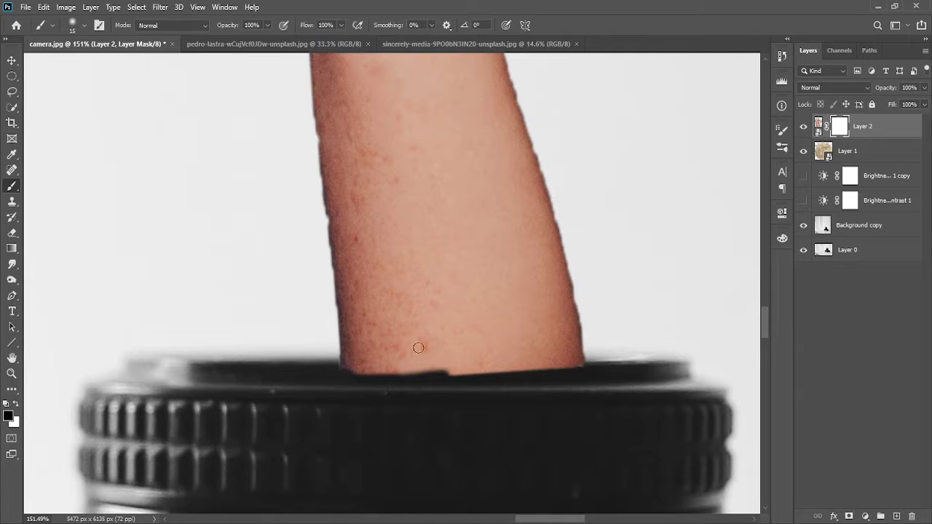
{"action": "left_click_drag", "start_coordinate": [591, 371], "coordinate": [499, 379]}
- At 53% layer opacity, paint the lens rim back over the hand's base, then restore 100% opacity
{"action": "left_click", "coordinate": [924, 88]}
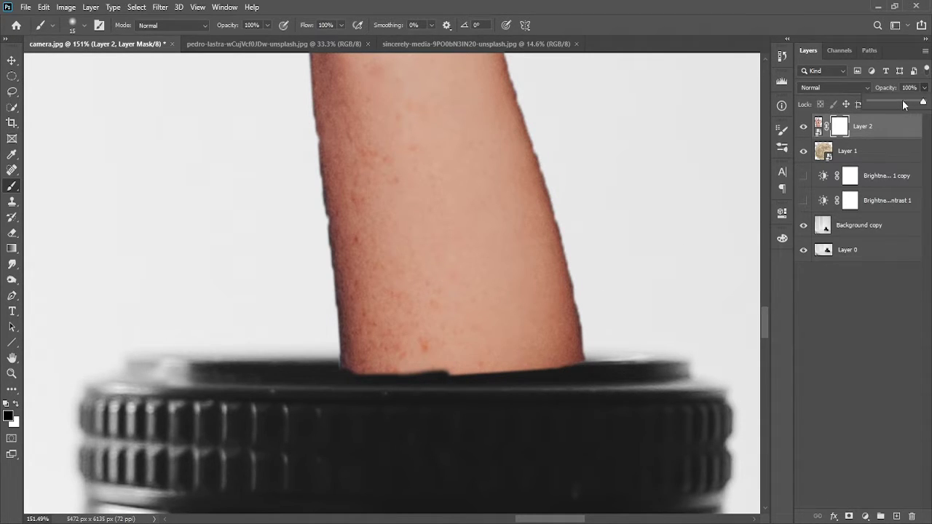
{"action": "left_click_drag", "start_coordinate": [903, 105], "coordinate": [890, 107]}
{"action": "left_click", "coordinate": [340, 366]}
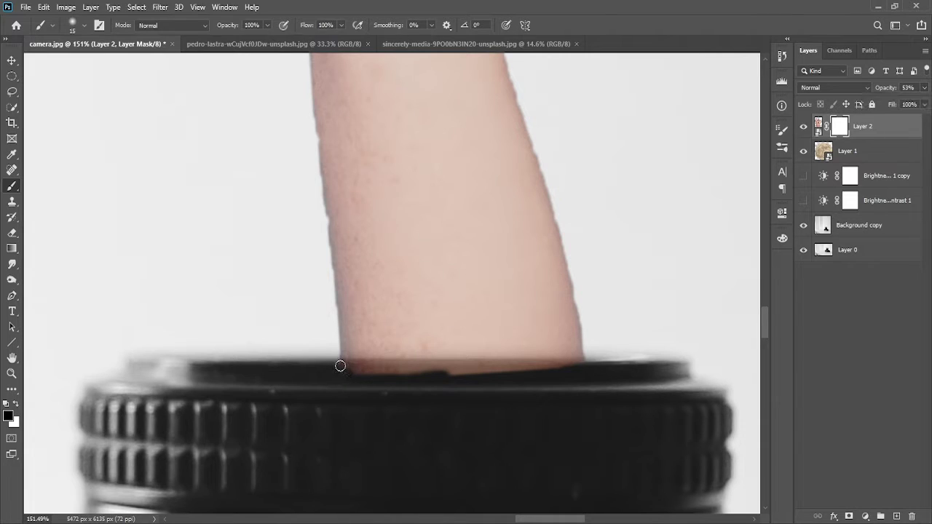
{"action": "mouse_move", "coordinate": [340, 365]}
{"action": "left_mouse_down"}
{"action": "mouse_move", "coordinate": [568, 370]}
{"action": "mouse_move", "coordinate": [504, 370]}
{"action": "left_mouse_up"}
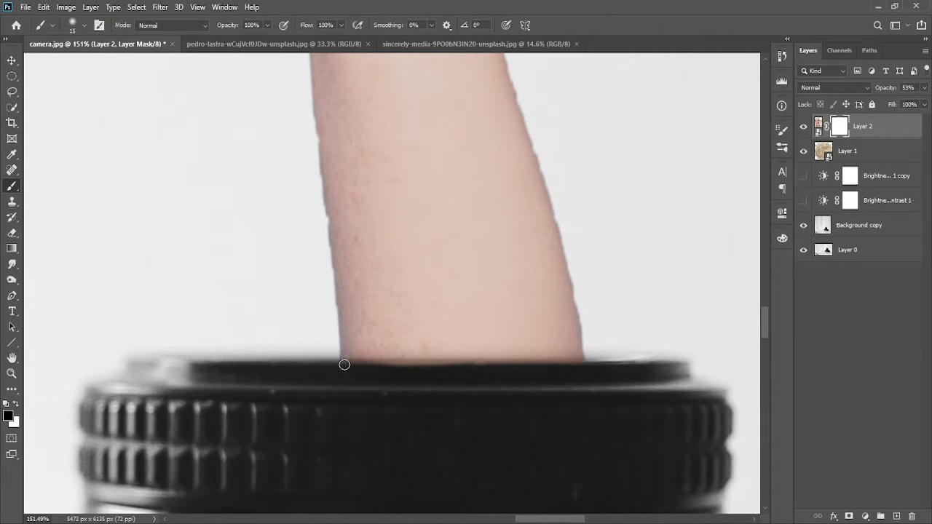
{"action": "mouse_move", "coordinate": [344, 364]}
{"action": "left_mouse_down"}
{"action": "mouse_move", "coordinate": [488, 366]}
{"action": "mouse_move", "coordinate": [388, 373]}
{"action": "mouse_move", "coordinate": [422, 368]}
{"action": "mouse_move", "coordinate": [372, 358]}
{"action": "left_mouse_up"}
{"action": "mouse_move", "coordinate": [550, 367]}
{"action": "left_mouse_down"}
{"action": "mouse_move", "coordinate": [514, 369]}
{"action": "mouse_move", "coordinate": [576, 372]}
{"action": "left_mouse_up"}
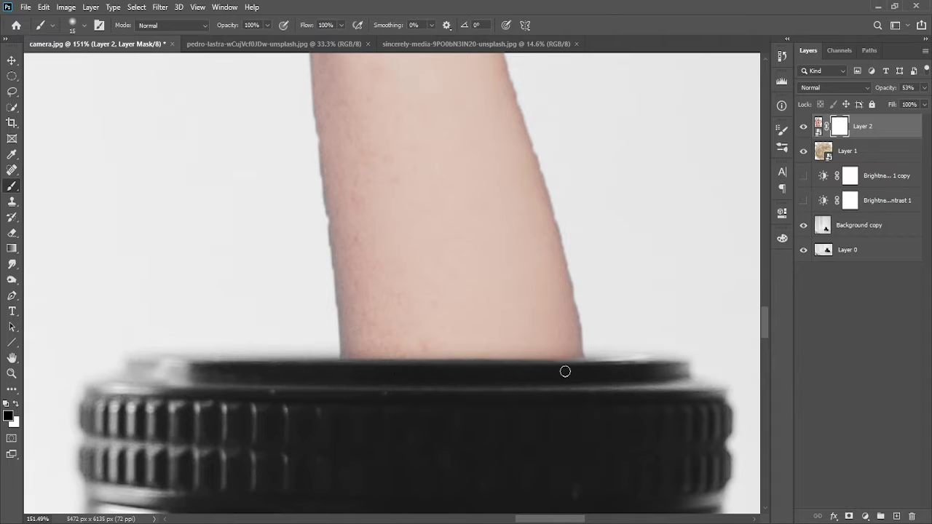
{"action": "left_click", "coordinate": [925, 88]}
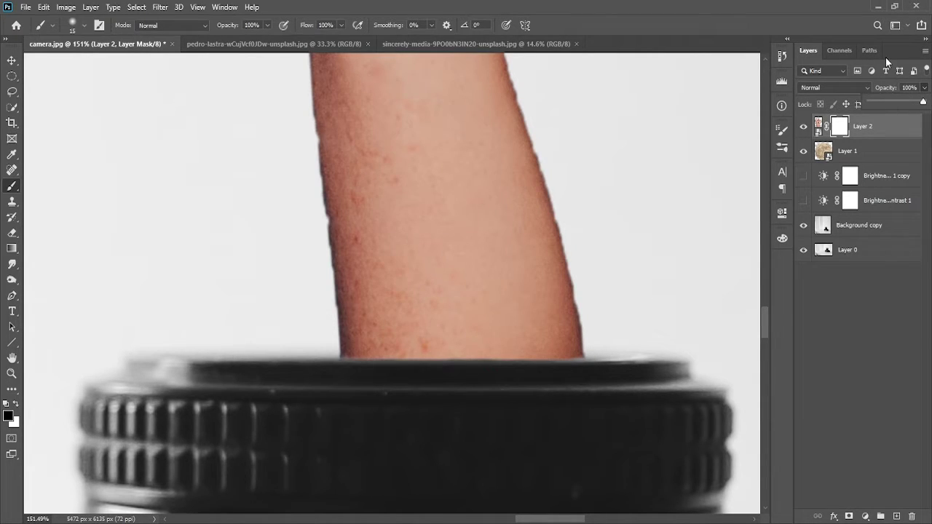
- Show both Brightness/Contrast adjustment layers, then open and close a second document window
{"action": "left_click", "coordinate": [803, 202]}
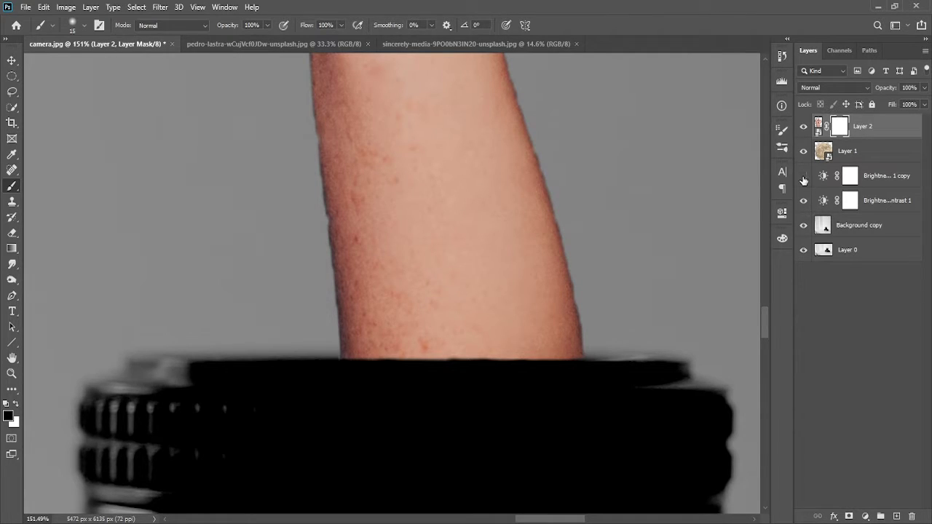
{"action": "left_click", "coordinate": [803, 177]}
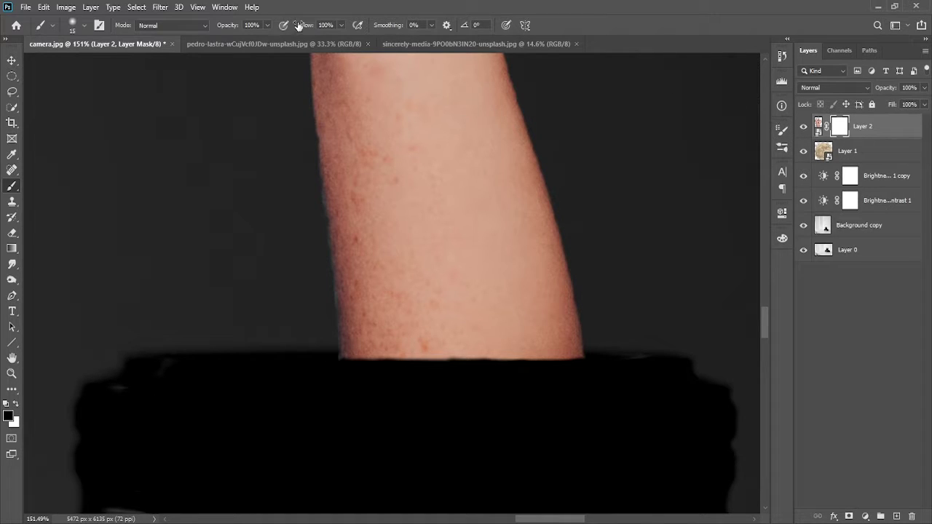
{"action": "left_click", "coordinate": [224, 7]}
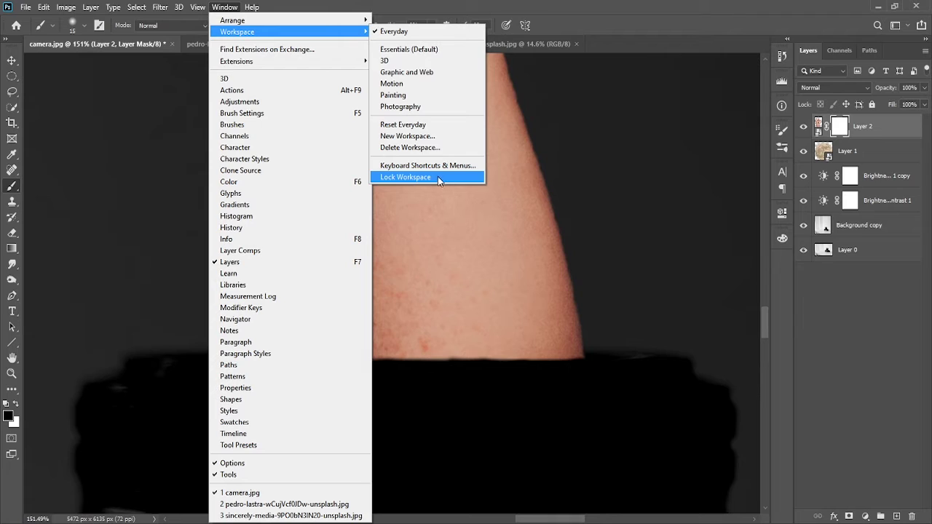
{"action": "mouse_move", "coordinate": [288, 19]}
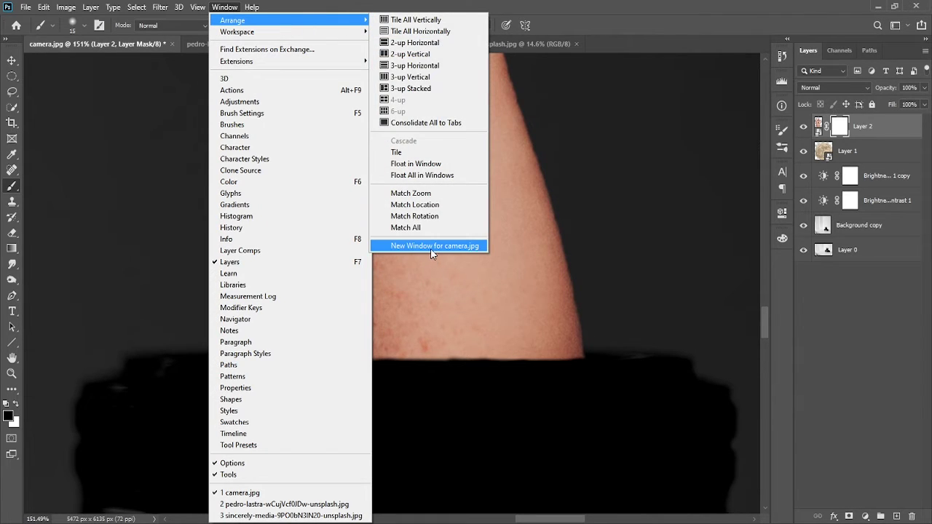
{"action": "left_click", "coordinate": [433, 246]}
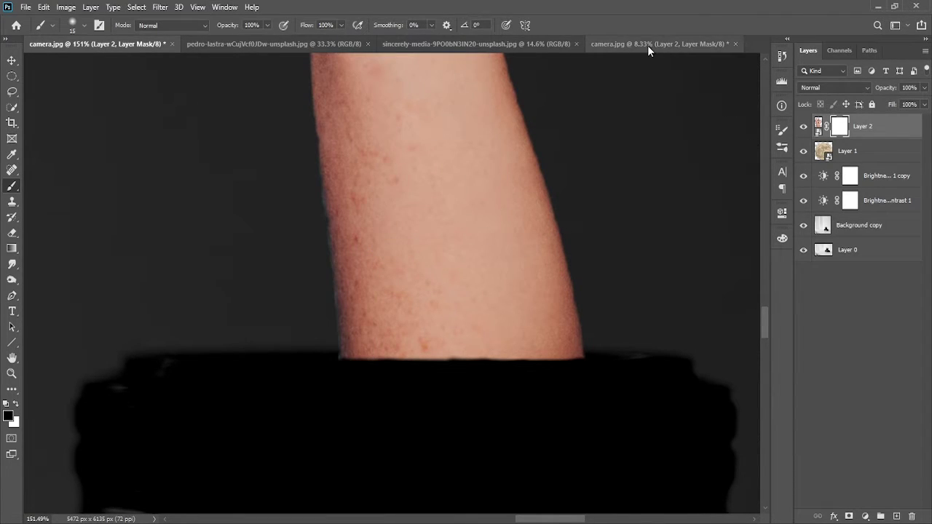
{"action": "left_click", "coordinate": [735, 44]}
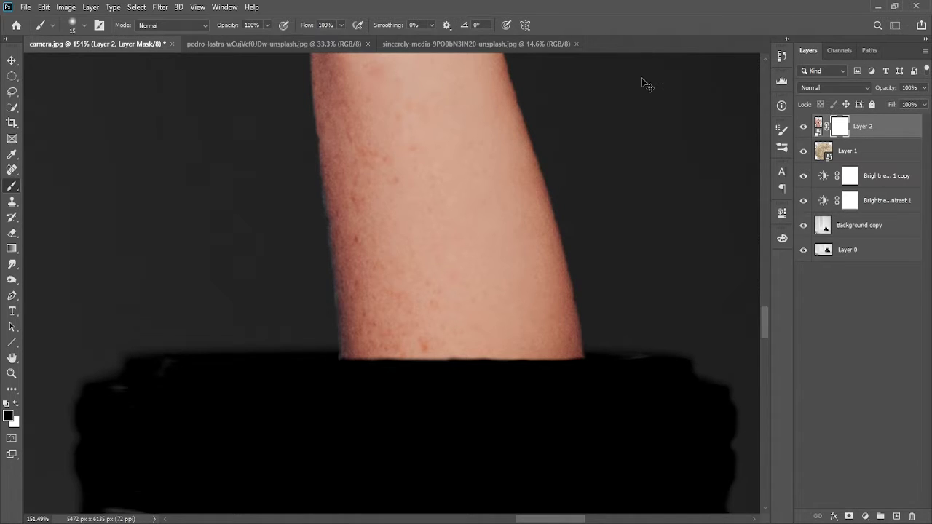
- Fit and centre the view on the moon and hand, then select the moon layer
{"action": "key", "text": "ctrl+0"}
{"action": "scroll", "coordinate": [485, 236], "scroll_direction": "up", "scroll_amount": 3}
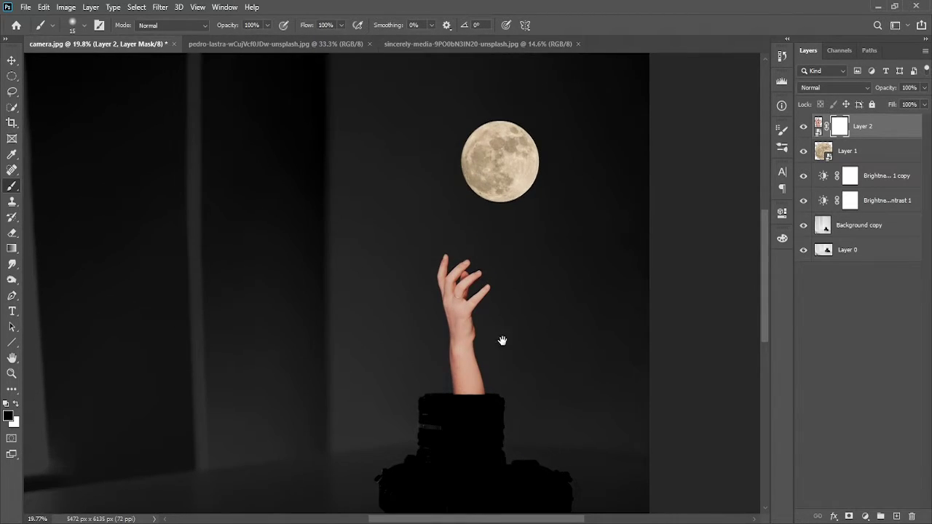
{"action": "left_click_drag", "start_coordinate": [502, 340], "coordinate": [535, 235]}
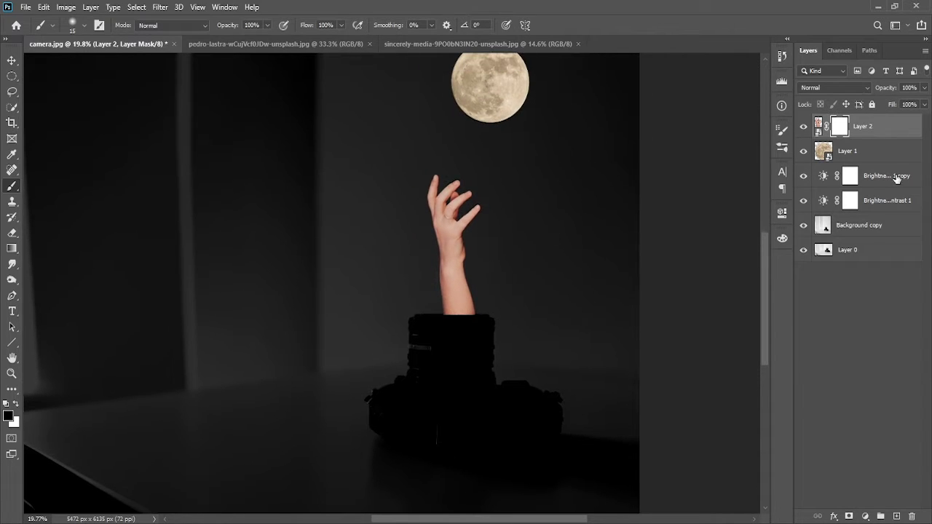
{"action": "left_click", "coordinate": [818, 127]}
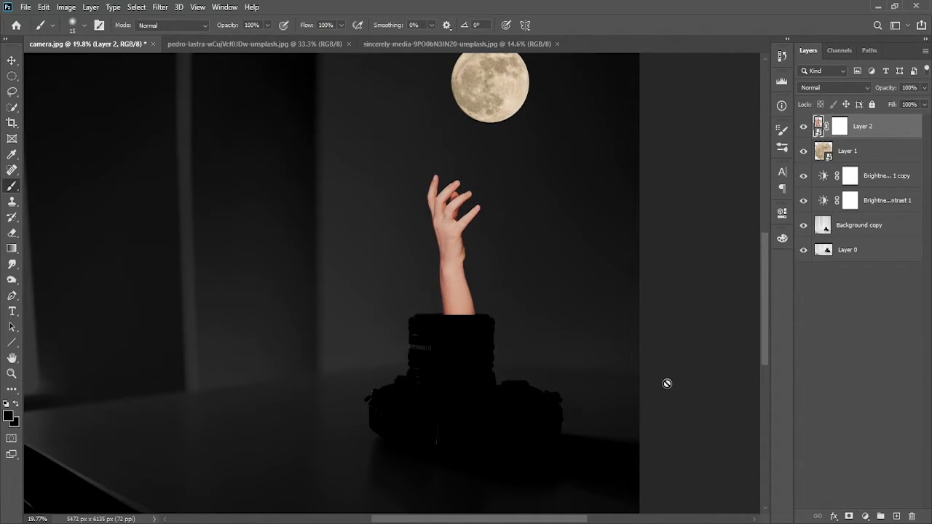
{"action": "scroll", "coordinate": [492, 325], "scroll_direction": "down", "scroll_amount": 2}
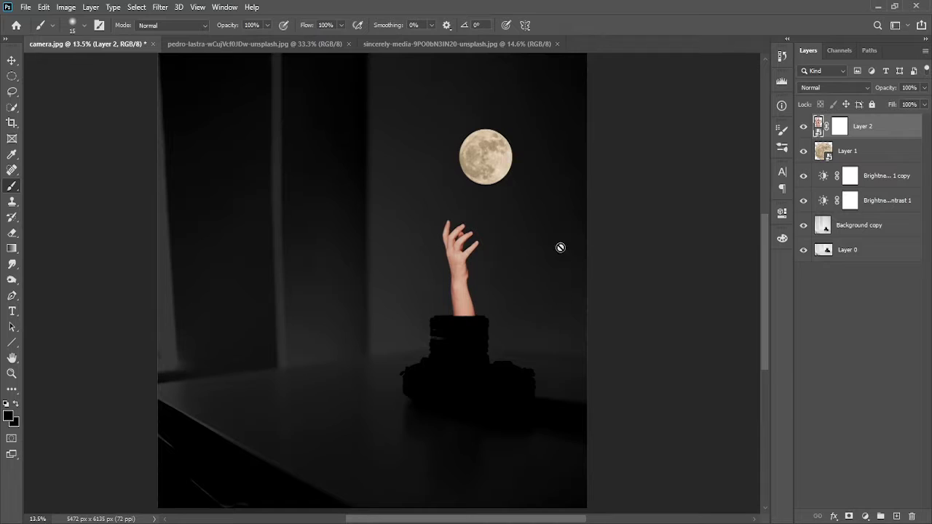
{"action": "left_click", "coordinate": [824, 160]}
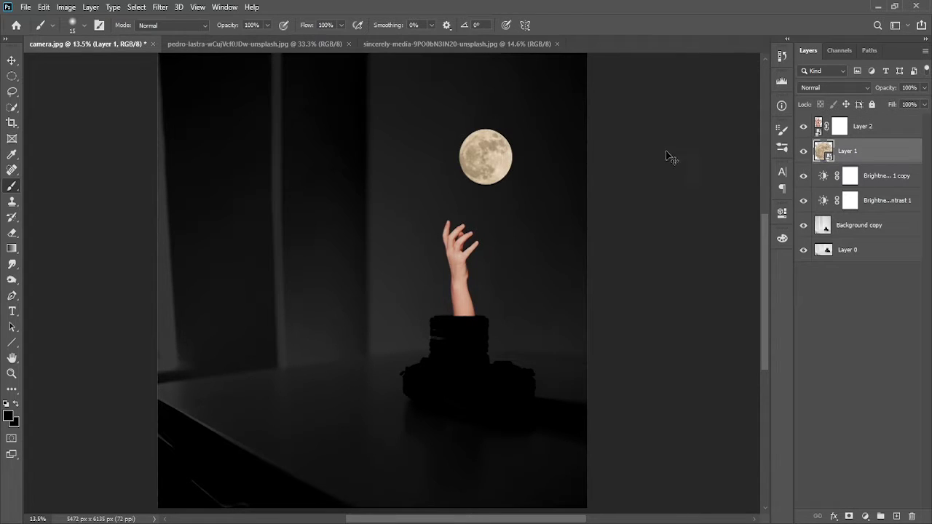
- Scale the moon to about 48% and nudge it down-left, then select the hand layer
{"action": "key", "text": "ctrl+t"}
{"action": "left_click_drag", "start_coordinate": [514, 126], "coordinate": [501, 171]}
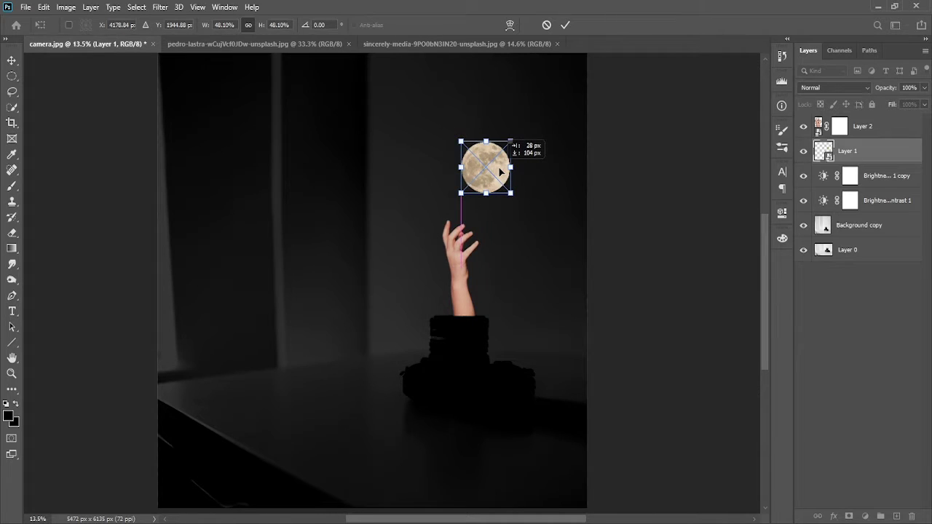
{"action": "left_click", "coordinate": [564, 27]}
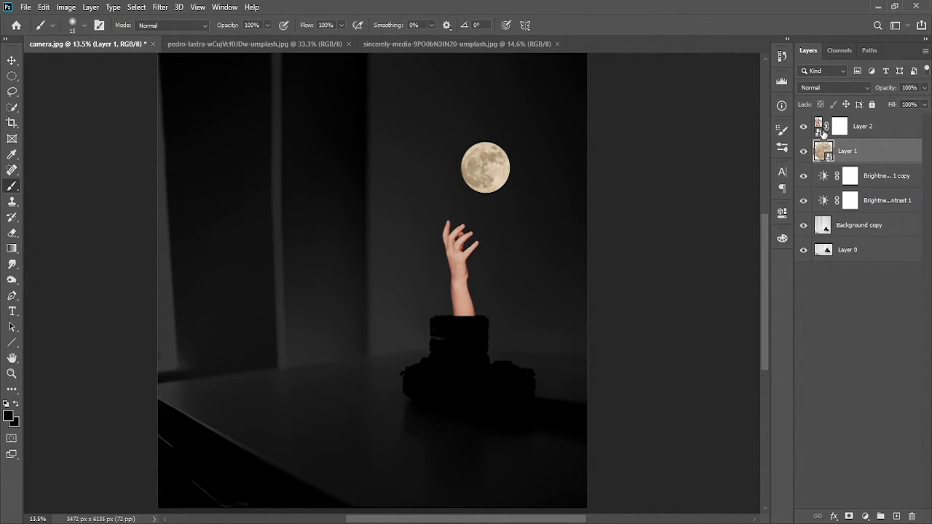
{"action": "left_click", "coordinate": [821, 126]}
- Add a new empty layer above the hand and lower brush opacity to 10%
{"action": "left_click", "coordinate": [896, 516]}
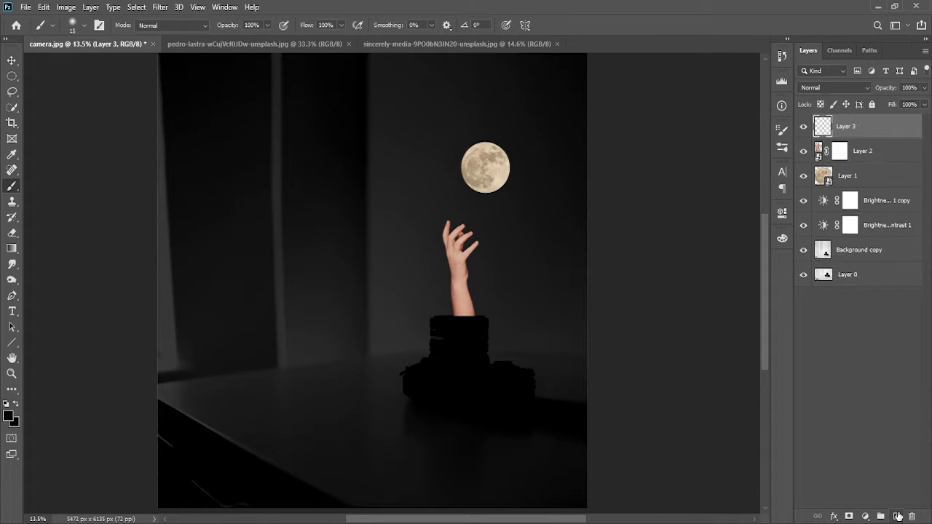
{"action": "scroll", "coordinate": [427, 292], "scroll_direction": "up", "scroll_amount": 2}
{"action": "scroll", "coordinate": [426, 292], "scroll_direction": "up", "scroll_amount": 2}
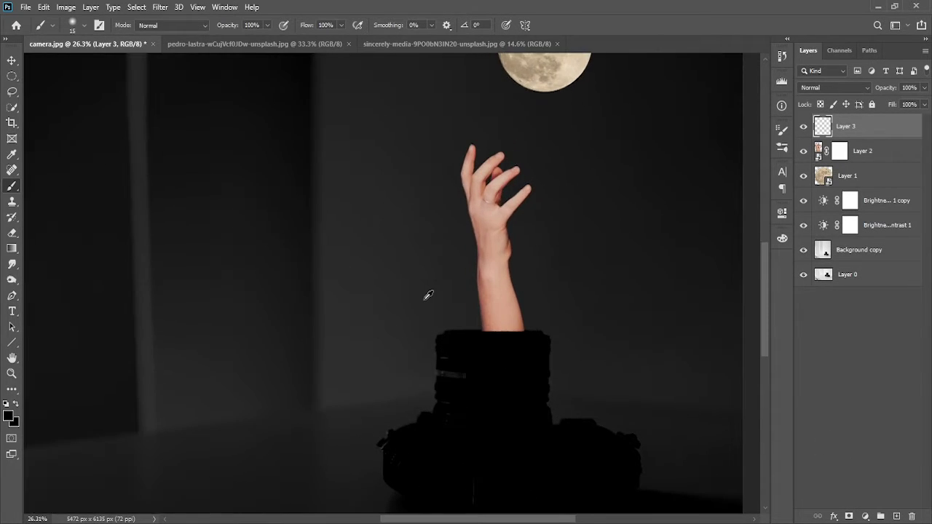
{"action": "scroll", "coordinate": [428, 295], "scroll_direction": "up", "scroll_amount": 1}
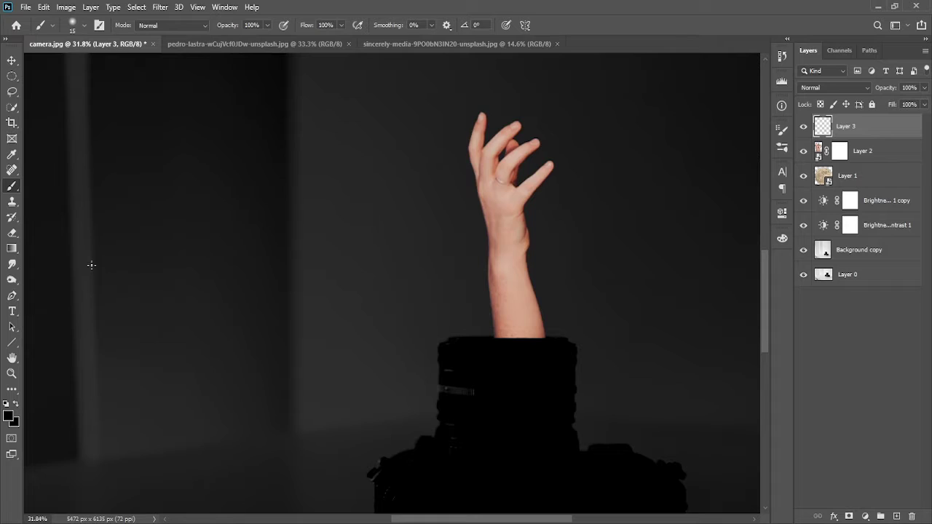
{"action": "left_click", "coordinate": [268, 25]}
{"action": "left_click_drag", "start_coordinate": [270, 38], "coordinate": [223, 38]}
{"action": "left_click", "coordinate": [243, 25]}
- Choose the Soft Round brush from the brush presets
{"action": "right_click", "coordinate": [269, 209]}
{"action": "scroll", "coordinate": [507, 336], "scroll_direction": "up", "scroll_amount": 2}
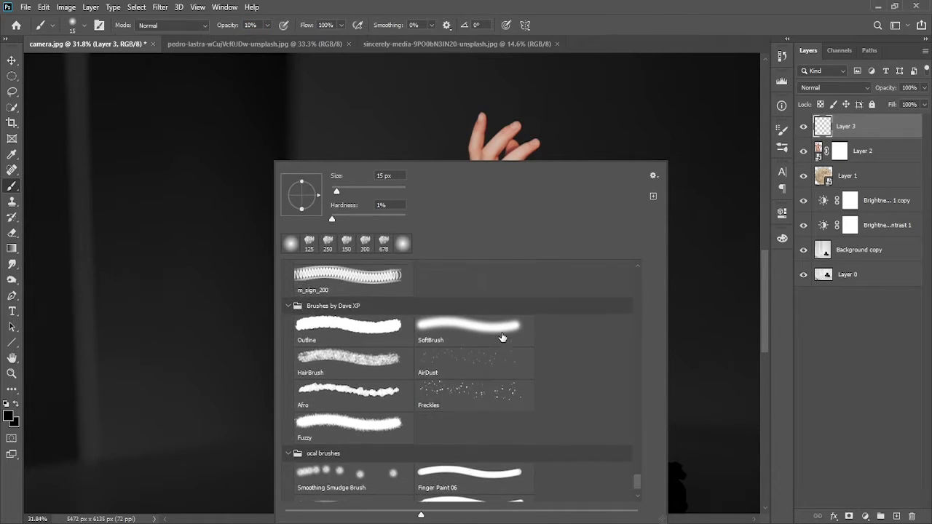
{"action": "scroll", "coordinate": [539, 336], "scroll_direction": "up", "scroll_amount": 1}
{"action": "left_click", "coordinate": [635, 292]}
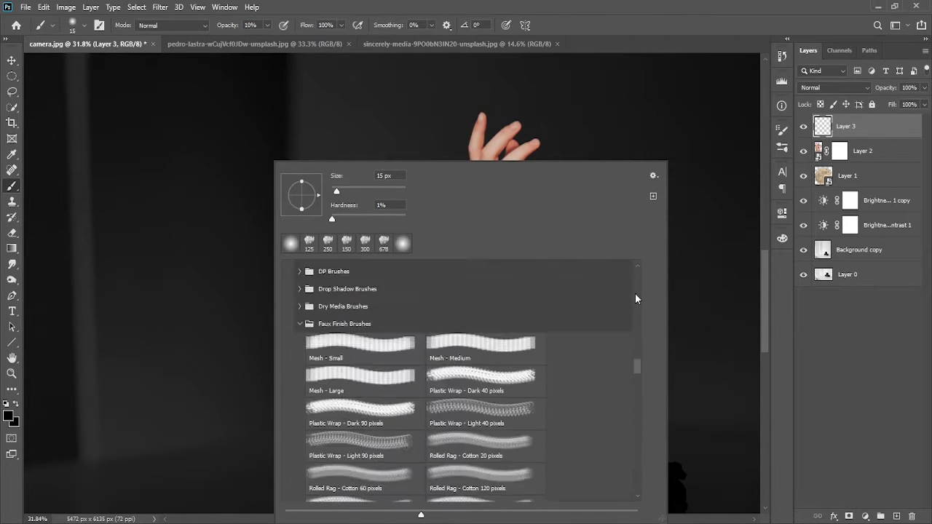
{"action": "left_click_drag", "start_coordinate": [638, 275], "coordinate": [638, 268]}
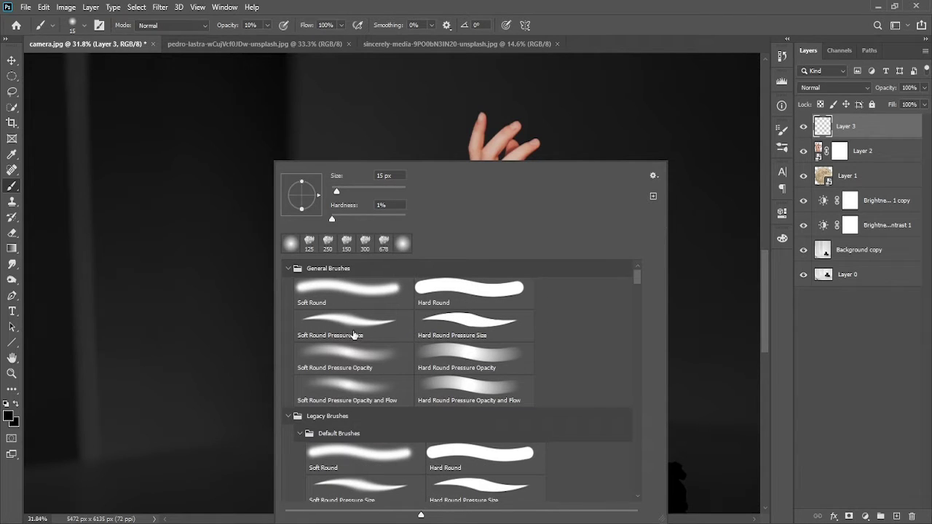
{"action": "left_click", "coordinate": [357, 290]}
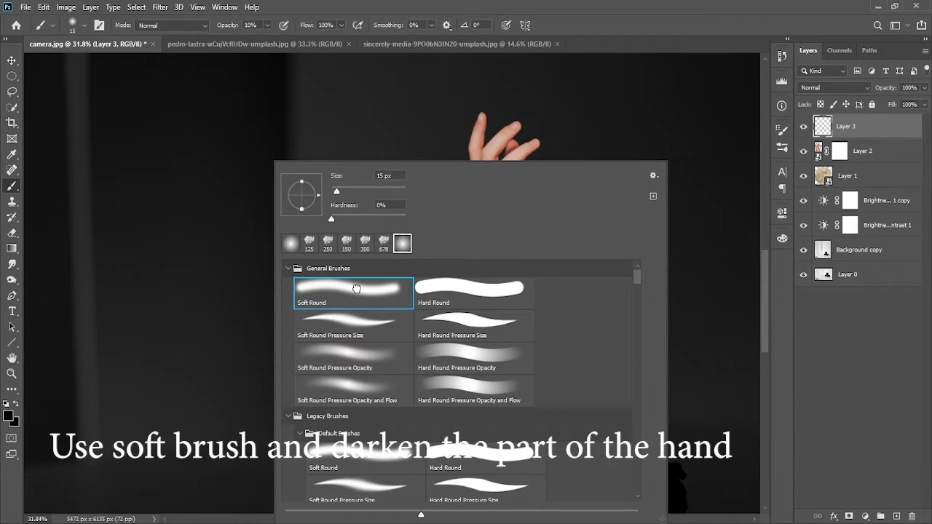
{"action": "left_click", "coordinate": [665, 28]}
{"action": "scroll", "coordinate": [467, 293], "scroll_direction": "down", "scroll_amount": 2}
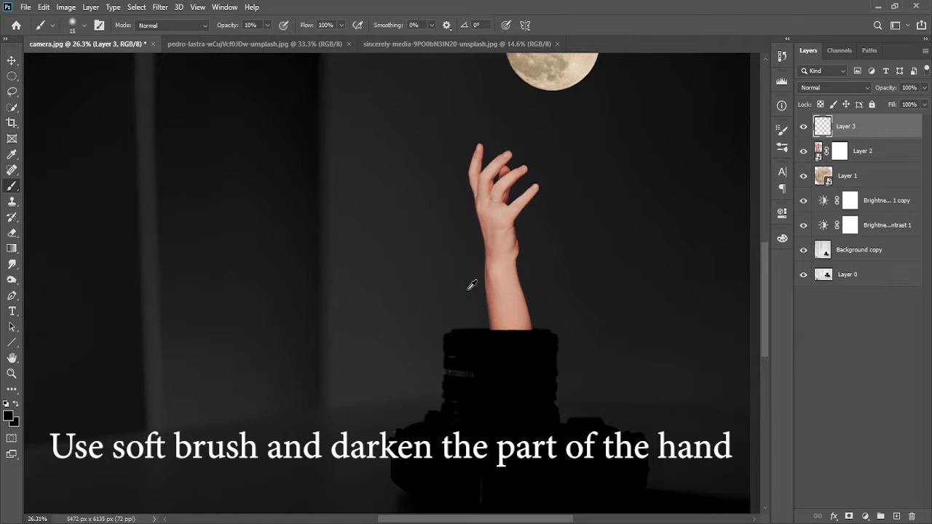
- Set brush hardness to 0% and size to 300 px, and clip Layer 3 to the hand
{"action": "left_click", "coordinate": [54, 26]}
{"action": "left_click", "coordinate": [83, 29]}
{"action": "left_click", "coordinate": [82, 30]}
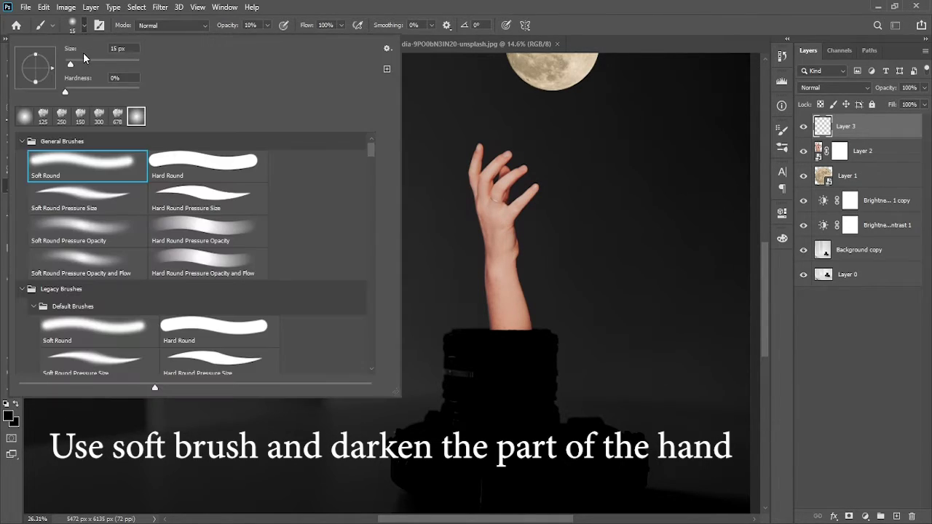
{"action": "left_click_drag", "start_coordinate": [75, 64], "coordinate": [79, 65]}
{"action": "key", "text": "Return"}
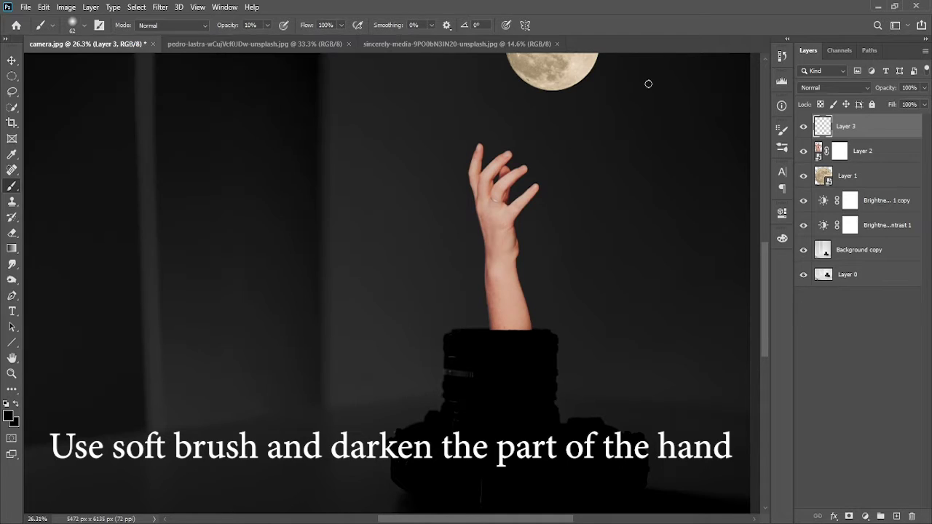
{"action": "key", "text": "bracketright"}
{"action": "key", "text": "bracketright"}
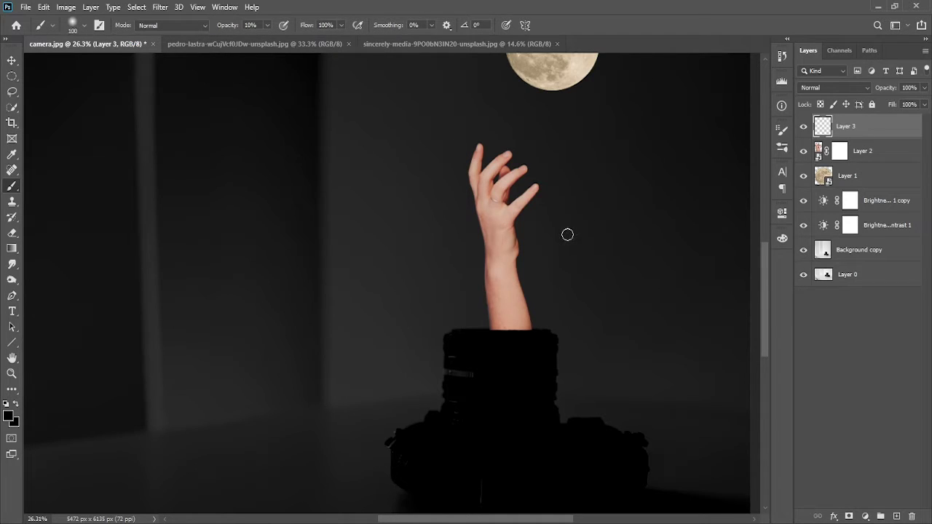
{"action": "key", "text": "bracketright"}
{"action": "key", "text": "bracketright"}
{"action": "key", "text": "bracketright"}
{"action": "key", "text": "bracketright"}
{"action": "key", "text": "bracketright"}
{"action": "key", "text": "bracketright"}
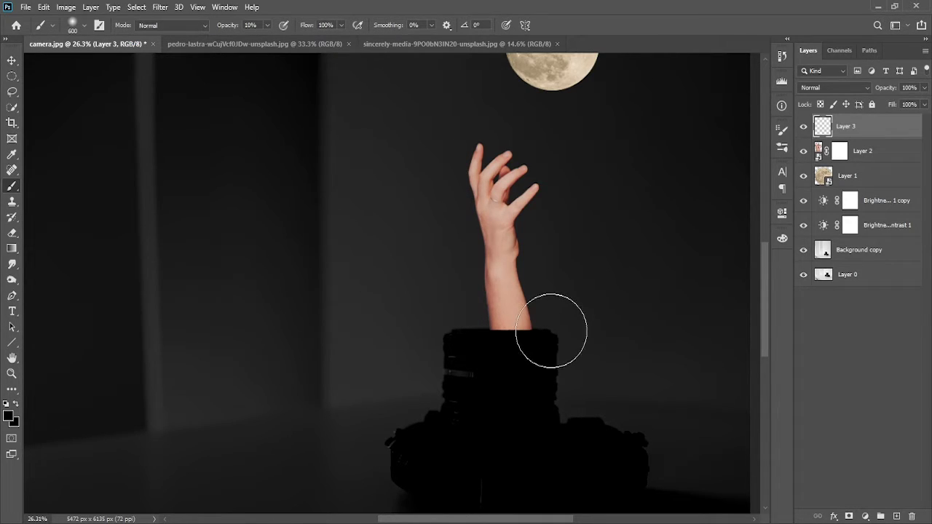
{"action": "key", "text": "bracketleft"}
{"action": "key", "text": "bracketleft"}
{"action": "key", "text": "bracketleft"}
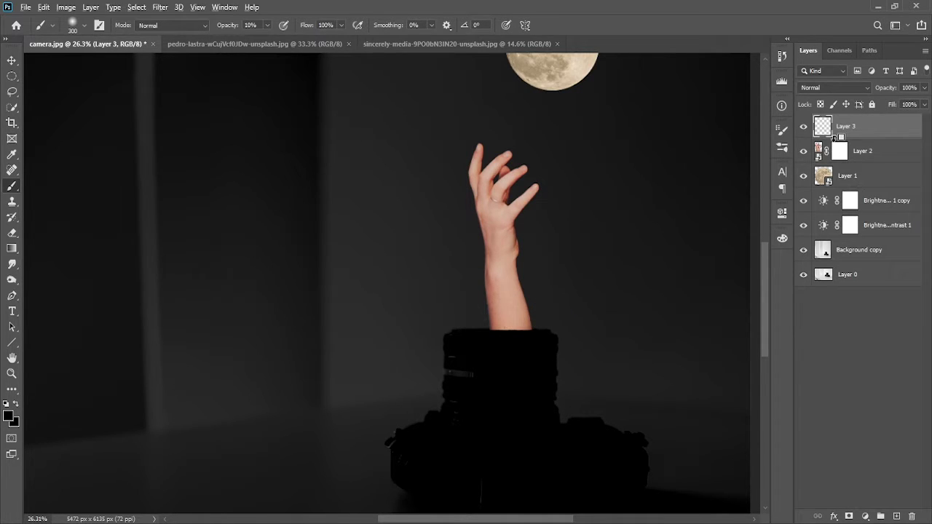
{"action": "left_click", "coordinate": [837, 135], "text": "alt"}
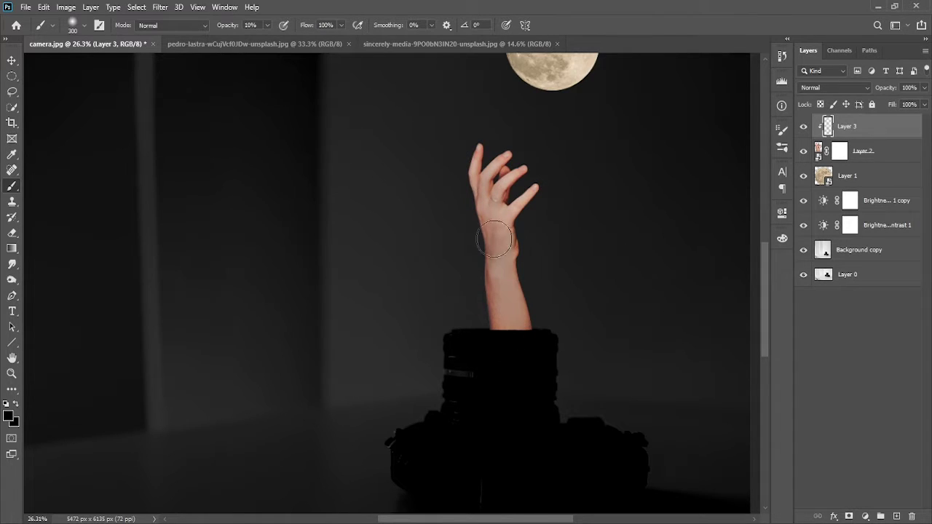
- Paint soft black shading over the lower arm and forearm on clipped Layer 3
{"action": "mouse_move", "coordinate": [507, 369]}
{"action": "left_mouse_down"}
{"action": "mouse_move", "coordinate": [515, 339]}
{"action": "mouse_move", "coordinate": [531, 354]}
{"action": "mouse_move", "coordinate": [563, 335]}
{"action": "mouse_move", "coordinate": [499, 333]}
{"action": "mouse_move", "coordinate": [558, 333]}
{"action": "mouse_move", "coordinate": [508, 338]}
{"action": "left_mouse_up"}
{"action": "mouse_move", "coordinate": [482, 281]}
{"action": "left_mouse_down"}
{"action": "mouse_move", "coordinate": [514, 347]}
{"action": "mouse_move", "coordinate": [532, 337]}
{"action": "mouse_move", "coordinate": [491, 221]}
{"action": "mouse_move", "coordinate": [498, 318]}
{"action": "mouse_move", "coordinate": [527, 235]}
{"action": "mouse_move", "coordinate": [520, 379]}
{"action": "mouse_move", "coordinate": [539, 206]}
{"action": "mouse_move", "coordinate": [520, 233]}
{"action": "mouse_move", "coordinate": [456, 175]}
{"action": "mouse_move", "coordinate": [489, 162]}
{"action": "mouse_move", "coordinate": [521, 211]}
{"action": "left_mouse_up"}
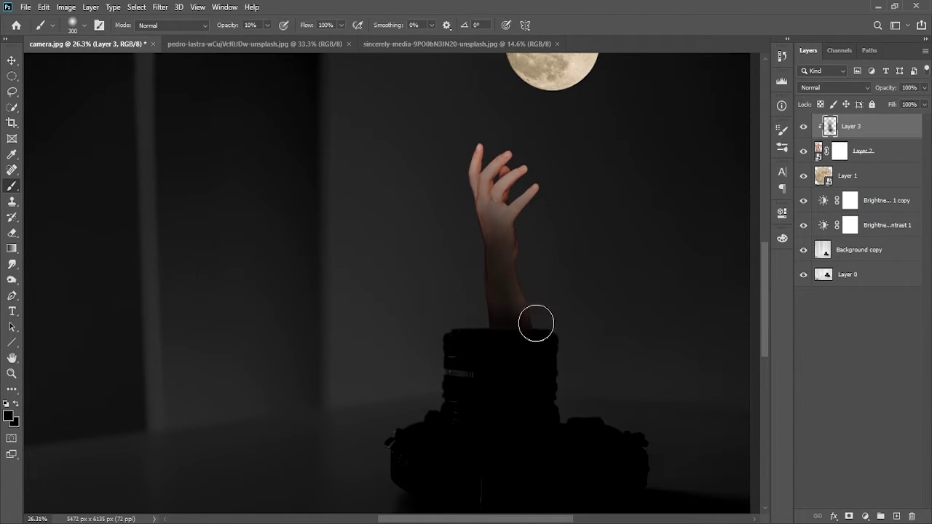
{"action": "scroll", "coordinate": [514, 316], "scroll_direction": "up", "scroll_amount": 2}
{"action": "scroll", "coordinate": [514, 316], "scroll_direction": "up", "scroll_amount": 1}
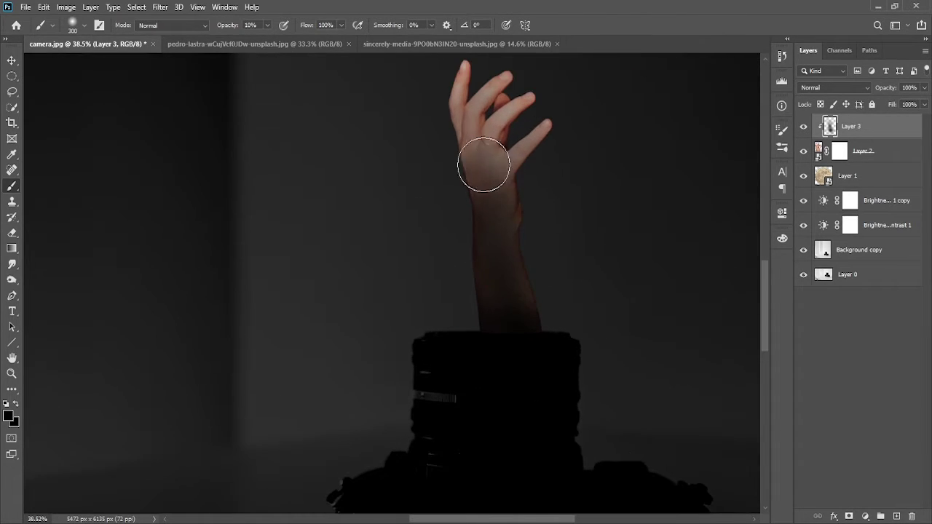
{"action": "scroll", "coordinate": [473, 214], "scroll_direction": "up", "scroll_amount": 3}
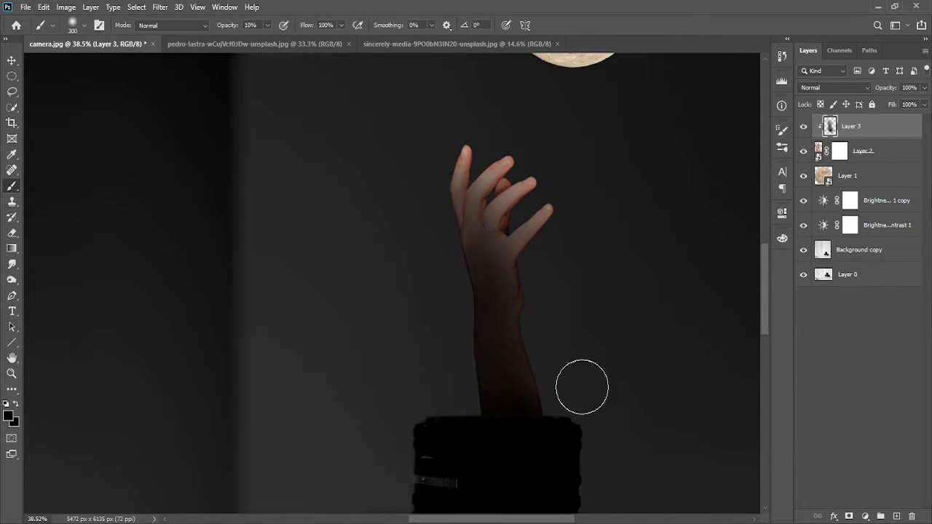
{"action": "key", "text": "0"}
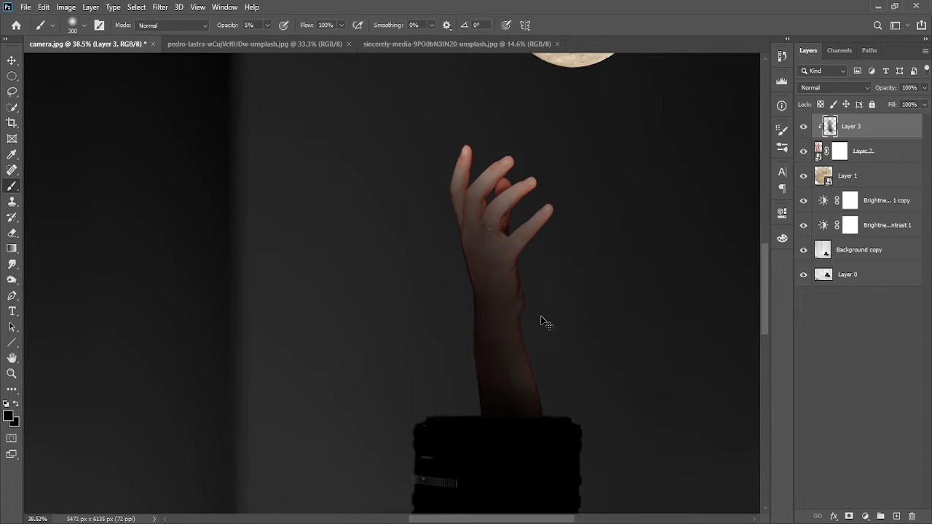
- Fit the image on screen and zoom in on the hand to check the shading
{"action": "key", "text": "ctrl+0"}
{"action": "mouse_move", "coordinate": [499, 258]}
{"action": "left_mouse_down"}
{"action": "mouse_move", "coordinate": [539, 246]}
{"action": "mouse_move", "coordinate": [595, 289]}
{"action": "left_mouse_up"}
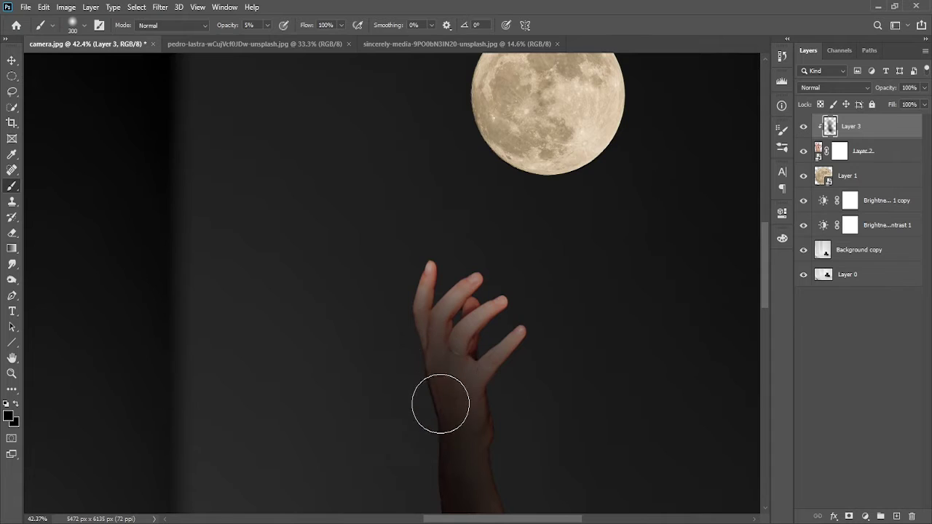
{"action": "scroll", "coordinate": [474, 396], "scroll_direction": "down", "scroll_amount": 3}
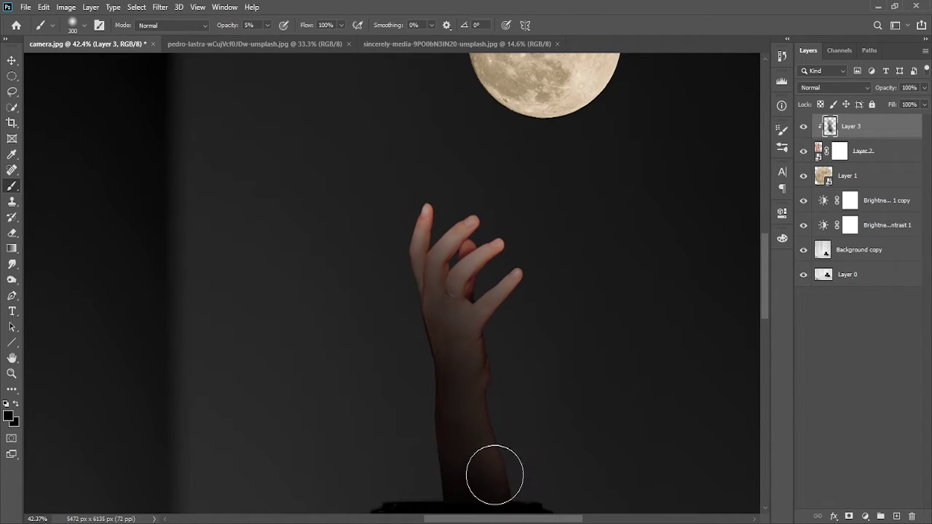
{"action": "scroll", "coordinate": [611, 422], "scroll_direction": "up", "scroll_amount": 1}
{"action": "scroll", "coordinate": [568, 342], "scroll_direction": "up", "scroll_amount": 1}
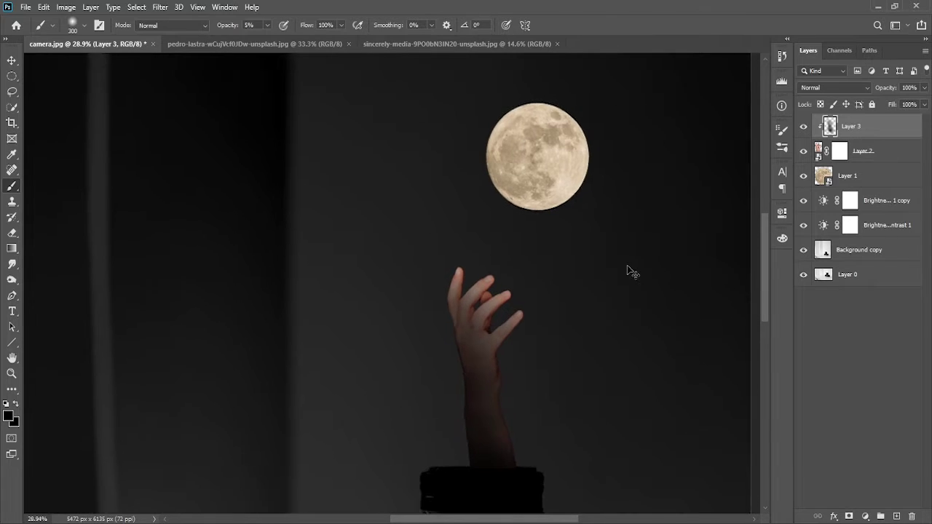
{"action": "scroll", "coordinate": [628, 268], "scroll_direction": "up", "scroll_amount": 2}
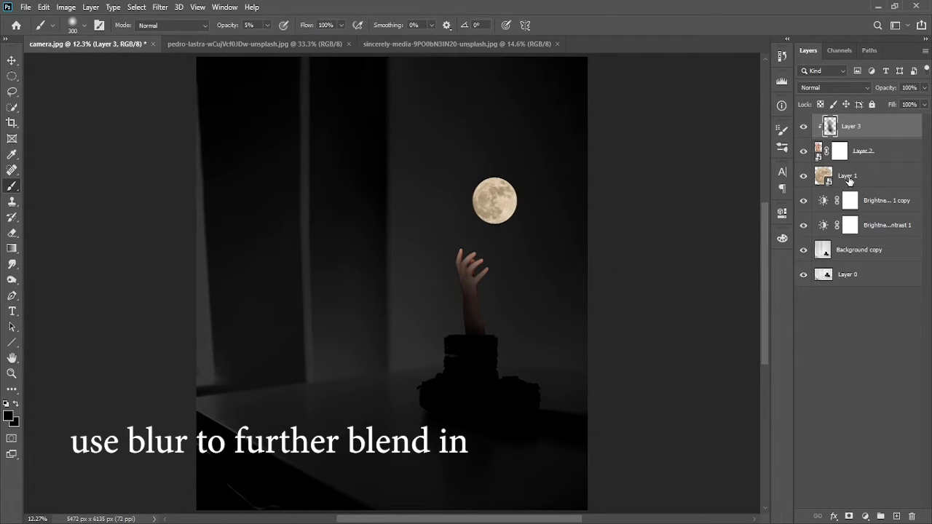
- Apply a Gaussian Blur smart filter to the hand layer (Layer 2)
{"action": "left_click", "coordinate": [882, 154]}
{"action": "left_click", "coordinate": [161, 8]}
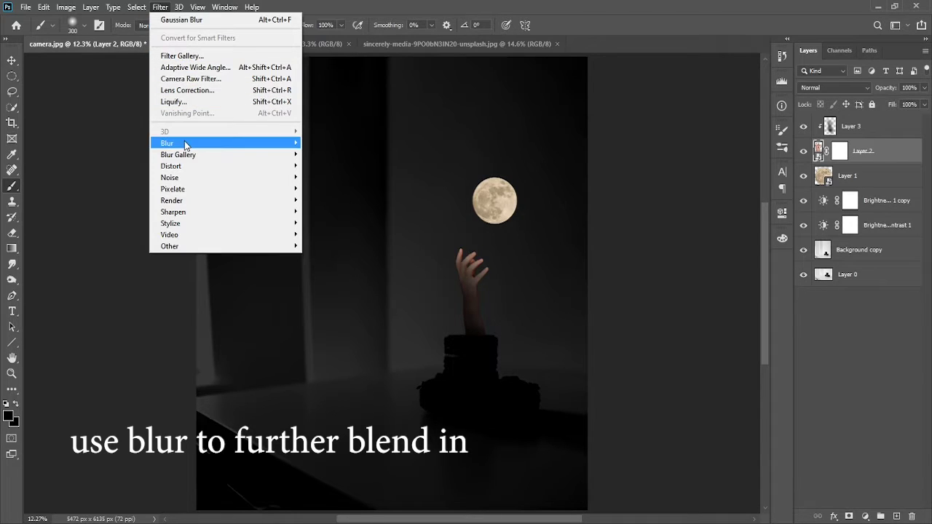
{"action": "mouse_move", "coordinate": [218, 142]}
{"action": "left_click", "coordinate": [357, 191]}
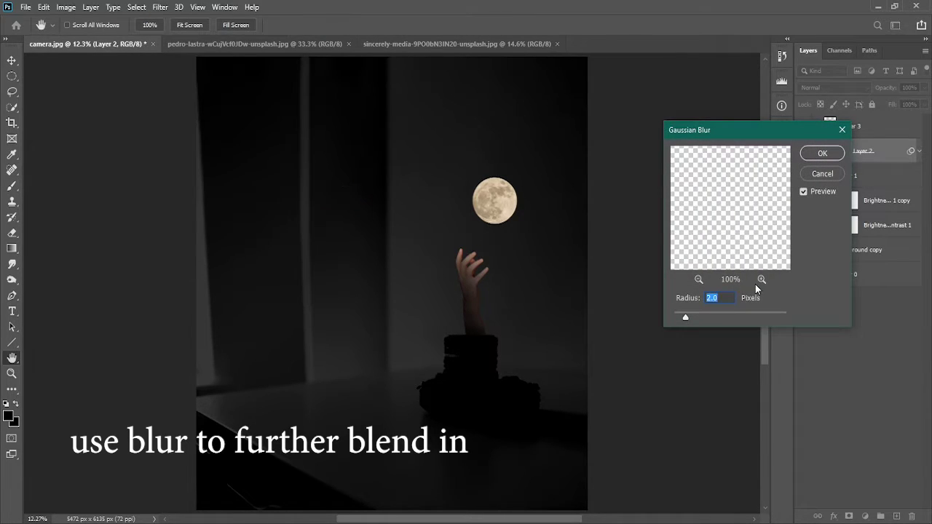
{"action": "left_click", "coordinate": [823, 152]}
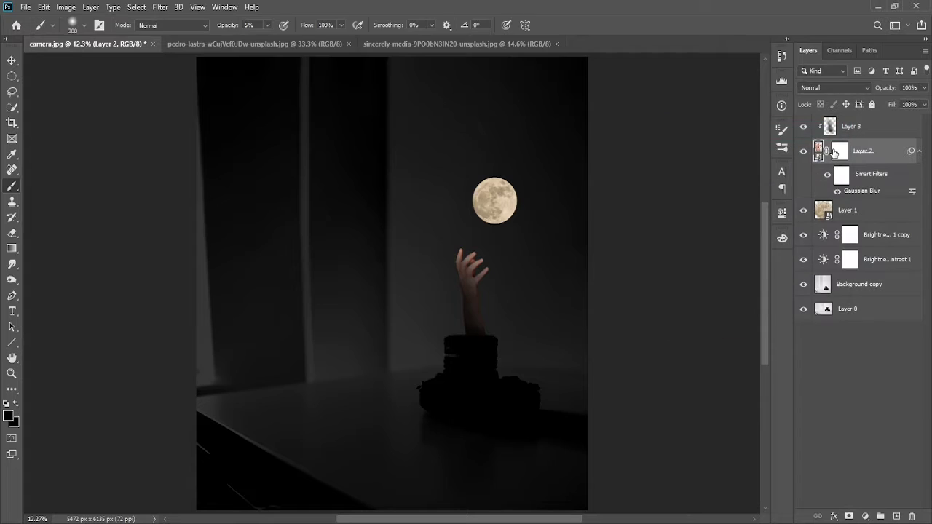
- Add a new empty layer above the moon's Layer 1
{"action": "left_click", "coordinate": [852, 131]}
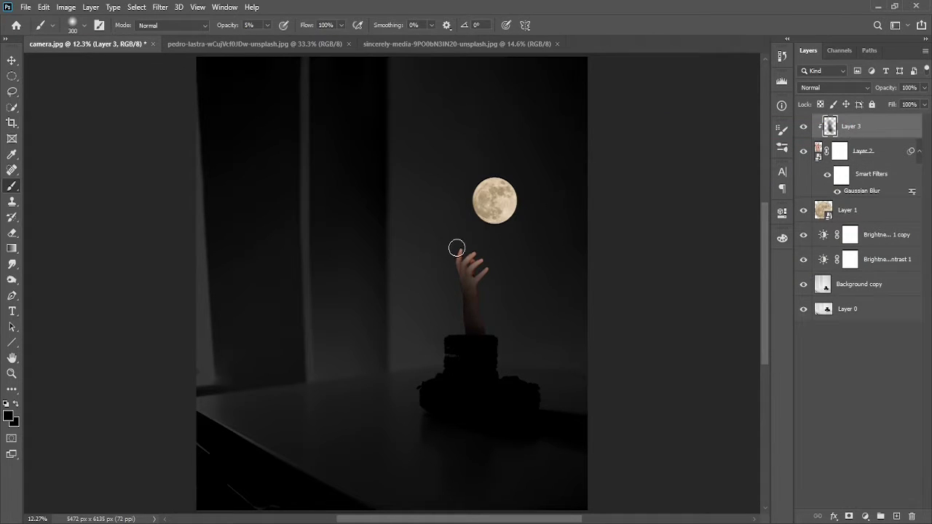
{"action": "left_click", "coordinate": [877, 218]}
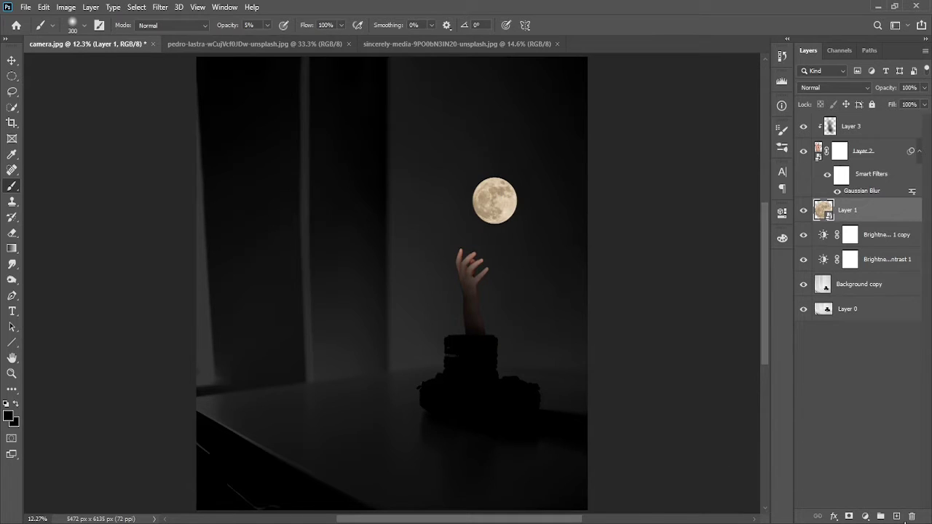
{"action": "left_click", "coordinate": [898, 517]}
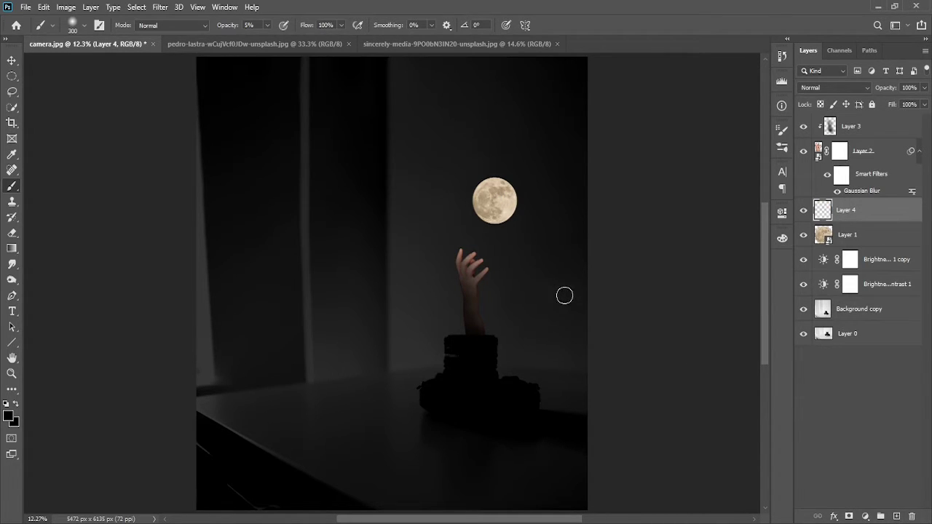
- Set Layer 4's blend mode to Color Dodge
{"action": "double_click", "coordinate": [908, 222]}
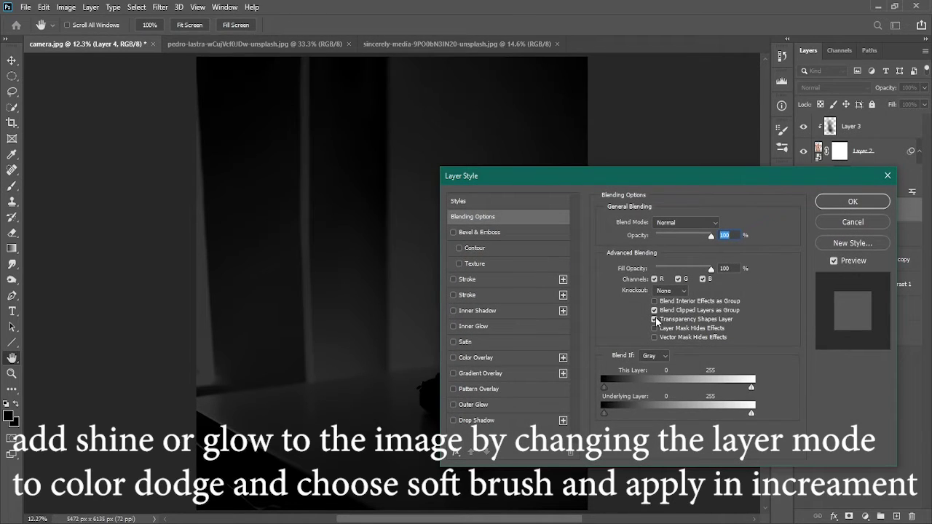
{"action": "left_click", "coordinate": [845, 205]}
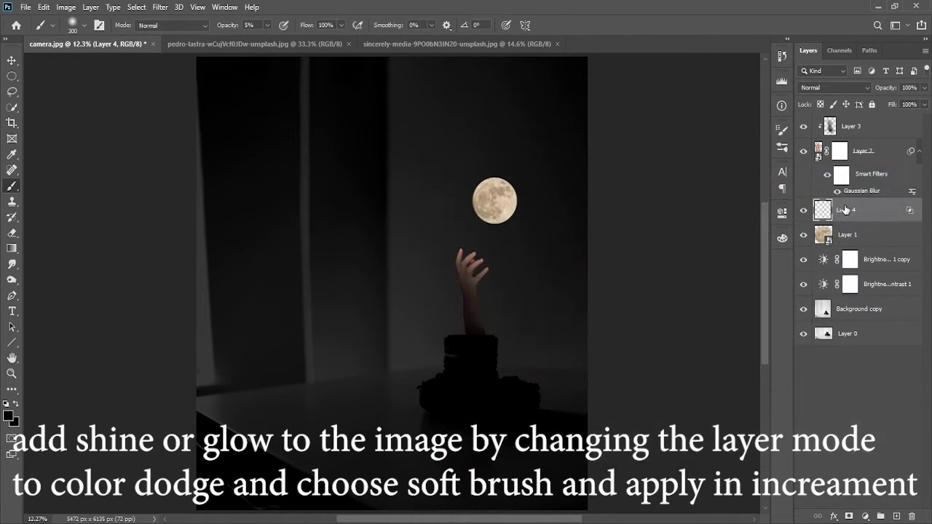
{"action": "left_click", "coordinate": [863, 88]}
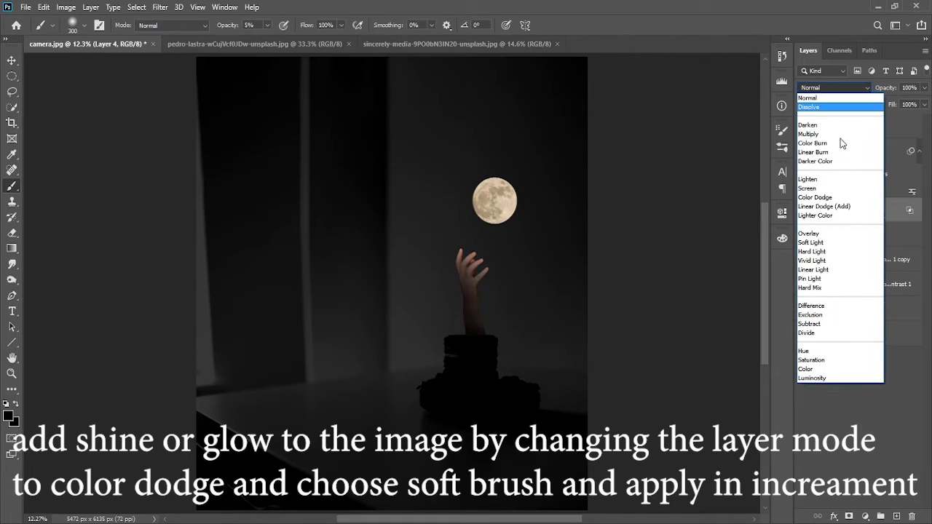
{"action": "left_click", "coordinate": [814, 198]}
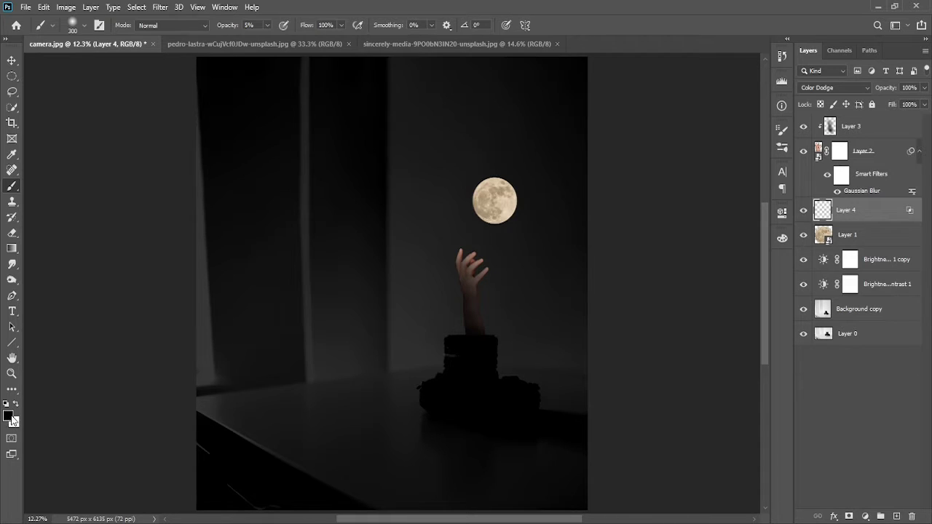
- Paint a white glow over the moon with a large soft brush
{"action": "right_click", "coordinate": [331, 276], "text": "alt"}
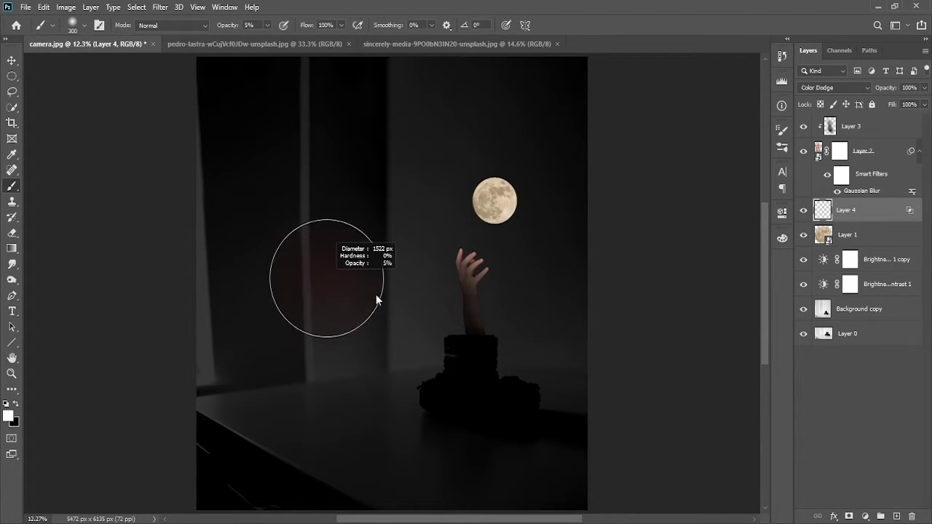
{"action": "left_click", "coordinate": [494, 200]}
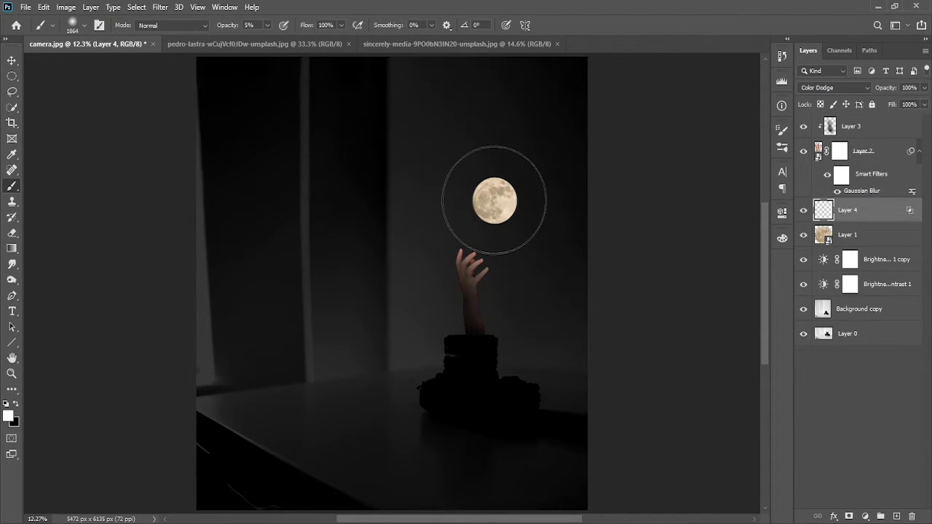
{"action": "left_click", "coordinate": [494, 199]}
{"action": "left_click", "coordinate": [494, 200]}
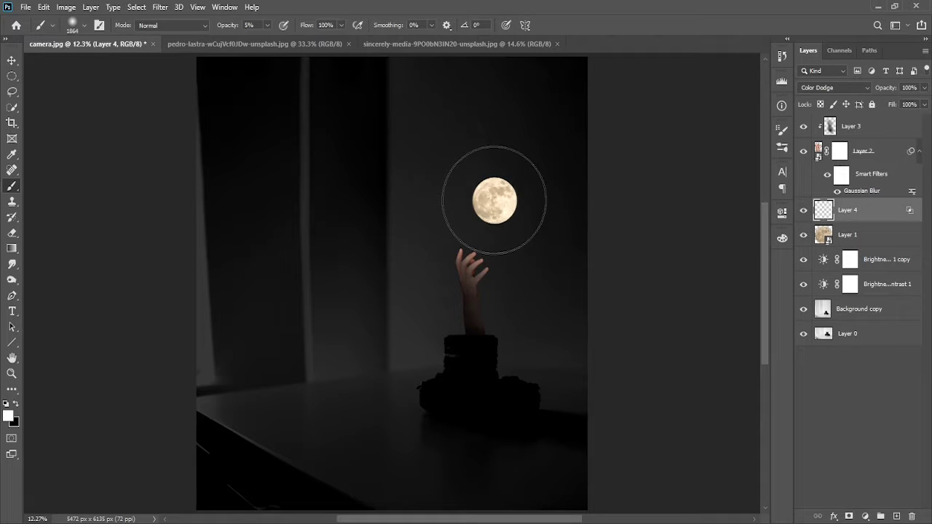
{"action": "left_click", "coordinate": [493, 200]}
{"action": "left_click", "coordinate": [493, 200]}
{"action": "left_click", "coordinate": [494, 200]}
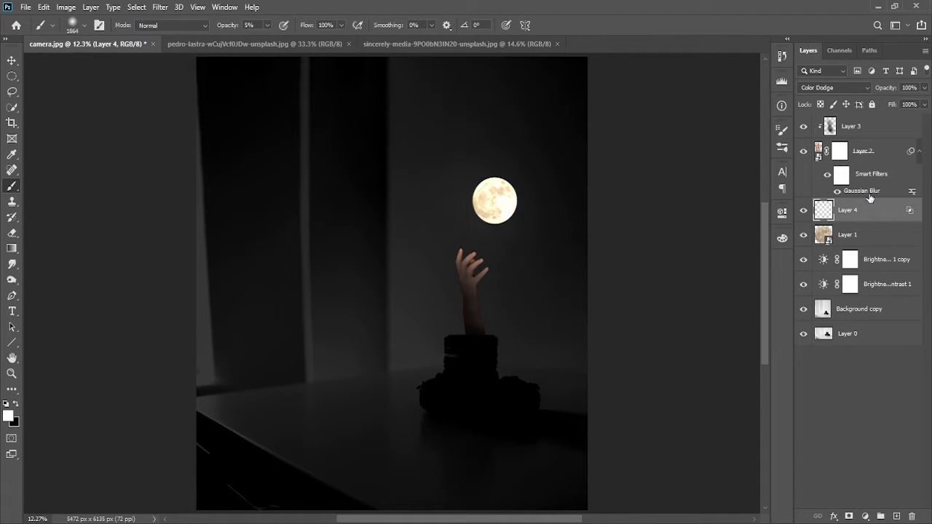
- Add Layer 5 set to Linear Dodge (Add) and make it active
{"action": "left_click", "coordinate": [896, 516]}
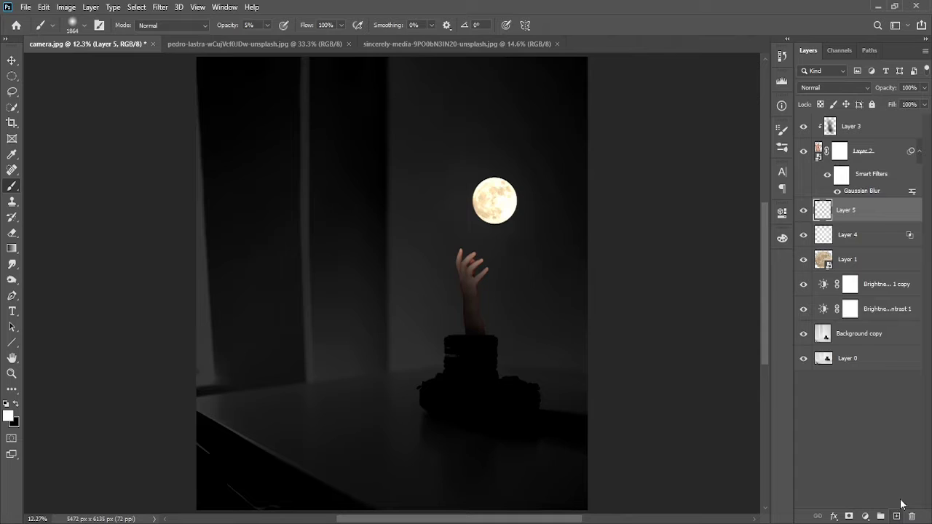
{"action": "left_click", "coordinate": [837, 87]}
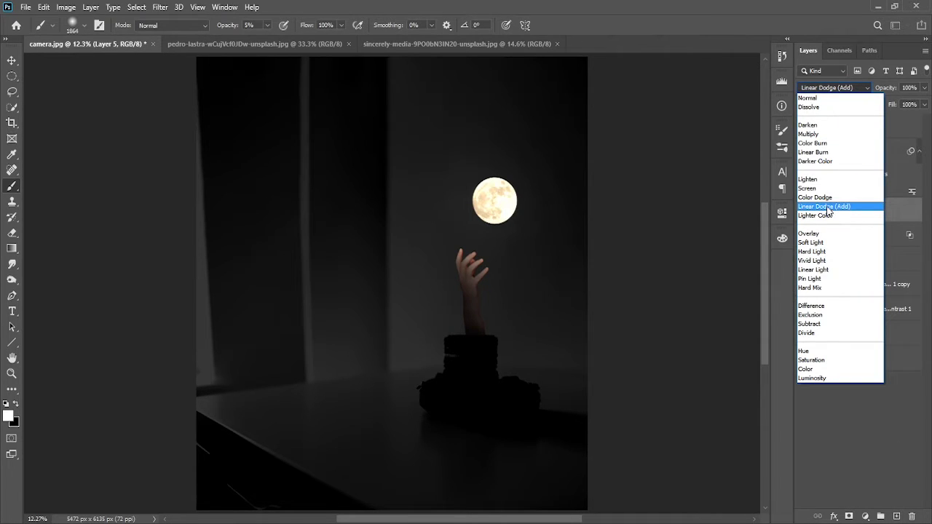
{"action": "left_click", "coordinate": [828, 210]}
{"action": "left_click", "coordinate": [867, 235]}
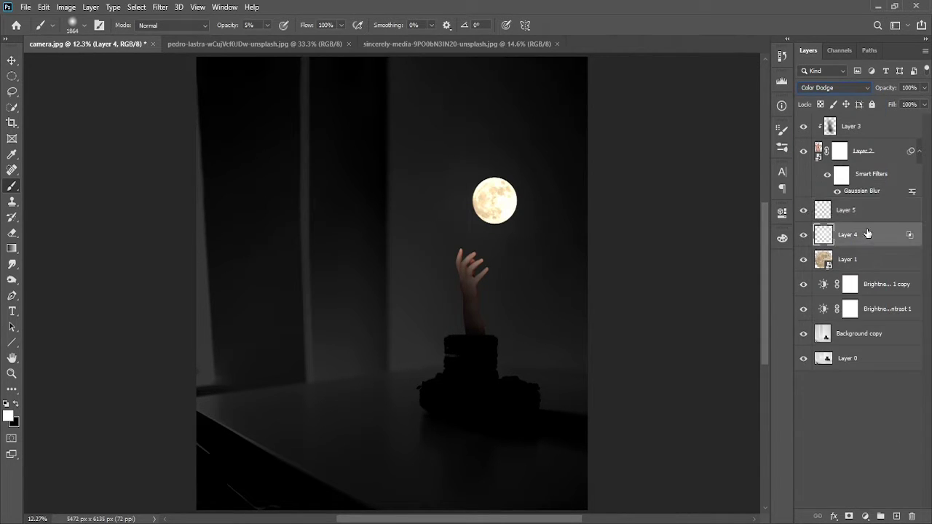
{"action": "left_click", "coordinate": [864, 210]}
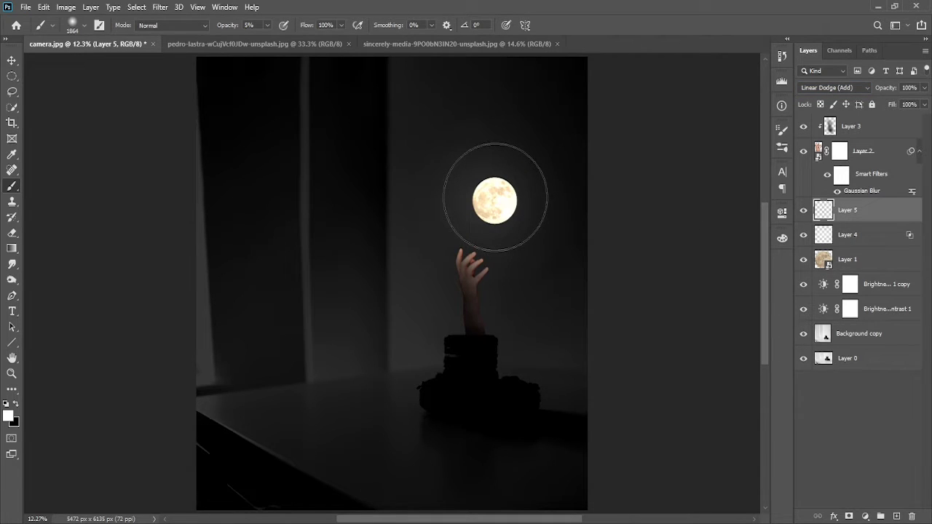
- Paint a widening soft white halo around the moon on Layer 5
{"action": "key", "text": "bracketleft"}
{"action": "key", "text": "bracketleft"}
{"action": "key", "text": "bracketleft"}
{"action": "key", "text": "bracketleft"}
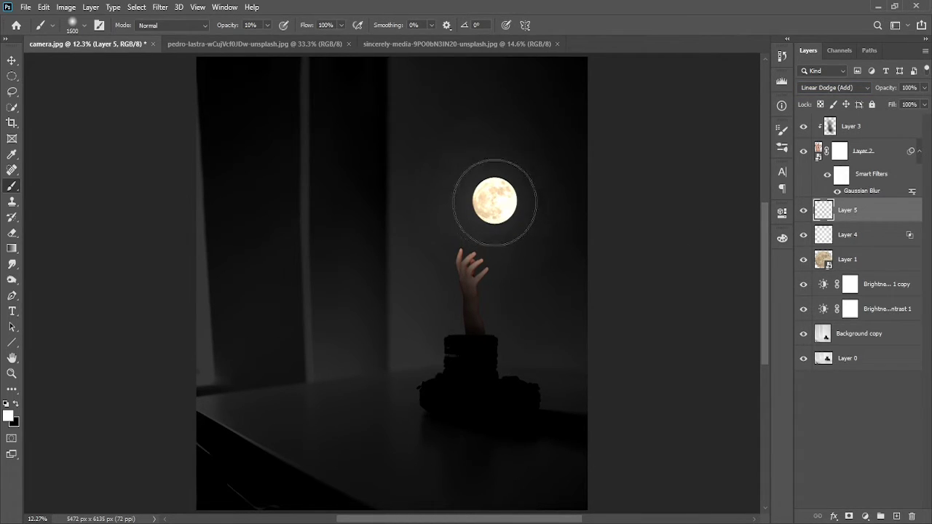
{"action": "key", "text": "bracketleft"}
{"action": "key", "text": "bracketleft"}
{"action": "key", "text": "bracketleft"}
{"action": "key", "text": "bracketleft"}
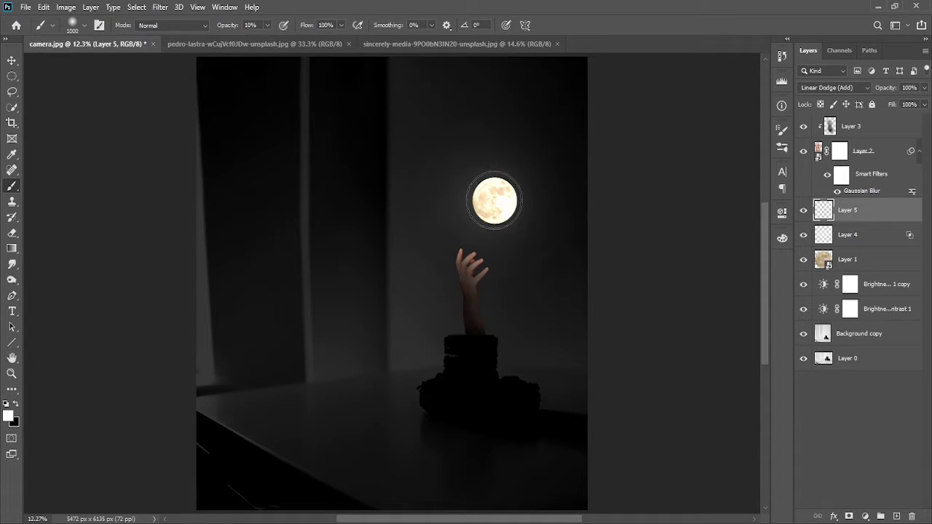
{"action": "key", "text": "bracketright"}
{"action": "key", "text": "bracketright"}
{"action": "key", "text": "bracketright"}
{"action": "key", "text": "bracketright"}
{"action": "key", "text": "bracketright"}
{"action": "key", "text": "bracketright"}
{"action": "key", "text": "bracketright"}
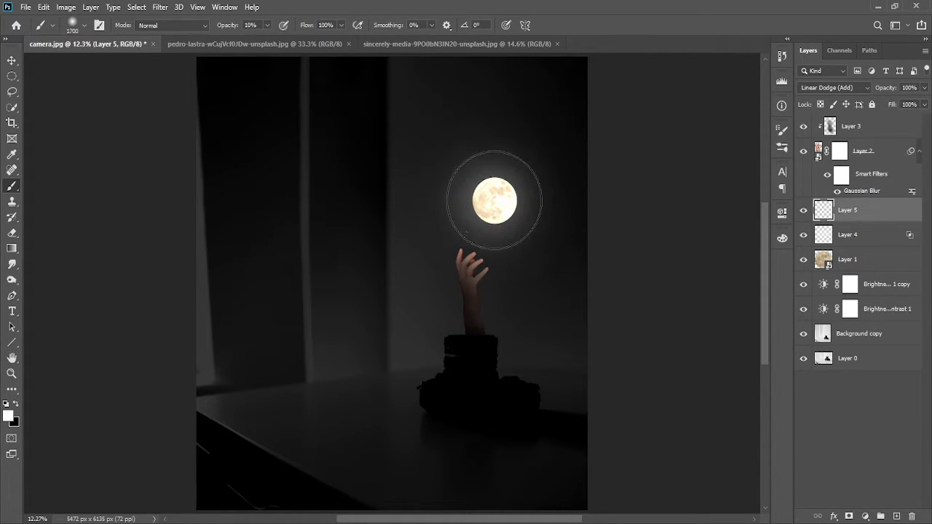
{"action": "key", "text": "bracketright"}
{"action": "key", "text": "bracketright"}
{"action": "left_click", "coordinate": [494, 200]}
{"action": "key", "text": "bracketright"}
{"action": "key", "text": "bracketright"}
{"action": "key", "text": "bracketright"}
{"action": "left_click", "coordinate": [494, 200]}
{"action": "key", "text": "bracketright"}
{"action": "left_click", "coordinate": [495, 200]}
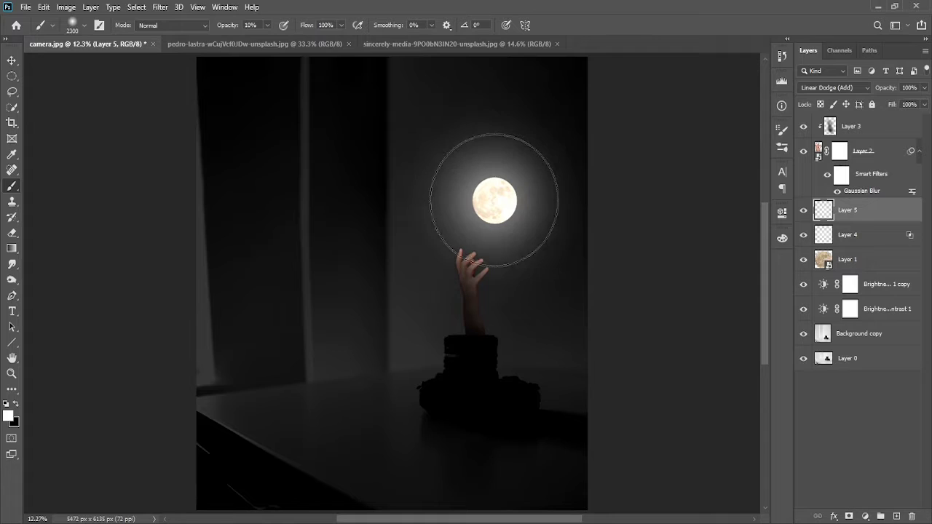
{"action": "key", "text": "bracketright"}
{"action": "key", "text": "bracketright"}
{"action": "left_click", "coordinate": [495, 201]}
{"action": "key", "text": "bracketright"}
{"action": "key", "text": "bracketright"}
{"action": "key", "text": "bracketright"}
{"action": "left_click", "coordinate": [494, 201]}
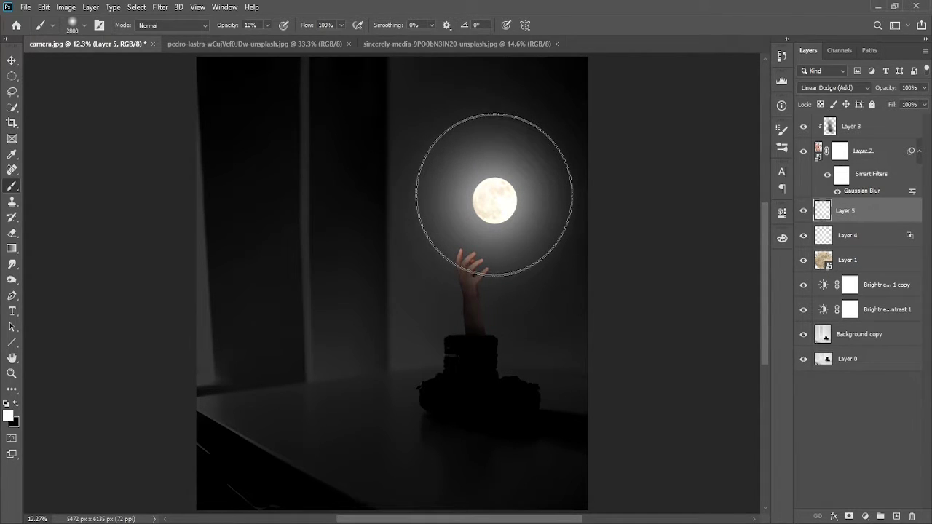
- Halve the brush size and select Layer 3
{"action": "key", "text": "bracketleft"}
{"action": "key", "text": "bracketleft"}
{"action": "key", "text": "bracketleft"}
{"action": "key", "text": "bracketleft"}
{"action": "key", "text": "bracketleft"}
{"action": "key", "text": "bracketleft"}
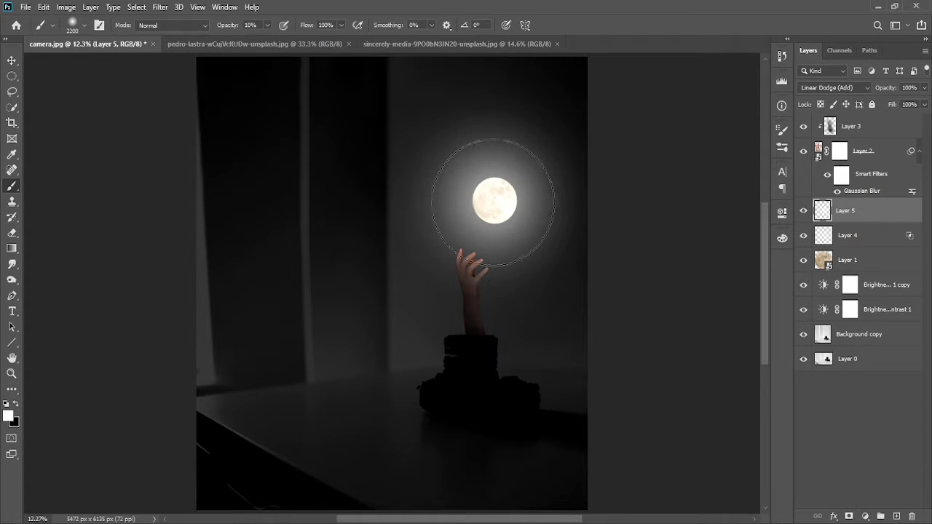
{"action": "key", "text": "bracketleft"}
{"action": "key", "text": "bracketleft"}
{"action": "key", "text": "bracketleft"}
{"action": "key", "text": "bracketleft"}
{"action": "key", "text": "bracketleft"}
{"action": "key", "text": "bracketleft"}
{"action": "key", "text": "bracketleft"}
{"action": "key", "text": "bracketleft"}
{"action": "key", "text": "bracketleft"}
{"action": "key", "text": "bracketleft"}
{"action": "key", "text": "bracketleft"}
{"action": "key", "text": "bracketleft"}
{"action": "left_click", "coordinate": [850, 126]}
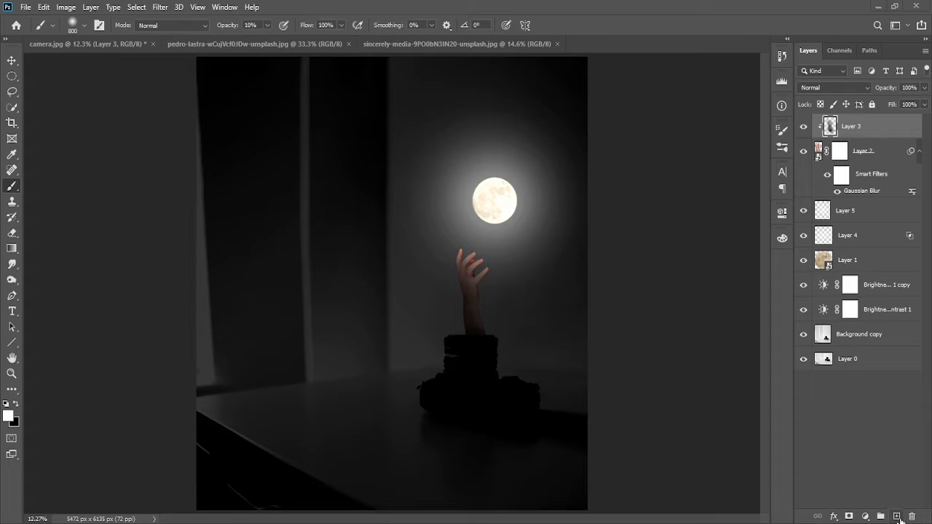
- Add a new star layer and pick a small Soft Round Pressure Size brush
{"action": "left_click", "coordinate": [898, 516]}
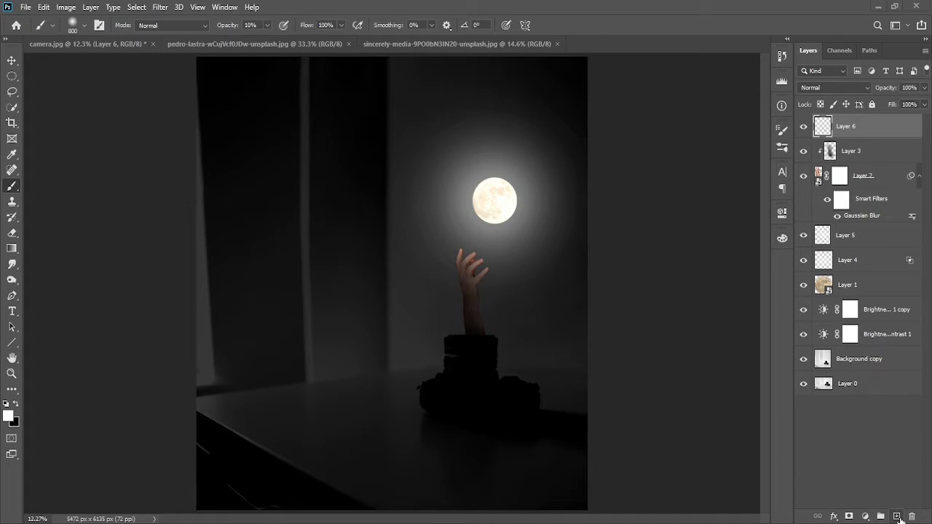
{"action": "right_click", "coordinate": [483, 157]}
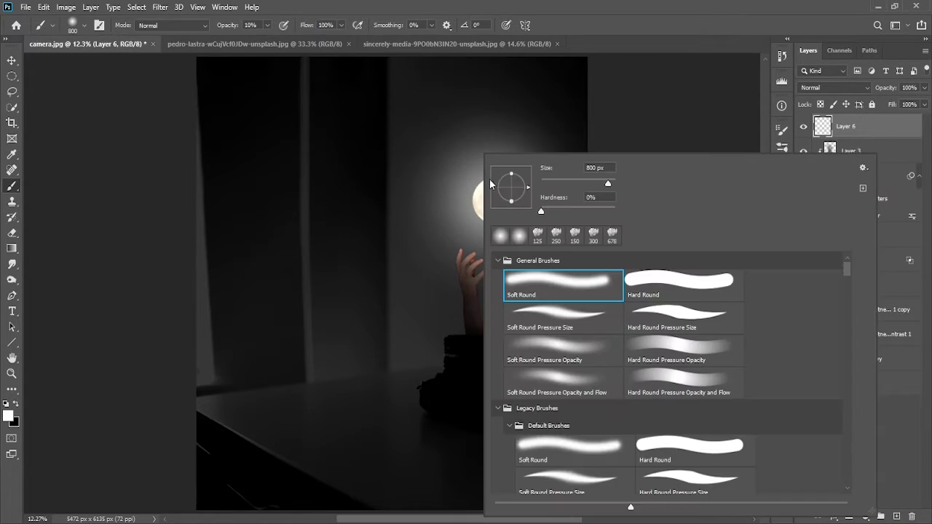
{"action": "left_click", "coordinate": [675, 312]}
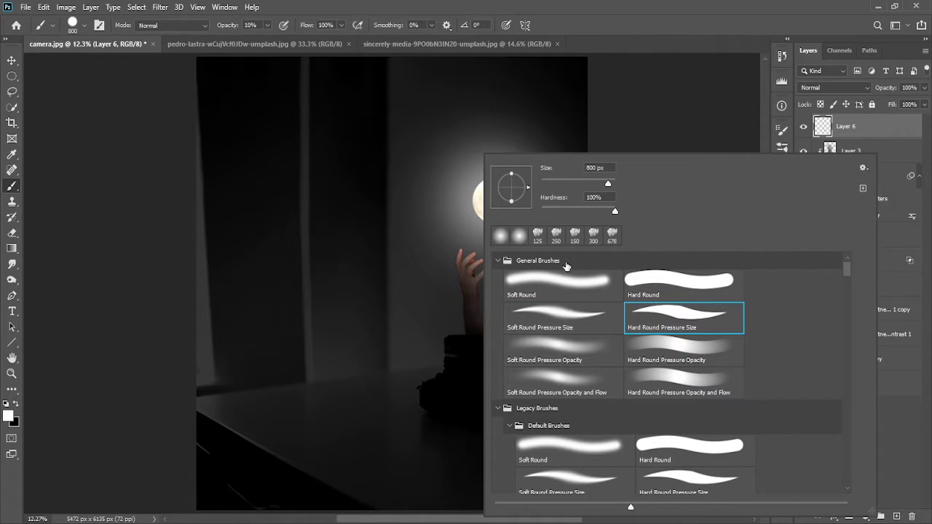
{"action": "left_click", "coordinate": [567, 319]}
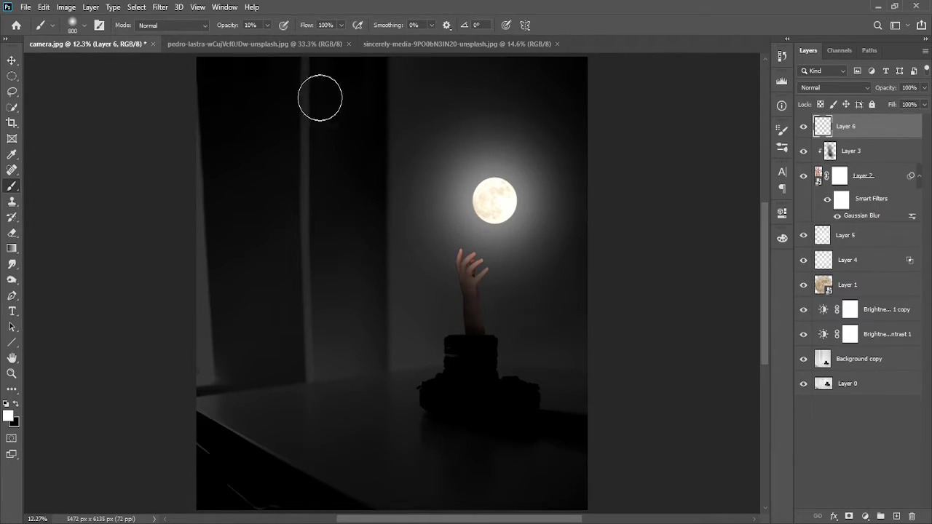
{"action": "key", "text": "bracketleft"}
{"action": "key", "text": "bracketleft"}
{"action": "key", "text": "bracketleft"}
{"action": "key", "text": "bracketleft"}
{"action": "key", "text": "bracketleft"}
{"action": "key", "text": "bracketleft"}
{"action": "key", "text": "bracketleft"}
- Paint small white star dots around the moon and the hand
{"action": "left_click", "coordinate": [538, 173]}
{"action": "left_click", "coordinate": [474, 151]}
{"action": "key", "text": "bracketleft"}
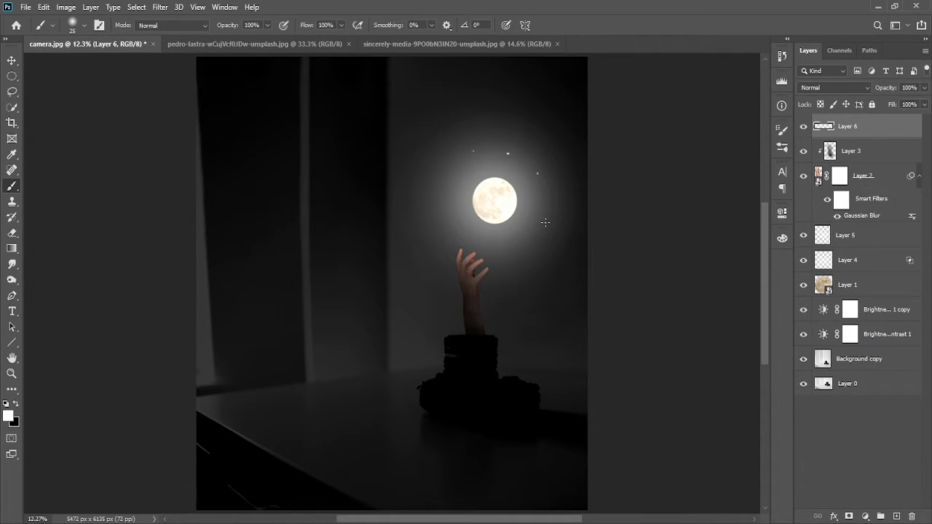
{"action": "left_click", "coordinate": [520, 213]}
{"action": "left_click", "coordinate": [503, 230]}
{"action": "key", "text": "bracketleft"}
{"action": "left_click", "coordinate": [477, 258]}
{"action": "left_click", "coordinate": [528, 267]}
{"action": "left_click", "coordinate": [431, 197]}
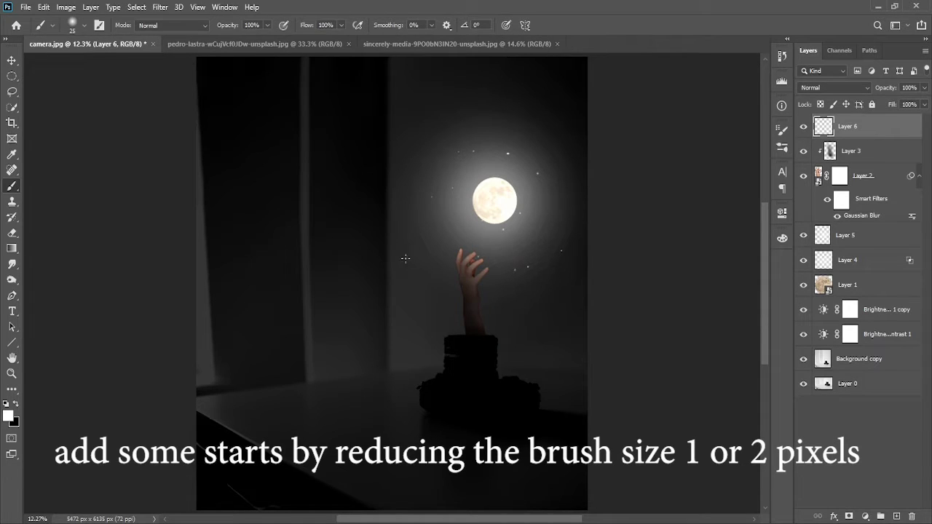
{"action": "left_click", "coordinate": [428, 266]}
- Scatter more star dots across the sky, including one larger bright star upper right
{"action": "key", "text": "bracketright"}
{"action": "left_click", "coordinate": [564, 156]}
{"action": "left_click", "coordinate": [559, 150]}
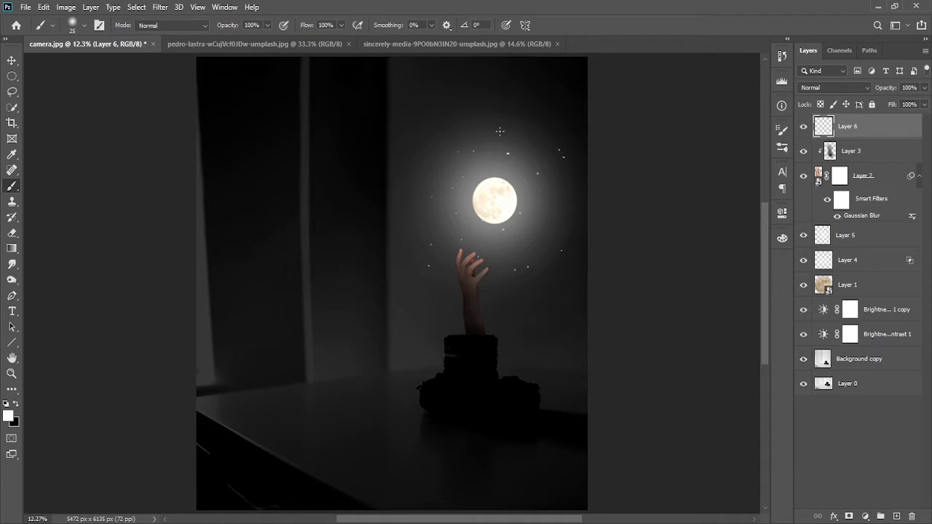
{"action": "left_click", "coordinate": [436, 127]}
{"action": "key", "text": "bracketleft"}
{"action": "left_click", "coordinate": [494, 117]}
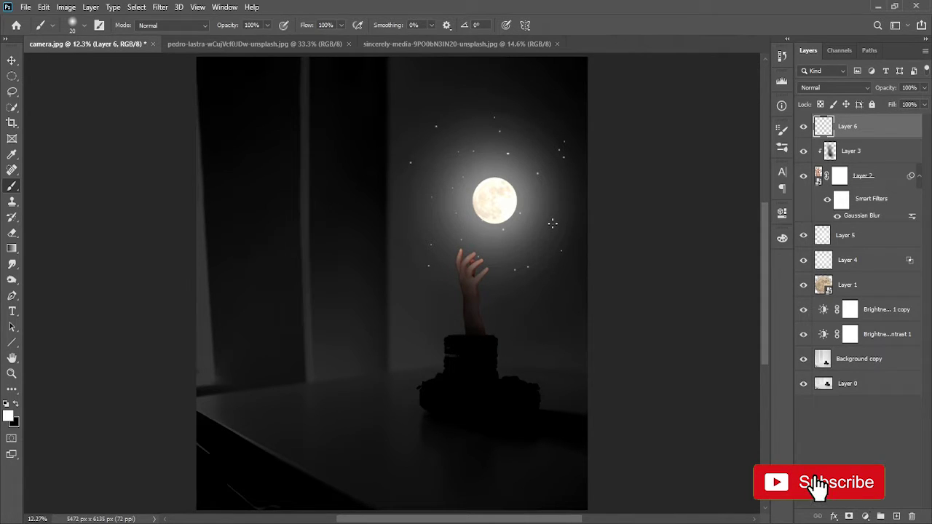
{"action": "key", "text": "bracketright"}
{"action": "key", "text": "bracketright"}
{"action": "key", "text": "bracketright"}
{"action": "key", "text": "bracketright"}
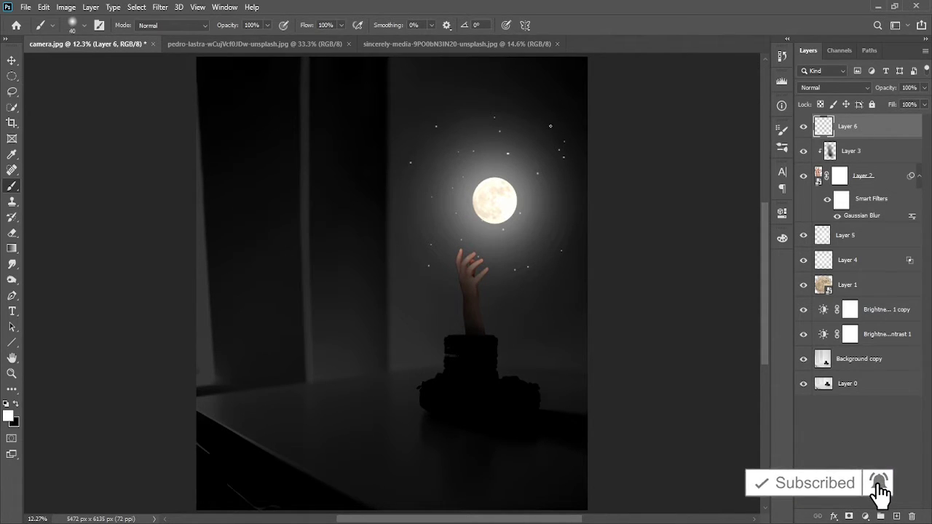
{"action": "key", "text": "bracketright"}
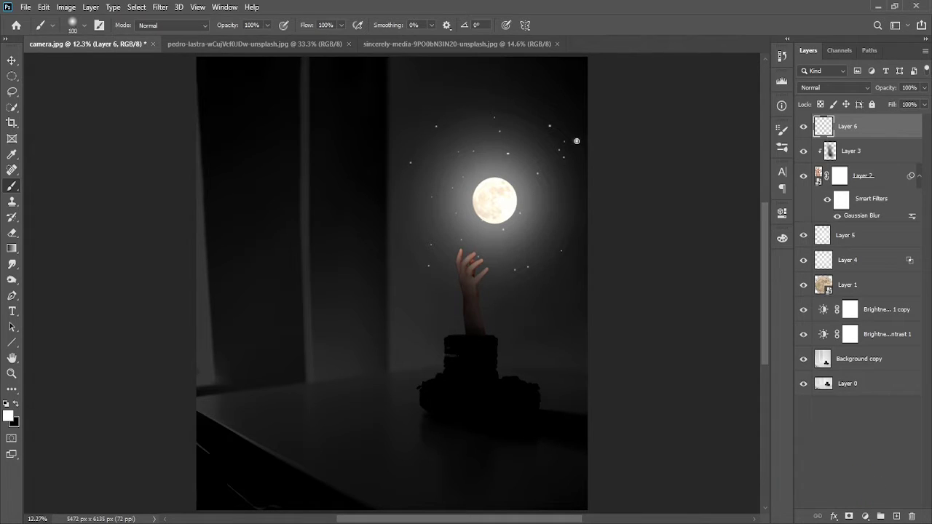
{"action": "left_click", "coordinate": [512, 95]}
{"action": "key", "text": "bracketleft"}
{"action": "left_click", "coordinate": [377, 150]}
{"action": "left_click", "coordinate": [361, 137]}
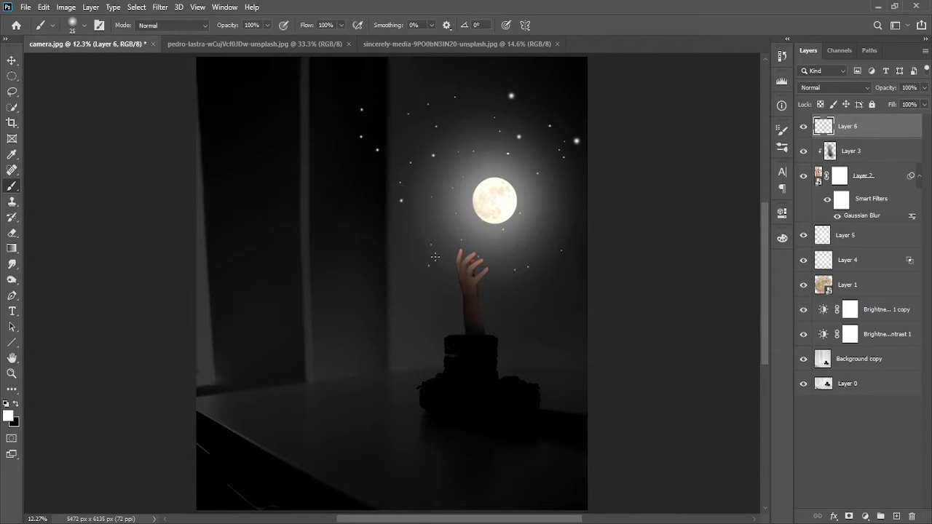
{"action": "left_click", "coordinate": [578, 332]}
- Enable Outer Glow on the star layer with pale cream colour #fffde5
{"action": "double_click", "coordinate": [914, 132]}
{"action": "left_click_drag", "start_coordinate": [648, 180], "coordinate": [774, 128]}
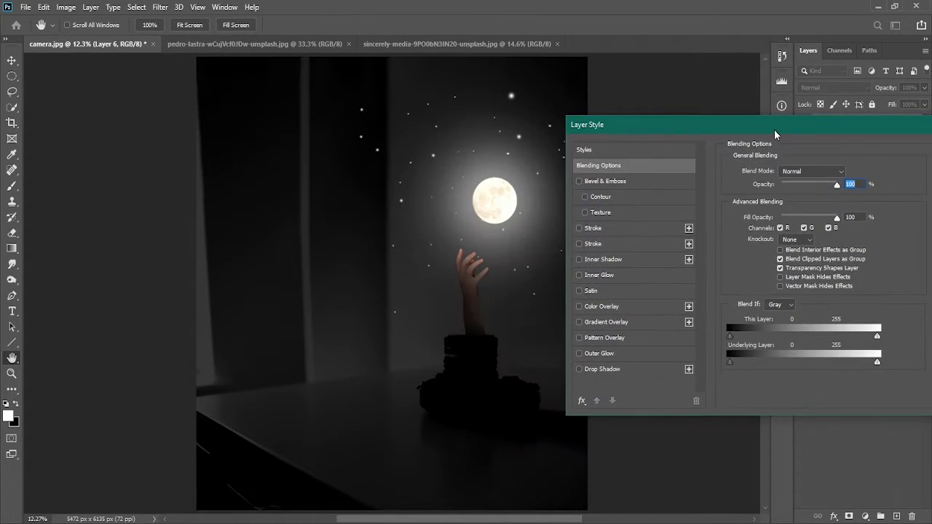
{"action": "left_click", "coordinate": [578, 275]}
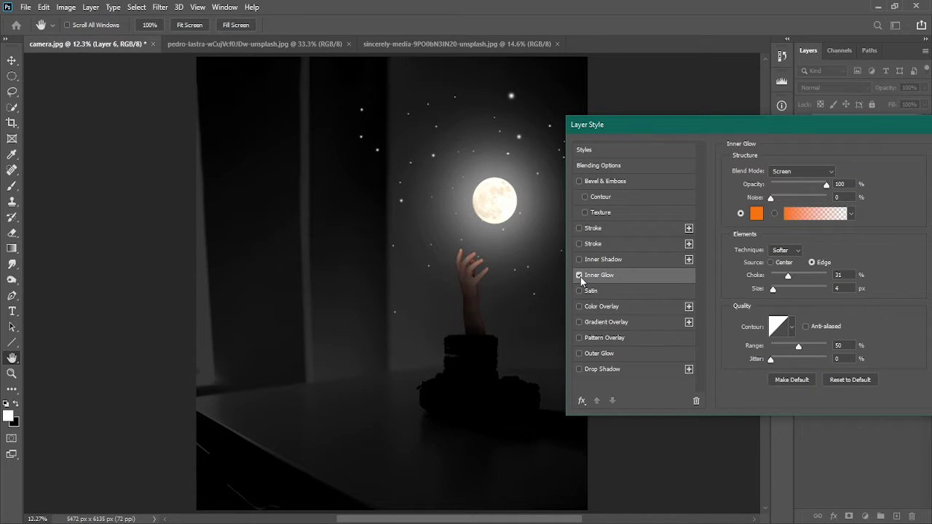
{"action": "left_click", "coordinate": [579, 276]}
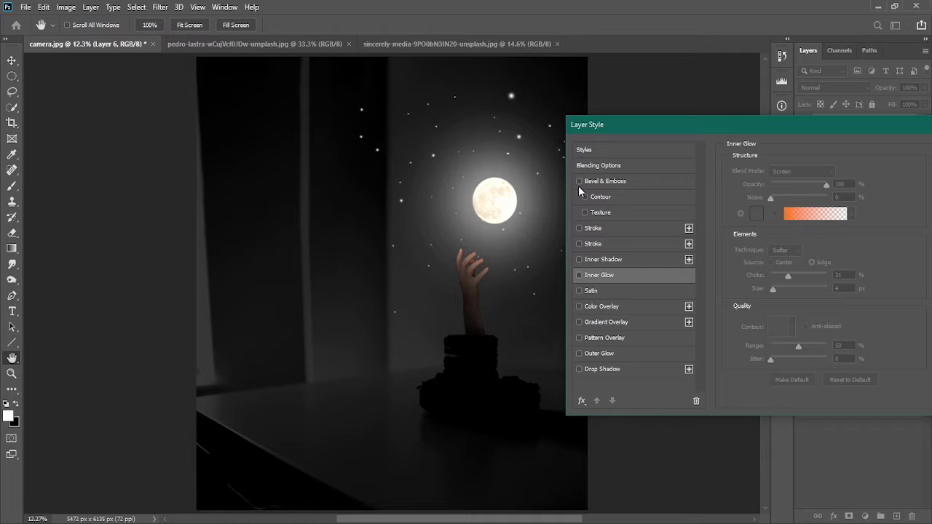
{"action": "left_click", "coordinate": [579, 353]}
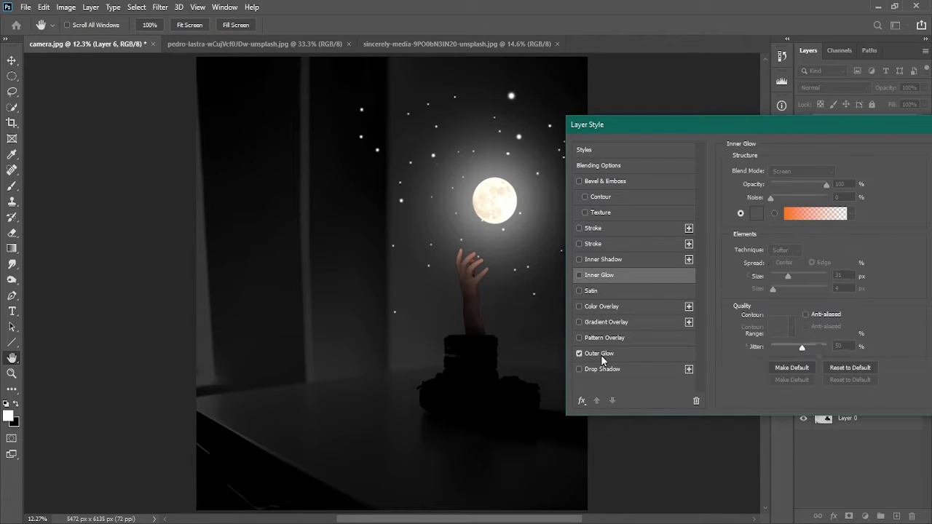
{"action": "left_click", "coordinate": [756, 213]}
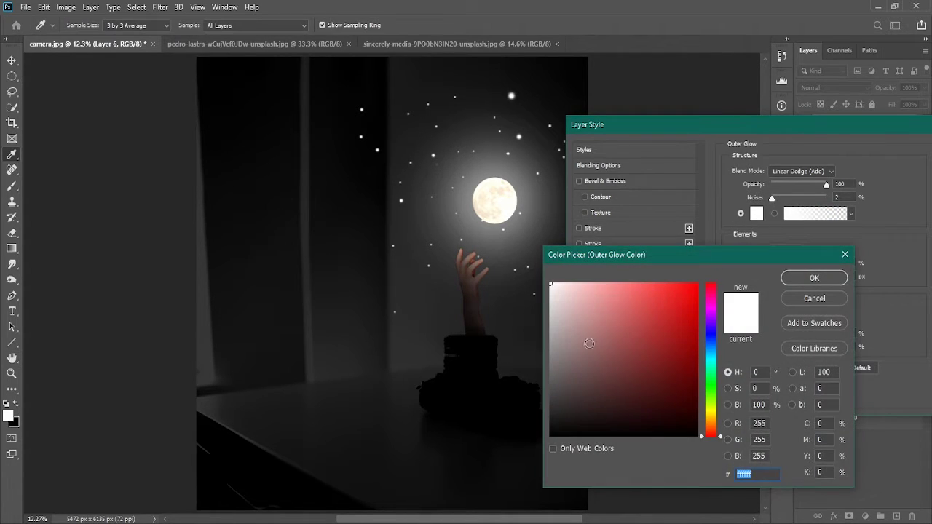
{"action": "left_click", "coordinate": [715, 412]}
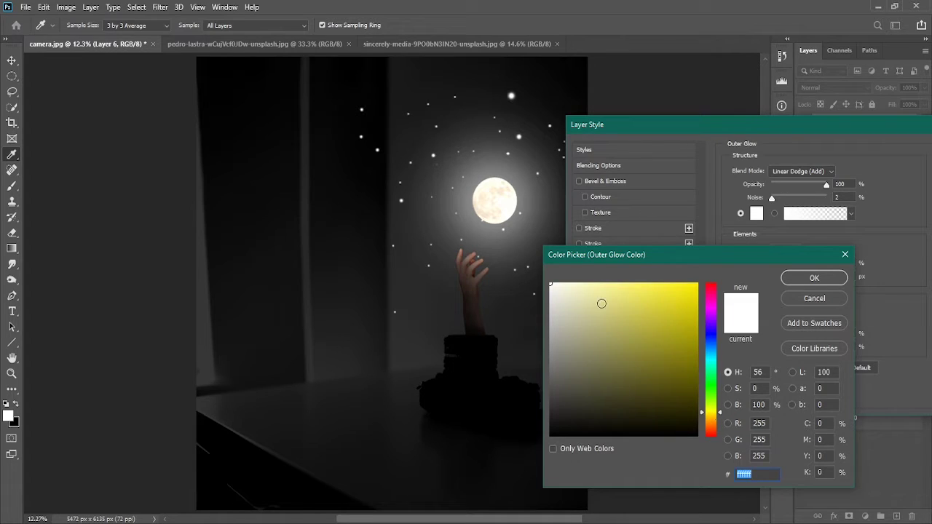
{"action": "left_click", "coordinate": [587, 282]}
{"action": "left_click_drag", "start_coordinate": [587, 281], "coordinate": [565, 270]}
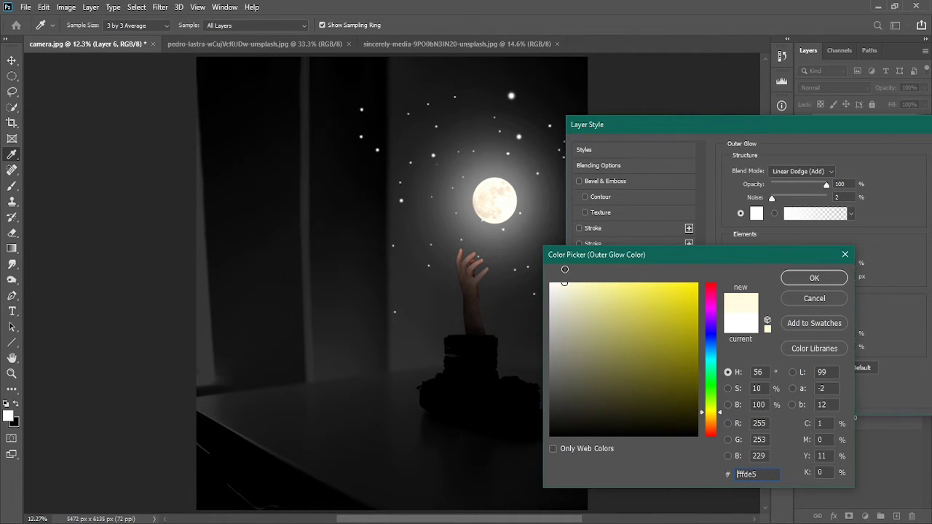
{"action": "left_click", "coordinate": [806, 277]}
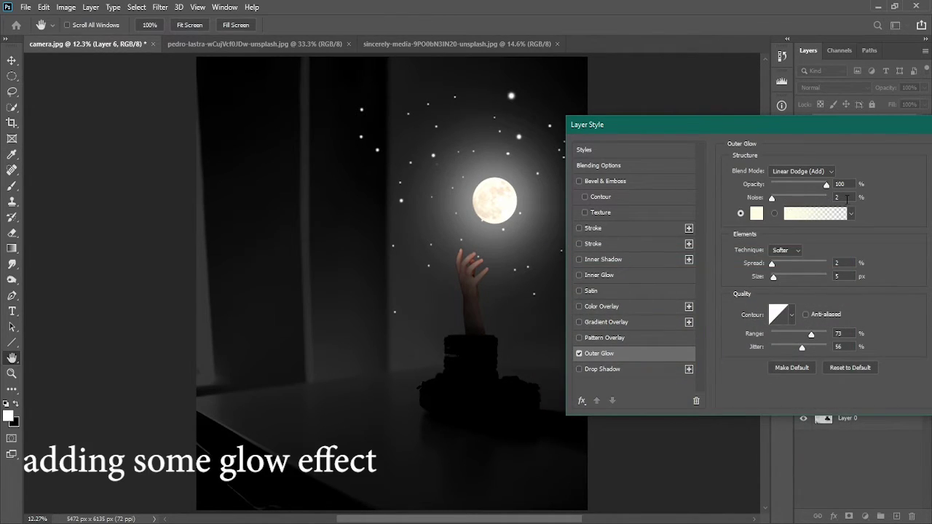
- Tune the Outer Glow's noise, spread and size (3 px) in Linear Dodge mode
{"action": "scroll", "coordinate": [846, 198], "scroll_direction": "up", "scroll_amount": 1}
{"action": "left_click_drag", "start_coordinate": [825, 129], "coordinate": [821, 122]}
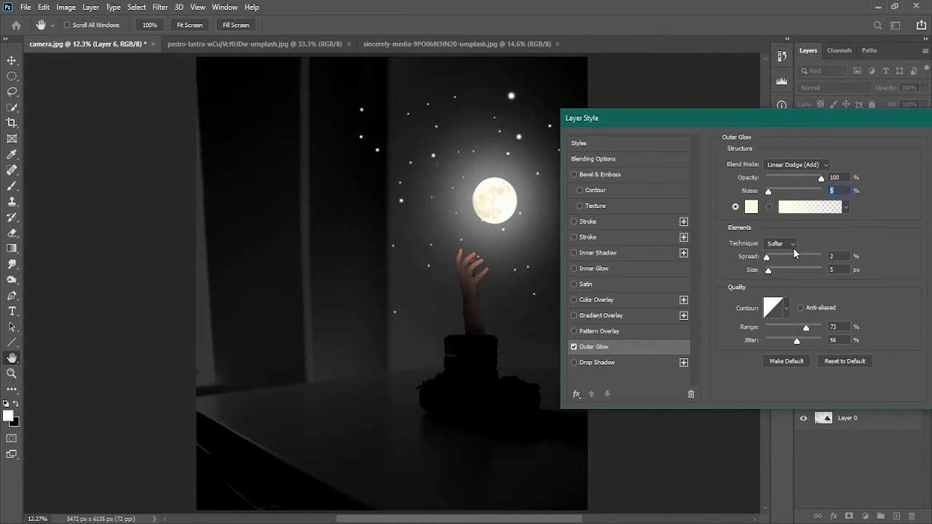
{"action": "double_click", "coordinate": [836, 192]}
{"action": "left_click", "coordinate": [839, 256]}
{"action": "key", "text": "Down"}
{"action": "left_click_drag", "start_coordinate": [779, 121], "coordinate": [709, 103]}
- Apply the outer glow to the stars, then add an empty layer with a soft round brush
{"action": "left_click", "coordinate": [890, 125]}
{"action": "key", "text": "b"}
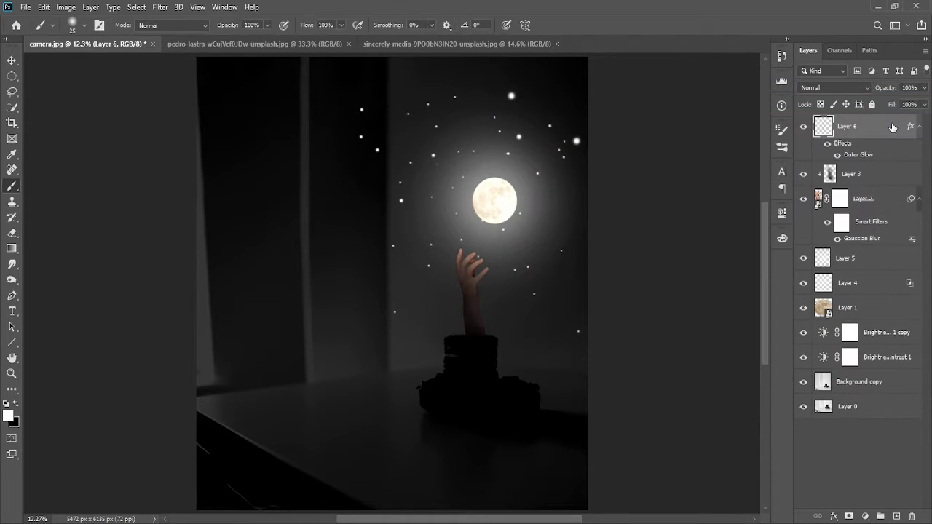
{"action": "scroll", "coordinate": [482, 222], "scroll_direction": "down", "scroll_amount": 1}
{"action": "scroll", "coordinate": [483, 222], "scroll_direction": "down", "scroll_amount": 1}
{"action": "scroll", "coordinate": [483, 224], "scroll_direction": "up", "scroll_amount": 2}
{"action": "left_click", "coordinate": [896, 516]}
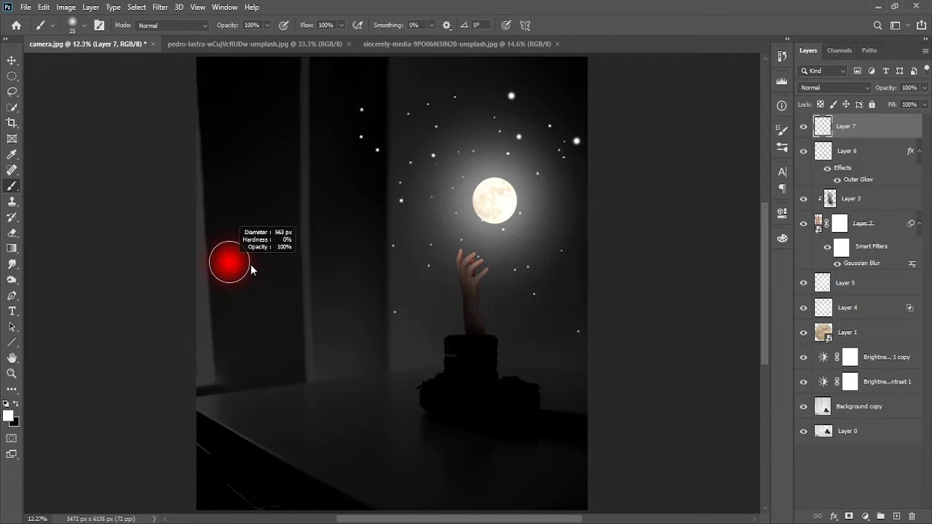
{"action": "right_click", "coordinate": [289, 245]}
{"action": "left_click", "coordinate": [381, 299]}
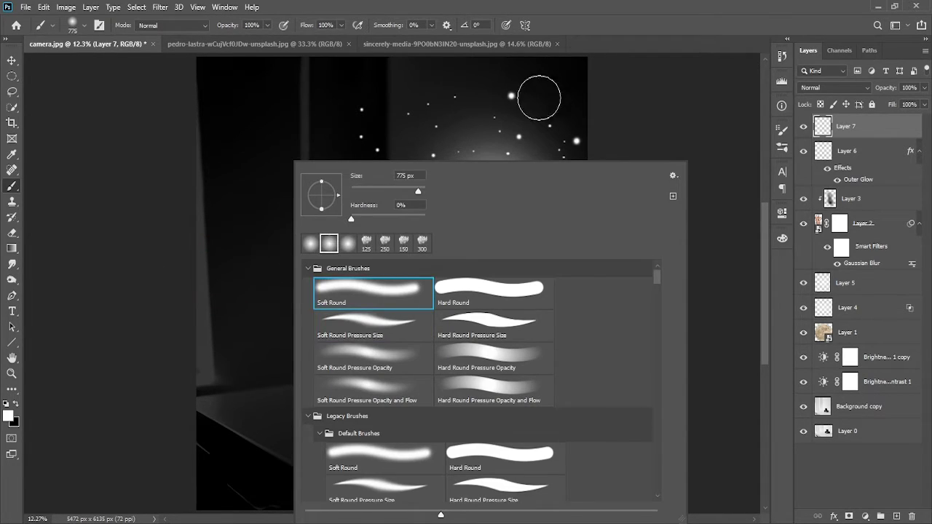
{"action": "key", "text": "Return"}
- Choose a dark purple painting colour and a 1280 px brush at 10% opacity
{"action": "left_click", "coordinate": [12, 417]}
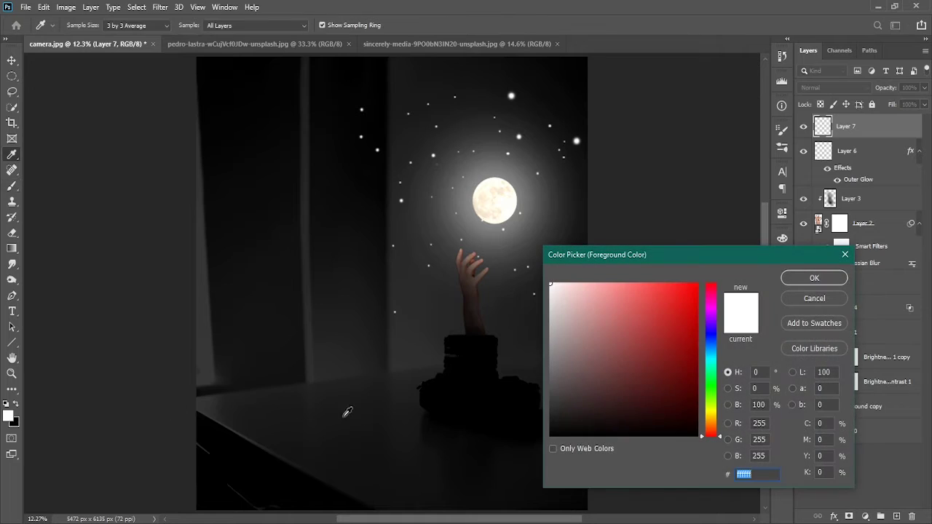
{"action": "left_click", "coordinate": [707, 336]}
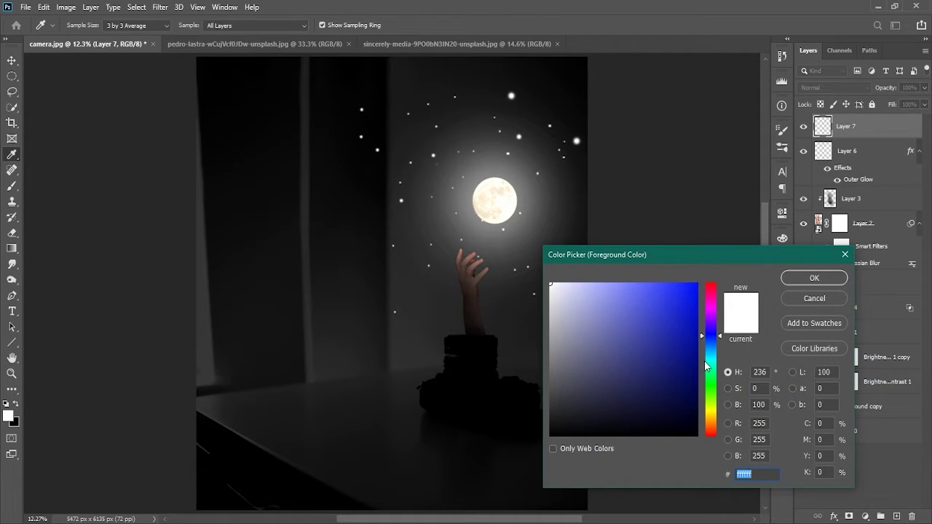
{"action": "left_click_drag", "start_coordinate": [704, 351], "coordinate": [713, 321]}
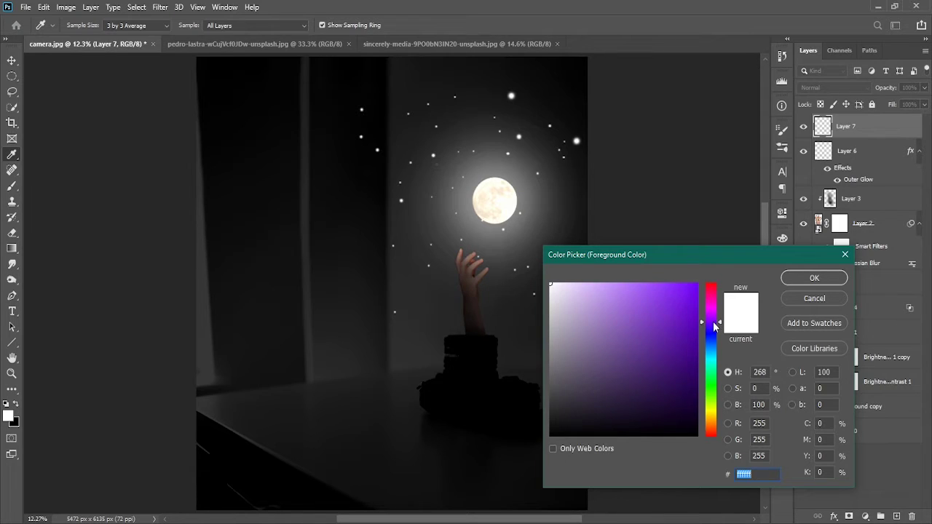
{"action": "left_click", "coordinate": [697, 357]}
{"action": "left_click", "coordinate": [814, 278]}
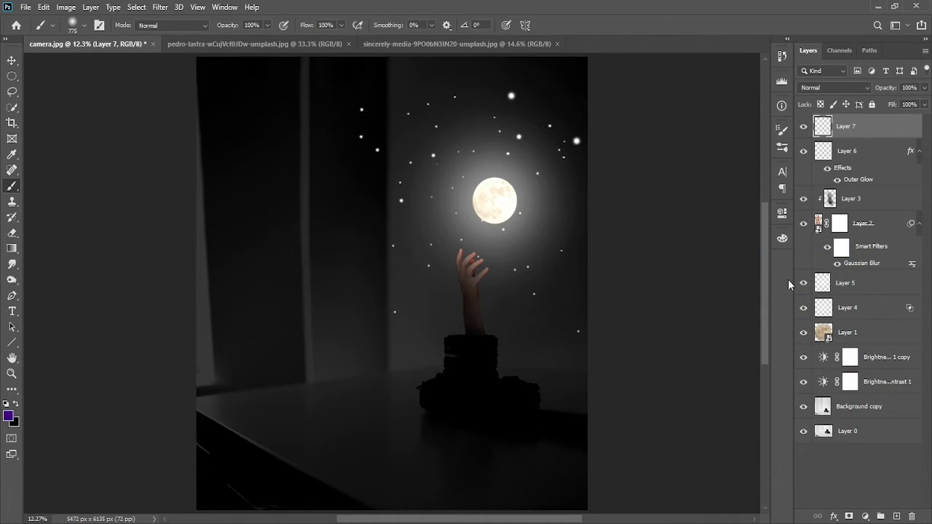
{"action": "key", "text": "bracketright"}
{"action": "key", "text": "bracketright"}
{"action": "key", "text": "bracketright"}
{"action": "key", "text": "1"}
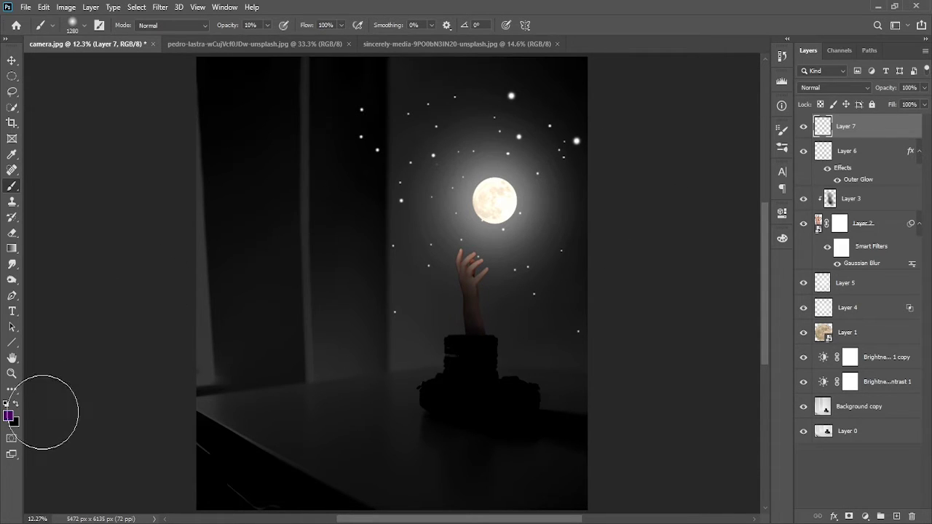
- Change the painting colour to bright purple #b200ff and the brush opacity to 5%
{"action": "left_click", "coordinate": [8, 415]}
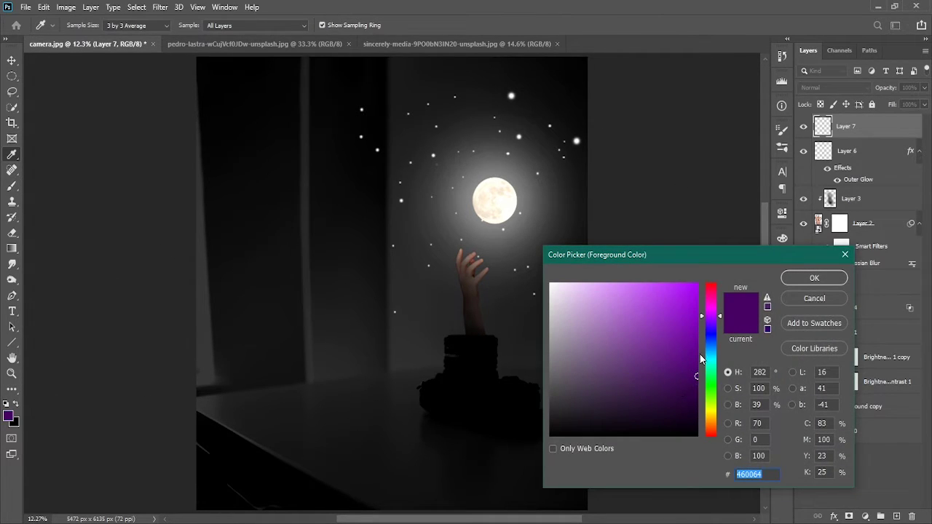
{"action": "left_click", "coordinate": [697, 285]}
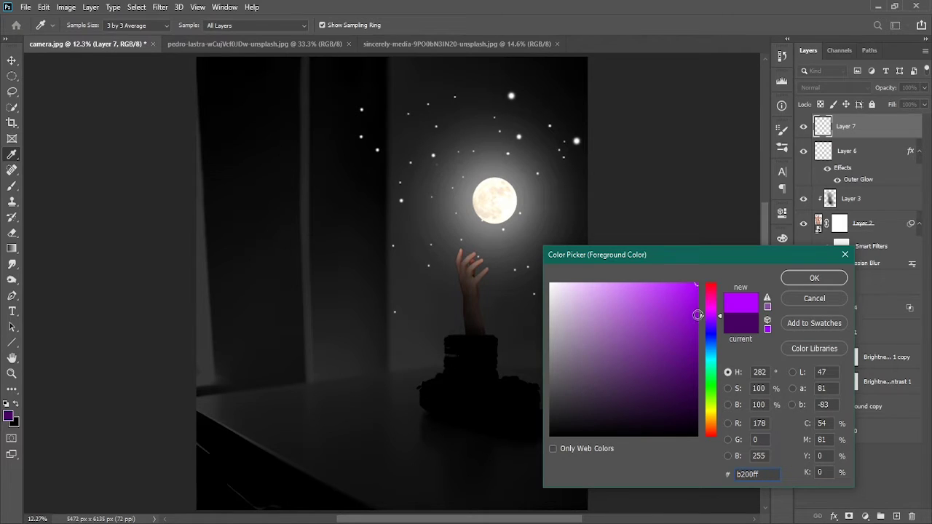
{"action": "left_click", "coordinate": [814, 278]}
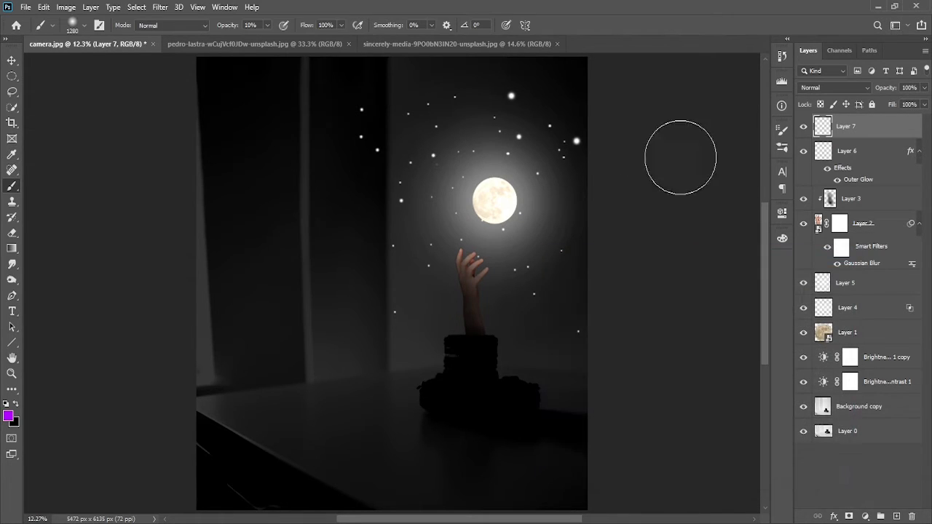
{"action": "left_click", "coordinate": [268, 26]}
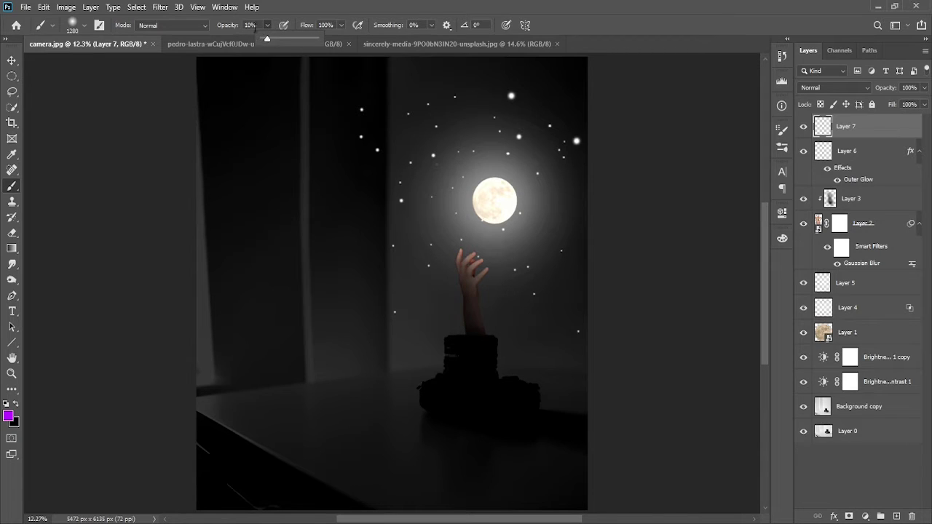
{"action": "left_click", "coordinate": [250, 25]}
{"action": "type", "text": "05"}
{"action": "key", "text": "Return"}
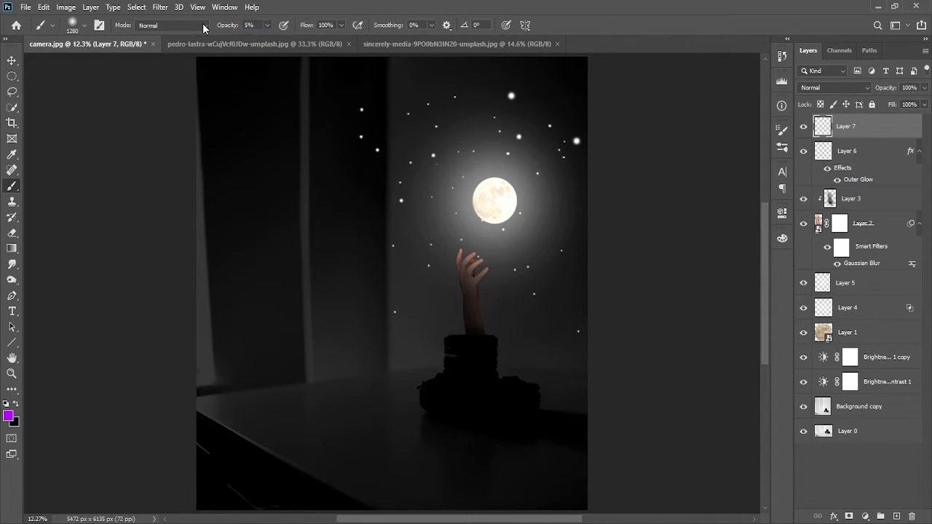
- Tint the moon and upper-left image purple, fade Layer 7 to 45%, and pick dark purple #36004d
{"action": "left_click_drag", "start_coordinate": [617, 233], "coordinate": [673, 287]}
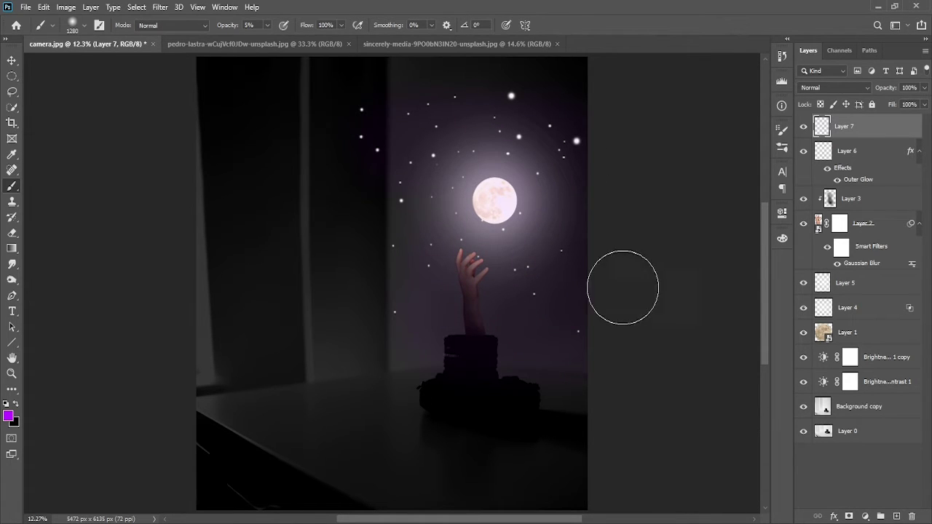
{"action": "mouse_move", "coordinate": [673, 287]}
{"action": "left_mouse_down"}
{"action": "mouse_move", "coordinate": [583, 88]}
{"action": "mouse_move", "coordinate": [430, 177]}
{"action": "mouse_move", "coordinate": [655, 316]}
{"action": "mouse_move", "coordinate": [77, 420]}
{"action": "mouse_move", "coordinate": [317, 510]}
{"action": "mouse_move", "coordinate": [324, 302]}
{"action": "mouse_move", "coordinate": [159, 404]}
{"action": "mouse_move", "coordinate": [182, 354]}
{"action": "left_mouse_up"}
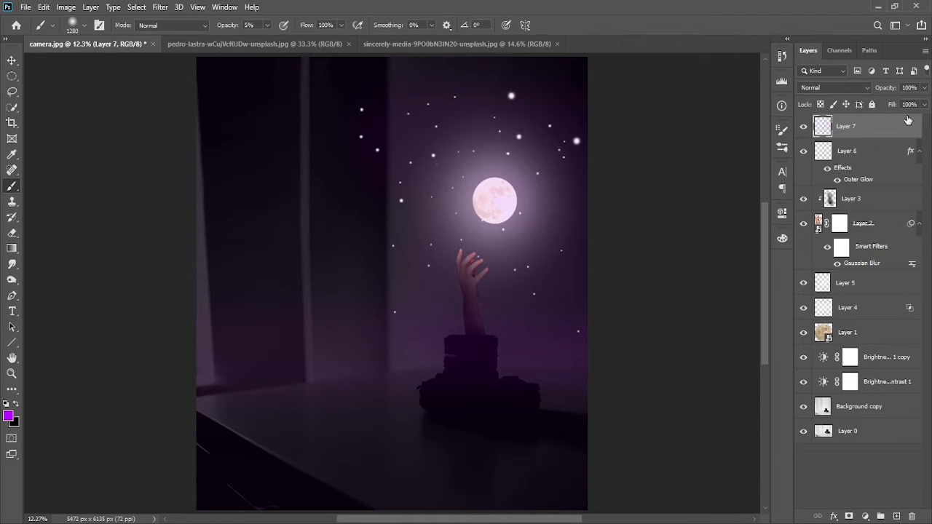
{"action": "left_click", "coordinate": [924, 87]}
{"action": "left_click_drag", "start_coordinate": [922, 101], "coordinate": [887, 107]}
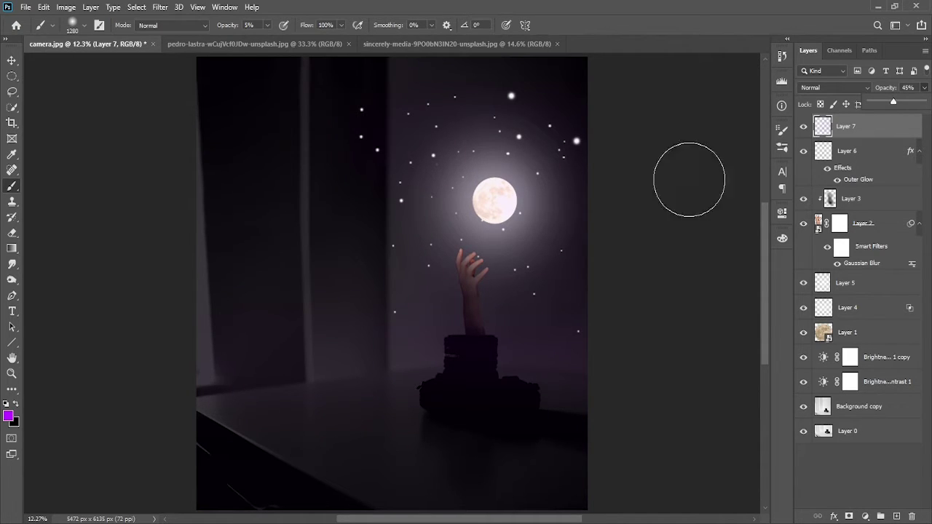
{"action": "left_click", "coordinate": [536, 166]}
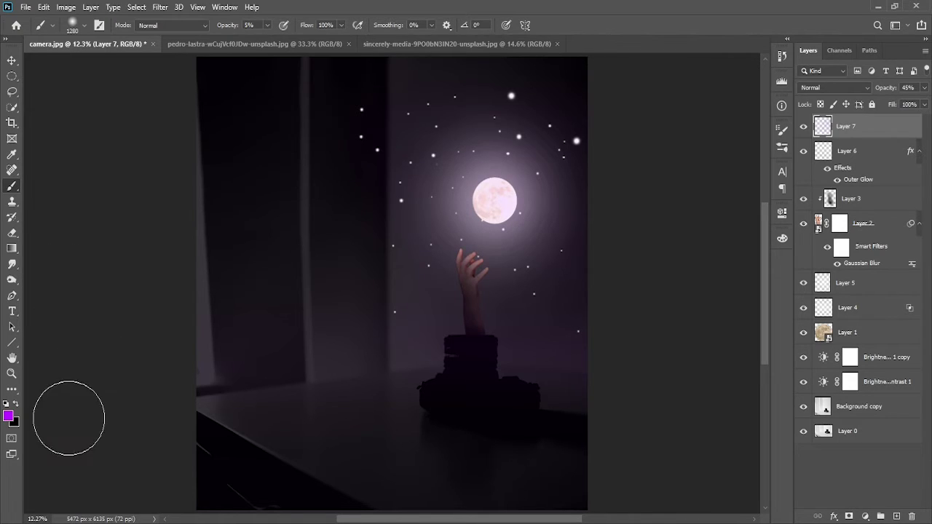
{"action": "left_click", "coordinate": [8, 416]}
{"action": "left_click_drag", "start_coordinate": [660, 386], "coordinate": [717, 391]}
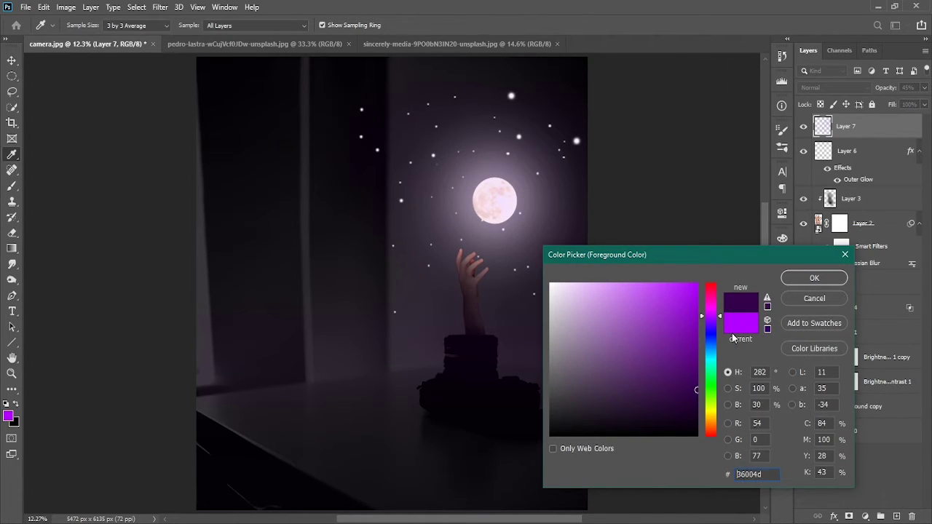
- Confirm the dark purple and paint it along the left and bottom edges on new Layer 8
{"action": "left_click", "coordinate": [814, 278]}
{"action": "left_click", "coordinate": [910, 517]}
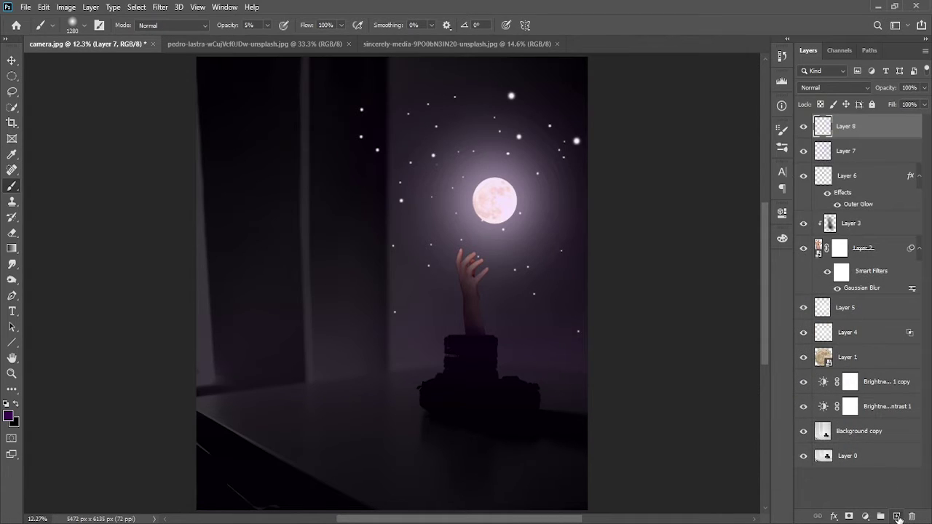
{"action": "scroll", "coordinate": [594, 415], "scroll_direction": "down", "scroll_amount": 1}
{"action": "mouse_move", "coordinate": [398, 483]}
{"action": "left_mouse_down"}
{"action": "mouse_move", "coordinate": [616, 470]}
{"action": "mouse_move", "coordinate": [251, 424]}
{"action": "mouse_move", "coordinate": [249, 100]}
{"action": "mouse_move", "coordinate": [251, 450]}
{"action": "left_mouse_up"}
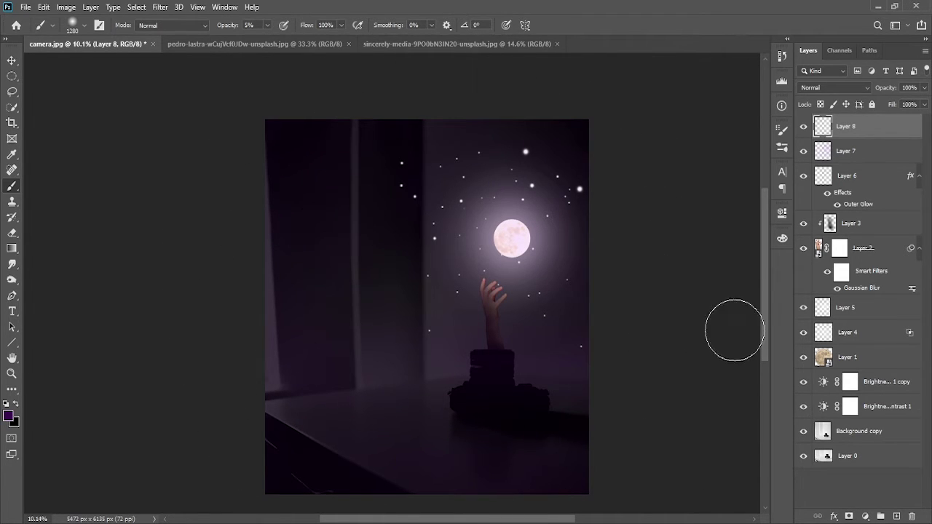
- Lower Layer 8's opacity to 25% and fit the whole image in the window
{"action": "left_click", "coordinate": [926, 88]}
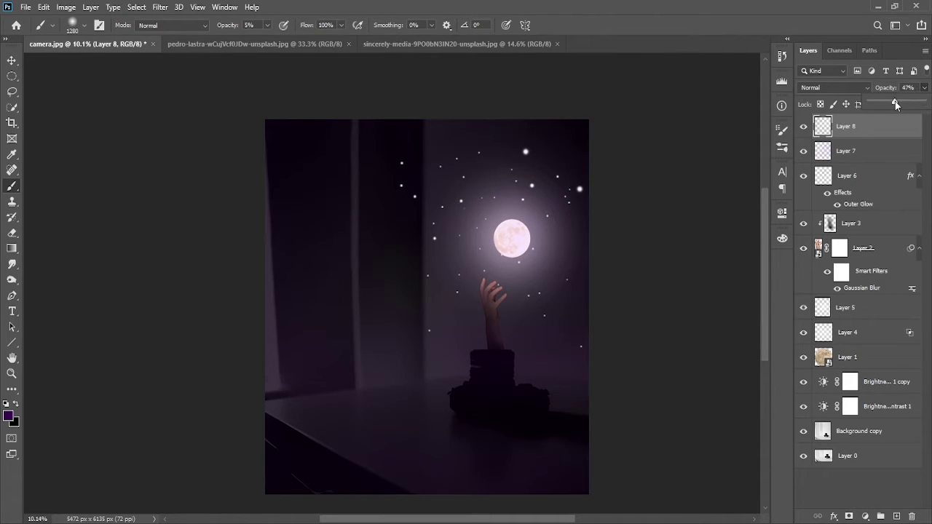
{"action": "left_click_drag", "start_coordinate": [895, 102], "coordinate": [900, 102]}
{"action": "left_click", "coordinate": [415, 364]}
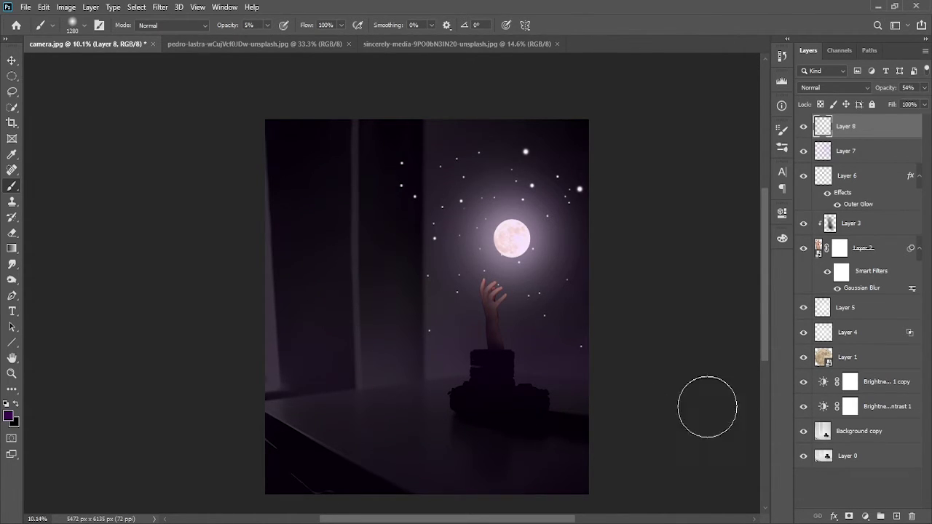
{"action": "left_click", "coordinate": [924, 88]}
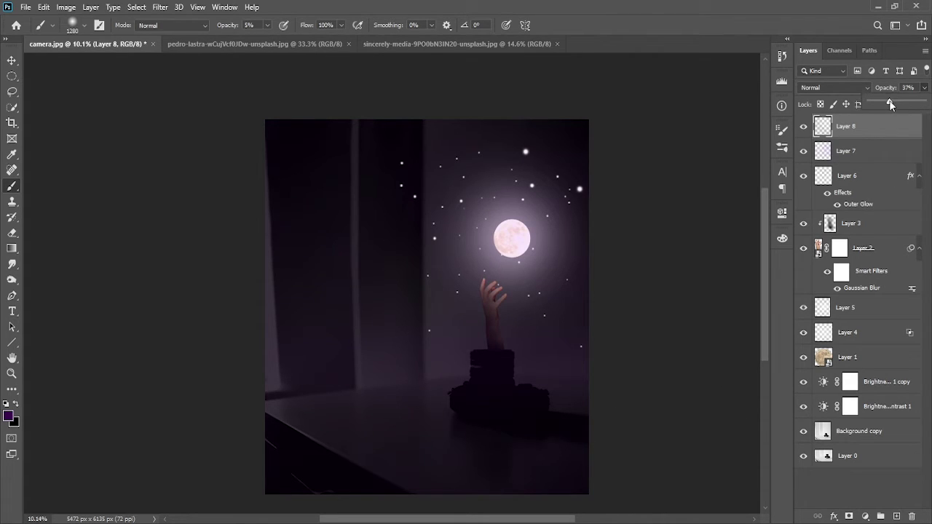
{"action": "left_click_drag", "start_coordinate": [889, 100], "coordinate": [862, 96]}
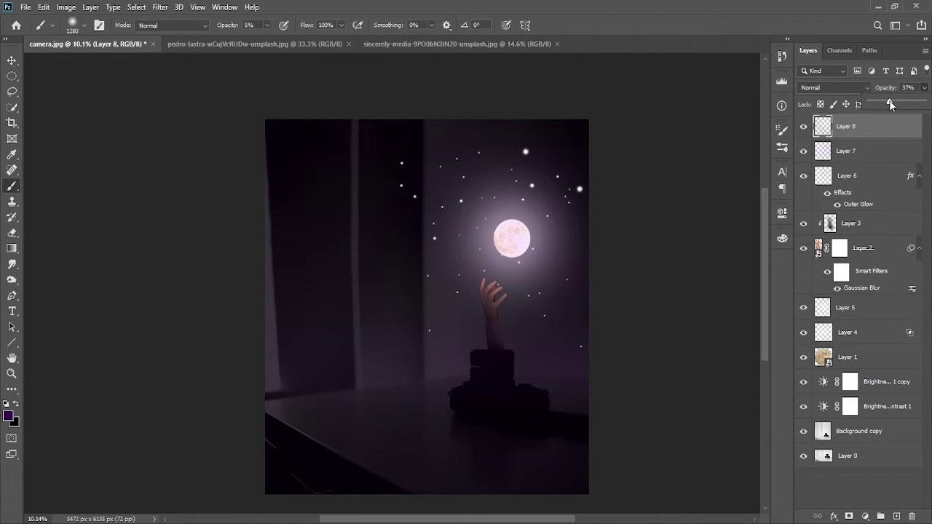
{"action": "left_click", "coordinate": [731, 46]}
{"action": "key", "text": "ctrl+0"}
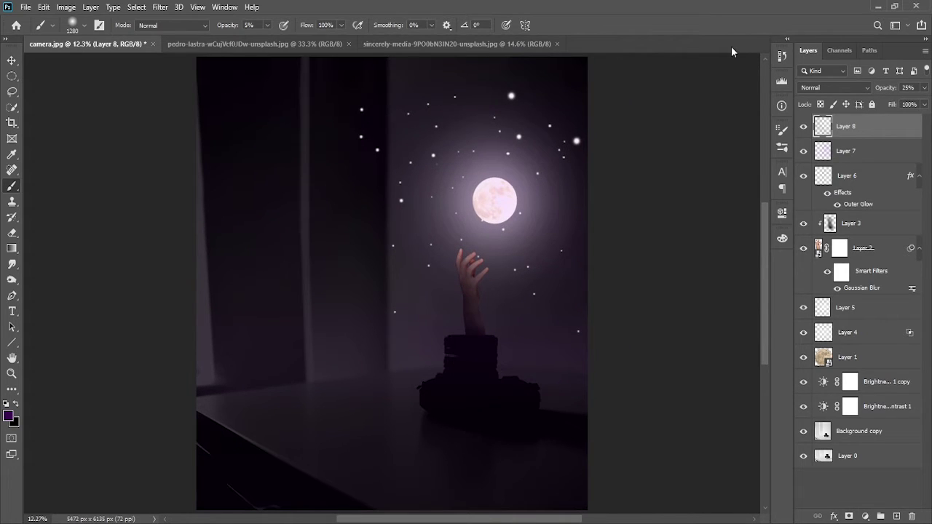
{"action": "scroll", "coordinate": [479, 292], "scroll_direction": "up", "scroll_amount": 1}
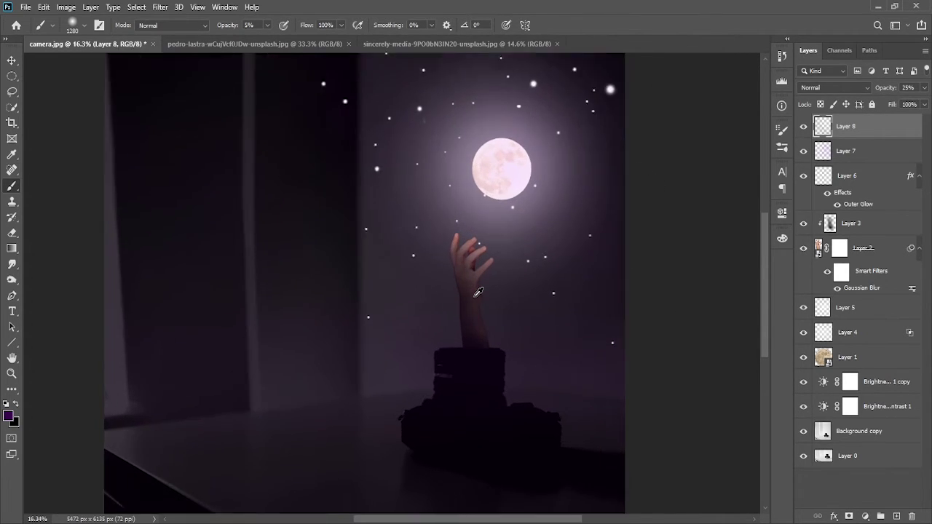
{"action": "scroll", "coordinate": [478, 292], "scroll_direction": "up", "scroll_amount": 2}
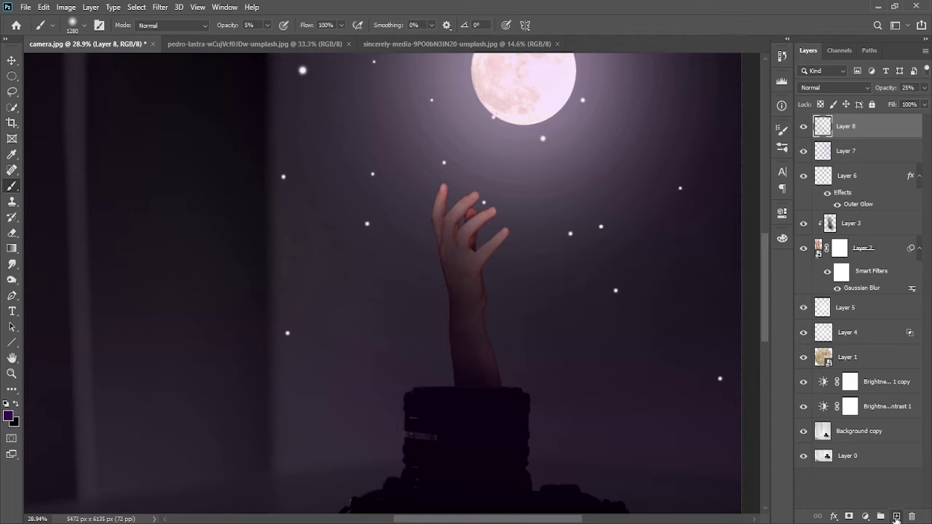
- Create Layer 9 for highlights and give it Linear Dodge (Add) blending
{"action": "left_click", "coordinate": [897, 516]}
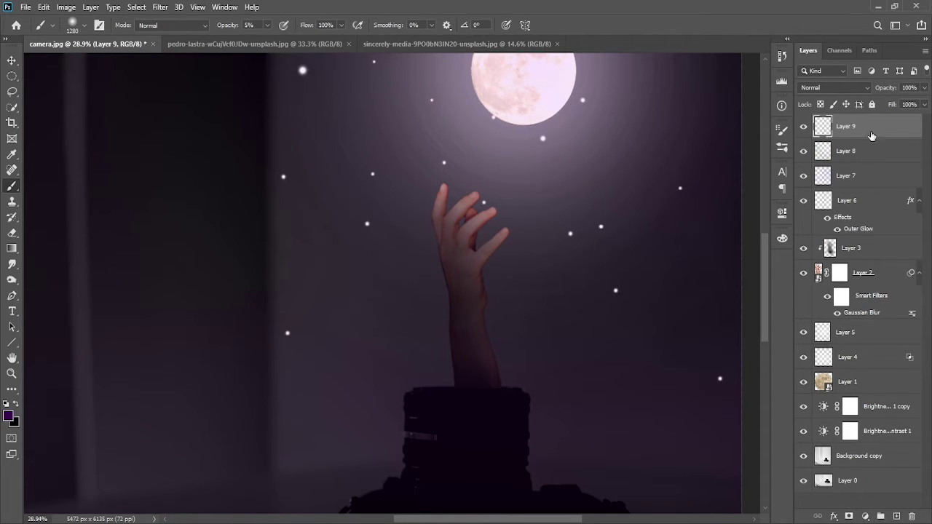
{"action": "left_click", "coordinate": [857, 86]}
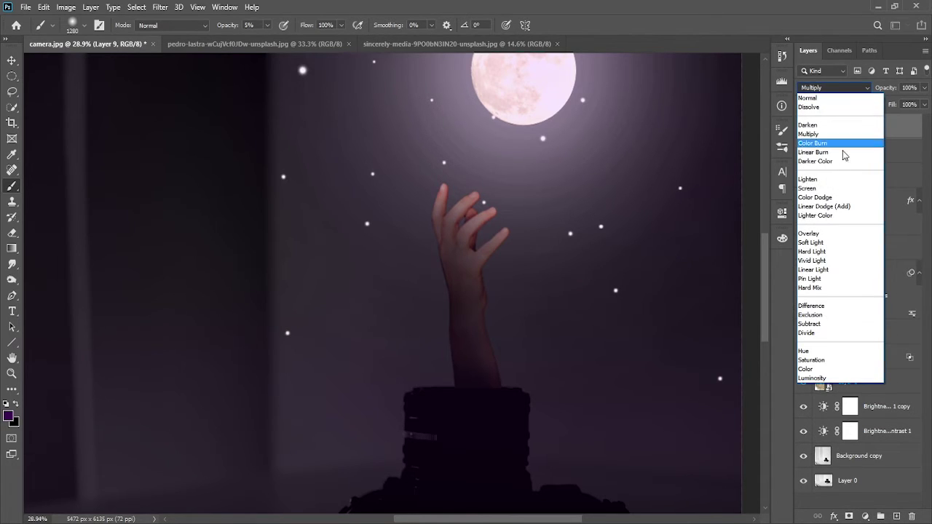
{"action": "left_click", "coordinate": [822, 207]}
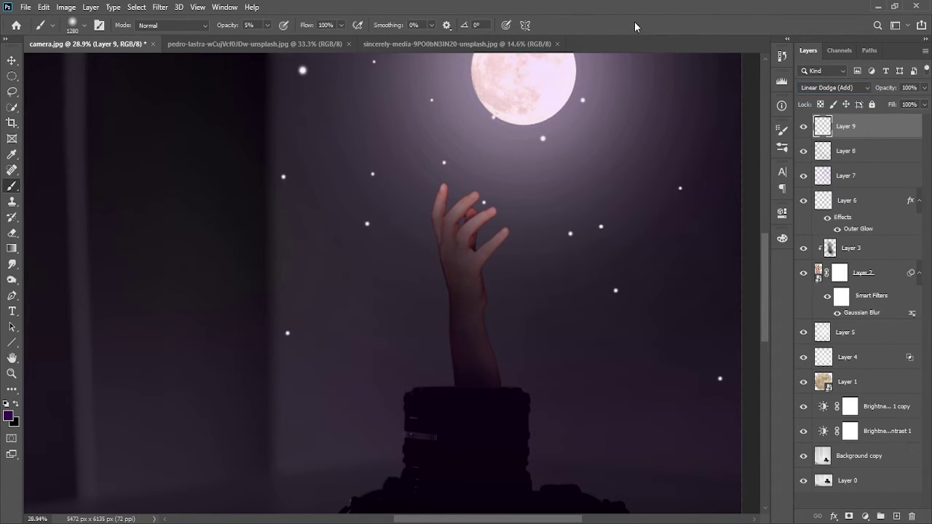
- With a small white brush, highlight the fingertip and brighten along the fingers
{"action": "key", "text": "bracketleft"}
{"action": "key", "text": "bracketleft"}
{"action": "key", "text": "bracketleft"}
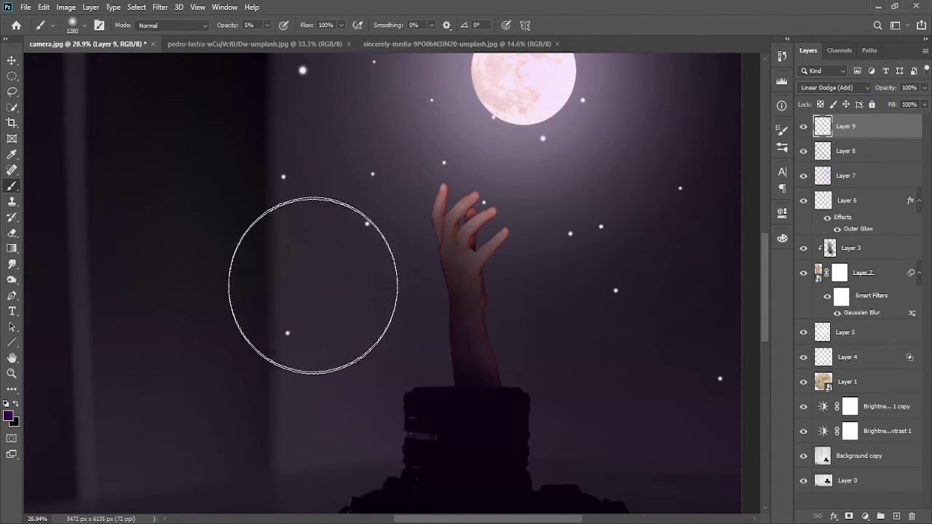
{"action": "key", "text": "bracketleft"}
{"action": "key", "text": "bracketleft"}
{"action": "key", "text": "bracketleft"}
{"action": "key", "text": "bracketleft"}
{"action": "key", "text": "bracketleft"}
{"action": "key", "text": "bracketleft"}
{"action": "key", "text": "bracketleft"}
{"action": "key", "text": "bracketleft"}
{"action": "key", "text": "bracketleft"}
{"action": "key", "text": "bracketleft"}
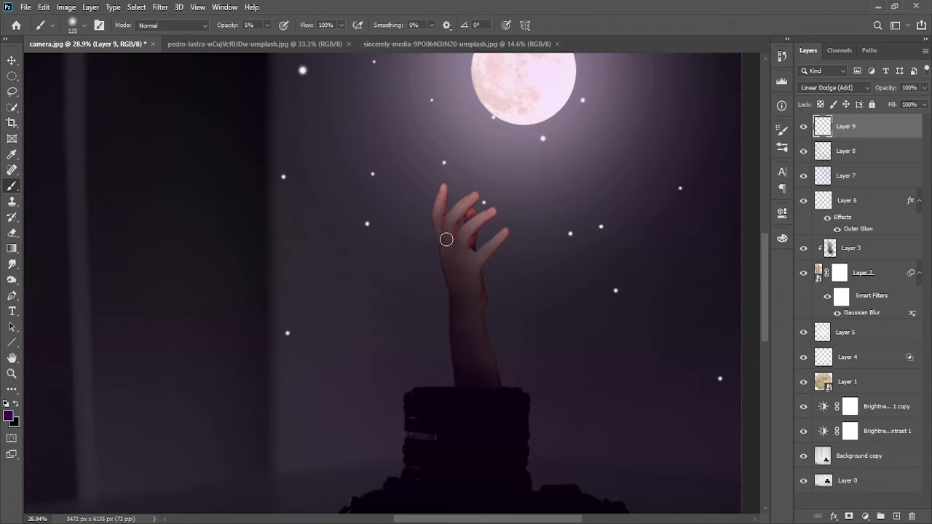
{"action": "key", "text": "bracketleft"}
{"action": "key", "text": "bracketleft"}
{"action": "key", "text": "bracketleft"}
{"action": "left_click_drag", "start_coordinate": [443, 196], "coordinate": [440, 206]}
{"action": "key", "text": "d"}
{"action": "key", "text": "x"}
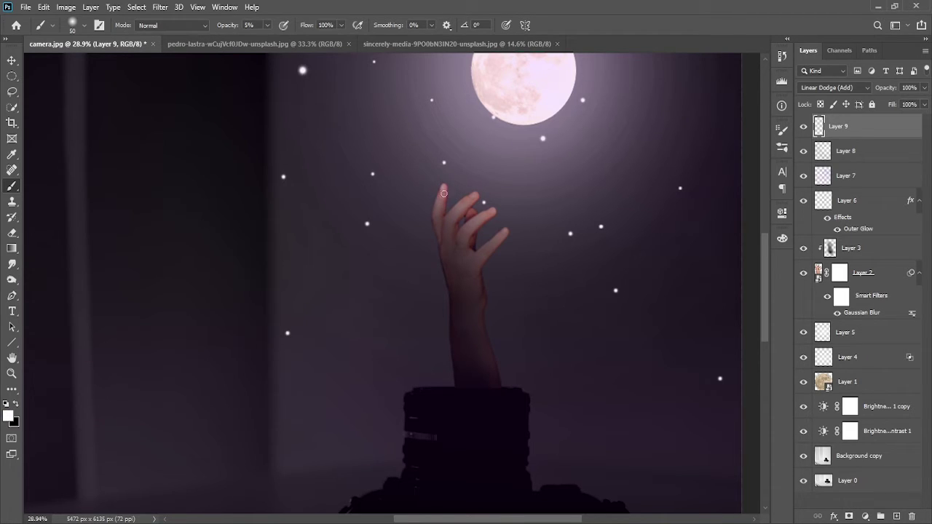
{"action": "left_click_drag", "start_coordinate": [443, 186], "coordinate": [445, 188]}
{"action": "mouse_move", "coordinate": [447, 215]}
{"action": "left_mouse_down"}
{"action": "mouse_move", "coordinate": [455, 210]}
{"action": "mouse_move", "coordinate": [446, 230]}
{"action": "left_mouse_up"}
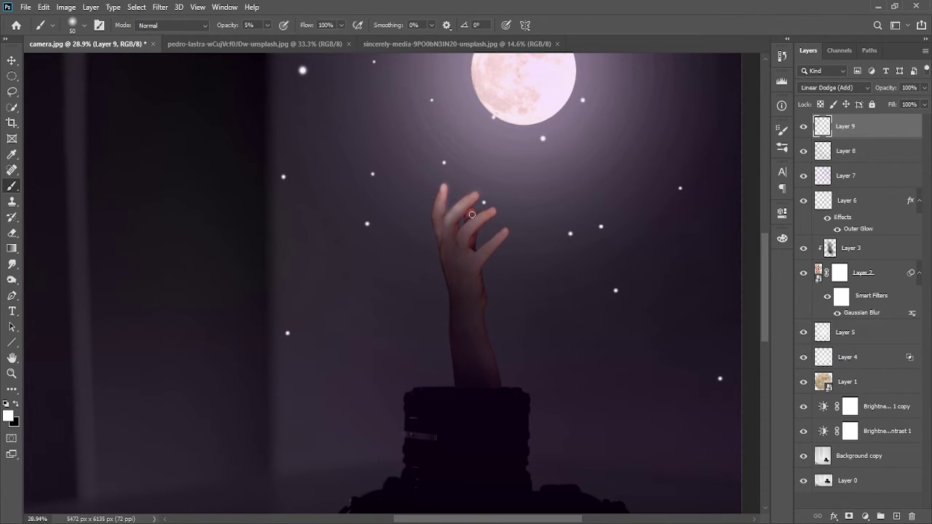
{"action": "scroll", "coordinate": [482, 250], "scroll_direction": "up", "scroll_amount": 3}
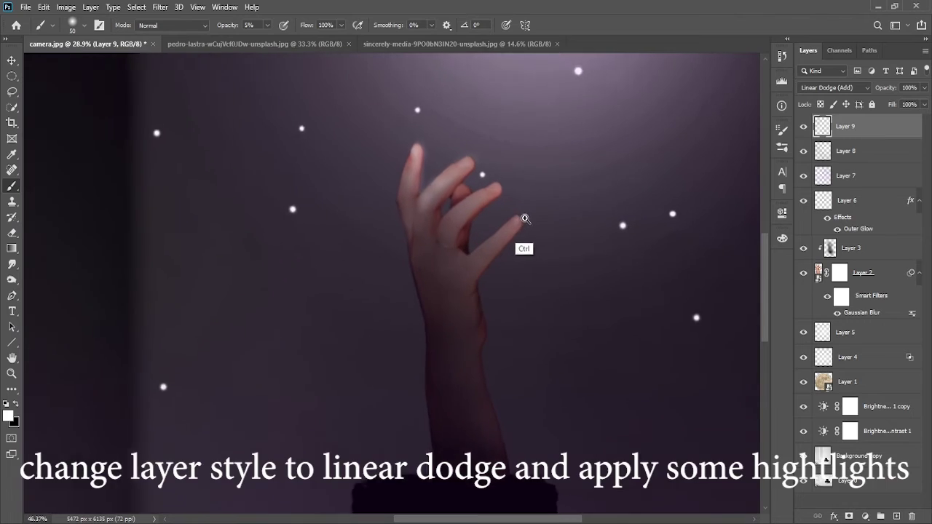
{"action": "mouse_move", "coordinate": [497, 174]}
{"action": "left_mouse_down"}
{"action": "mouse_move", "coordinate": [446, 211]}
{"action": "mouse_move", "coordinate": [435, 242]}
{"action": "left_mouse_up"}
{"action": "mouse_move", "coordinate": [430, 178]}
{"action": "left_mouse_down"}
{"action": "mouse_move", "coordinate": [388, 168]}
{"action": "mouse_move", "coordinate": [390, 198]}
{"action": "left_mouse_up"}
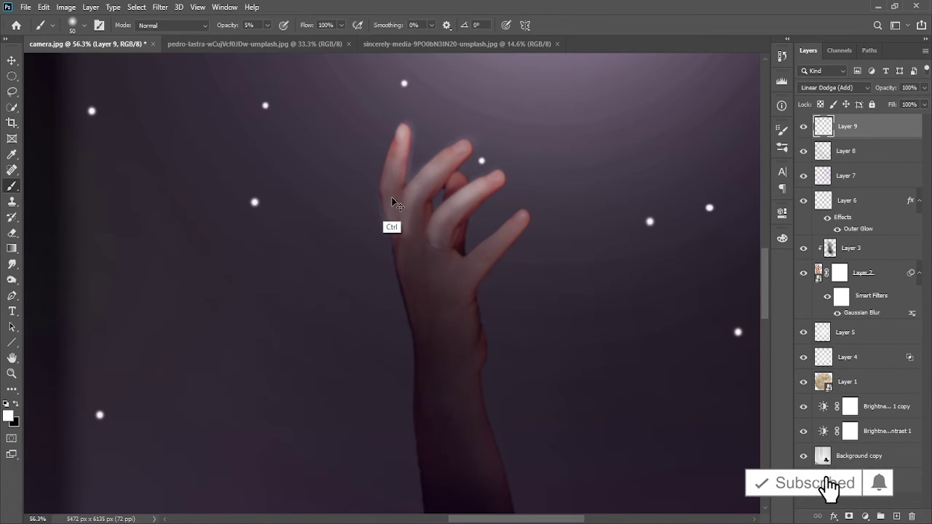
- Highlight the leftmost finger's edge, the back of the hand, and the lens's top edge
{"action": "key", "text": "bracketleft"}
{"action": "key", "text": "bracketleft"}
{"action": "key", "text": "bracketleft"}
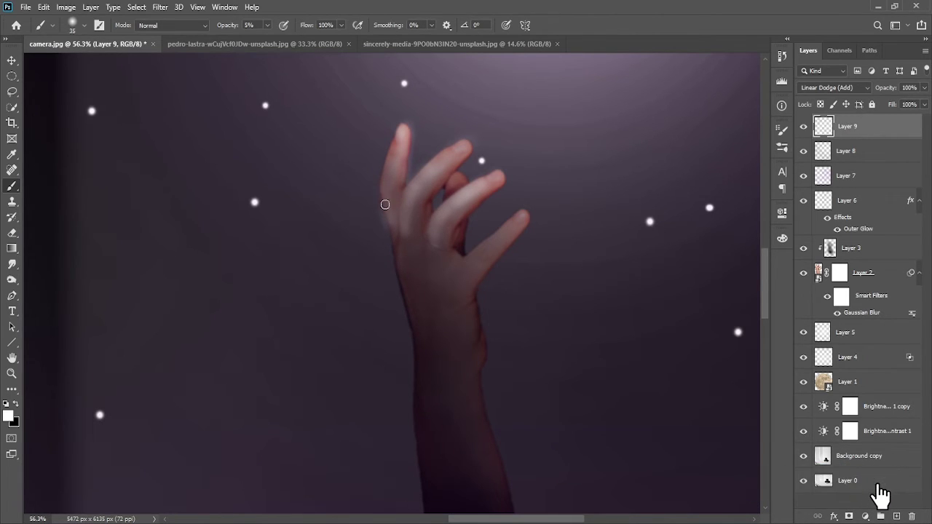
{"action": "left_click_drag", "start_coordinate": [386, 177], "coordinate": [384, 197]}
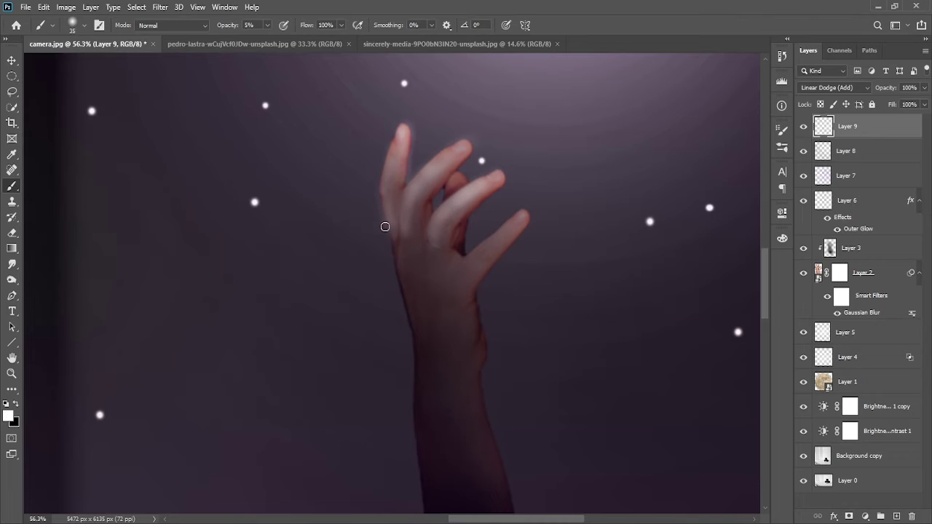
{"action": "left_click_drag", "start_coordinate": [454, 212], "coordinate": [441, 168]}
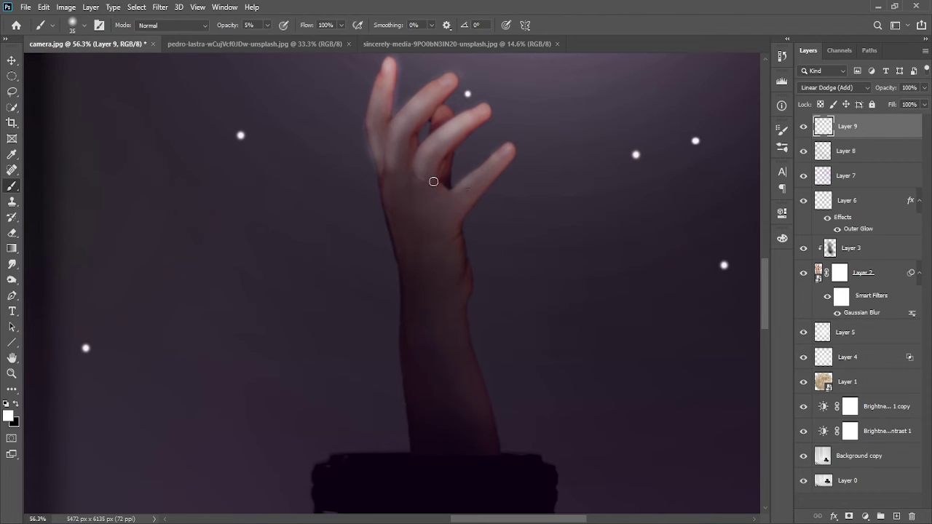
{"action": "mouse_move", "coordinate": [433, 181]}
{"action": "left_mouse_down"}
{"action": "mouse_move", "coordinate": [456, 191]}
{"action": "mouse_move", "coordinate": [426, 179]}
{"action": "left_mouse_up"}
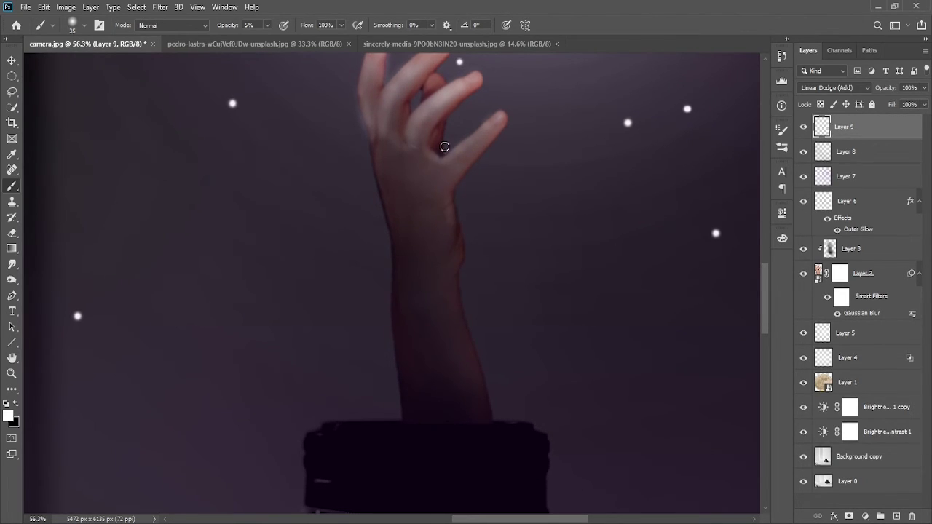
{"action": "mouse_move", "coordinate": [431, 135]}
{"action": "left_mouse_down"}
{"action": "mouse_move", "coordinate": [432, 174]}
{"action": "mouse_move", "coordinate": [433, 162]}
{"action": "left_mouse_up"}
{"action": "mouse_move", "coordinate": [410, 216]}
{"action": "left_mouse_down"}
{"action": "mouse_move", "coordinate": [422, 139]}
{"action": "mouse_move", "coordinate": [416, 83]}
{"action": "left_mouse_up"}
{"action": "mouse_move", "coordinate": [318, 208]}
{"action": "left_mouse_down"}
{"action": "mouse_move", "coordinate": [396, 218]}
{"action": "mouse_move", "coordinate": [385, 211]}
{"action": "mouse_move", "coordinate": [510, 211]}
{"action": "mouse_move", "coordinate": [487, 208]}
{"action": "left_mouse_up"}
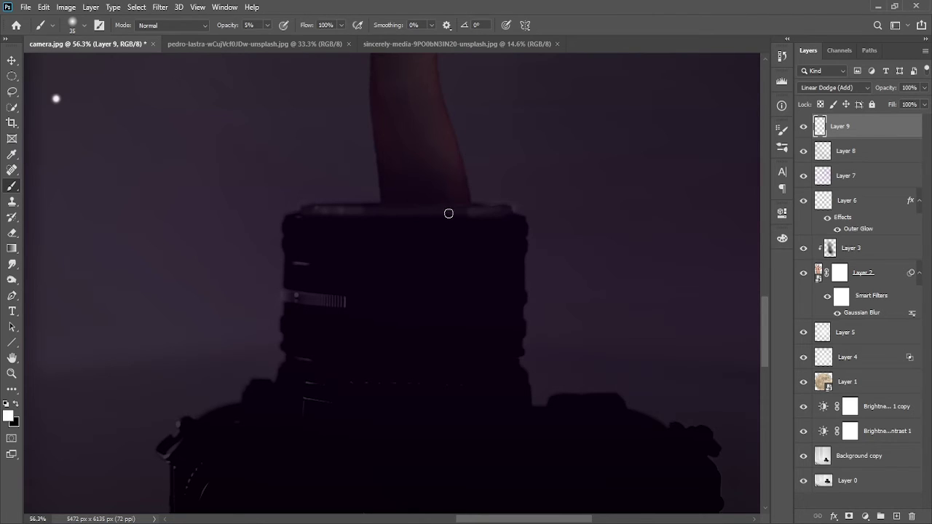
- Brighten the lens's top rim, focus ring and upper section, undoing the final camera-edge stroke
{"action": "left_click_drag", "start_coordinate": [473, 213], "coordinate": [308, 210]}
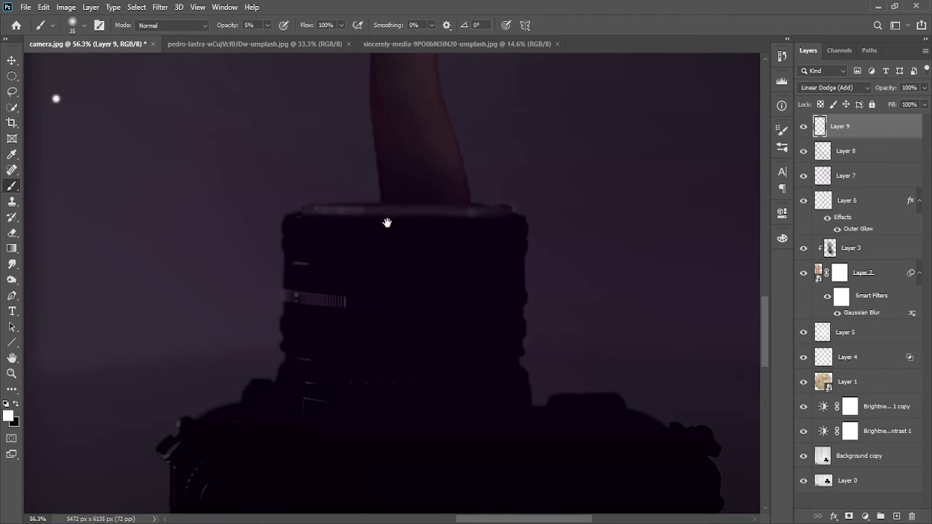
{"action": "scroll", "coordinate": [379, 230], "scroll_direction": "down", "scroll_amount": 2}
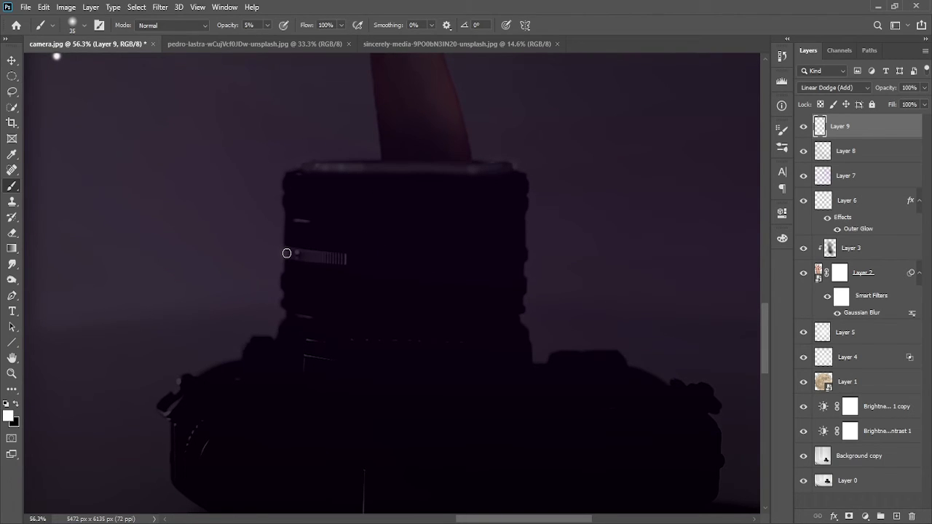
{"action": "left_click_drag", "start_coordinate": [287, 253], "coordinate": [344, 260]}
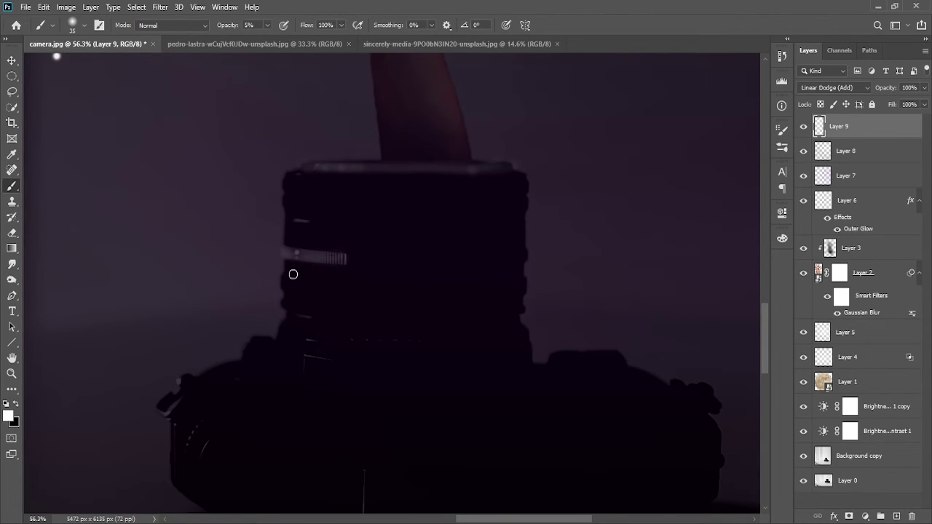
{"action": "left_click_drag", "start_coordinate": [294, 221], "coordinate": [310, 220]}
{"action": "left_click_drag", "start_coordinate": [328, 254], "coordinate": [317, 208]}
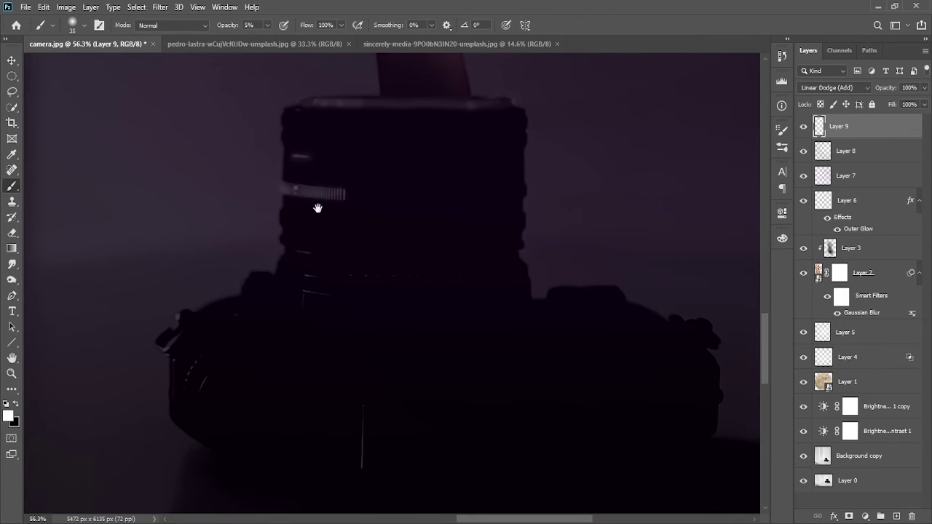
{"action": "left_click_drag", "start_coordinate": [311, 293], "coordinate": [345, 290]}
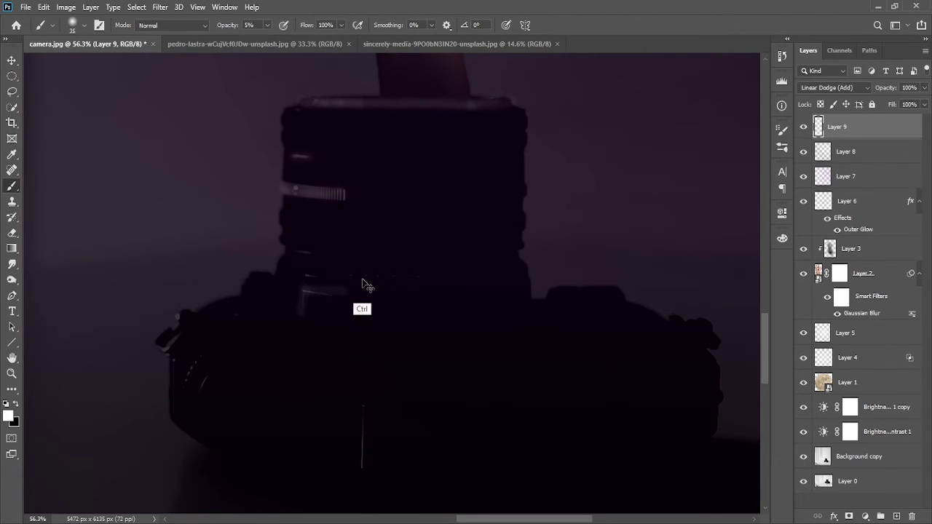
{"action": "key", "text": "ctrl+z"}
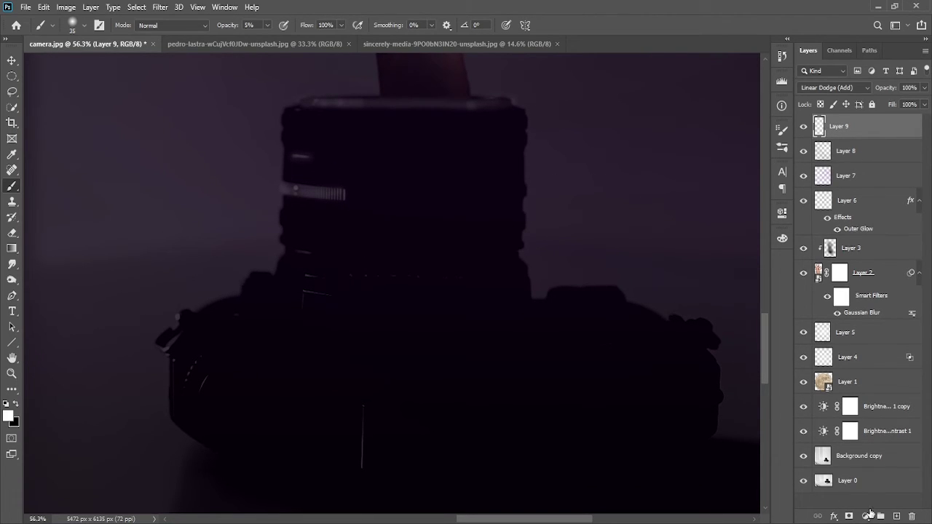
- Add Layer 10 and set its blending to Overlay after briefly trying Soft Light
{"action": "left_click", "coordinate": [897, 516]}
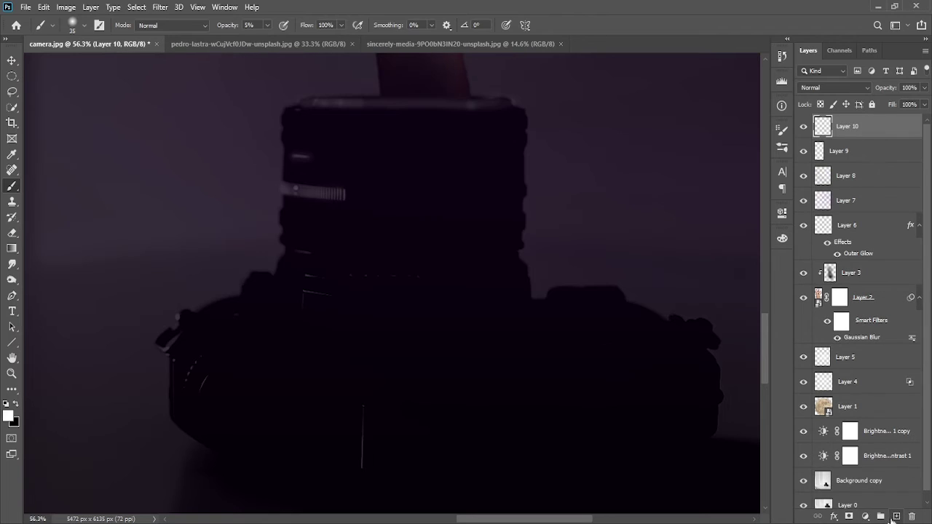
{"action": "left_click", "coordinate": [848, 88]}
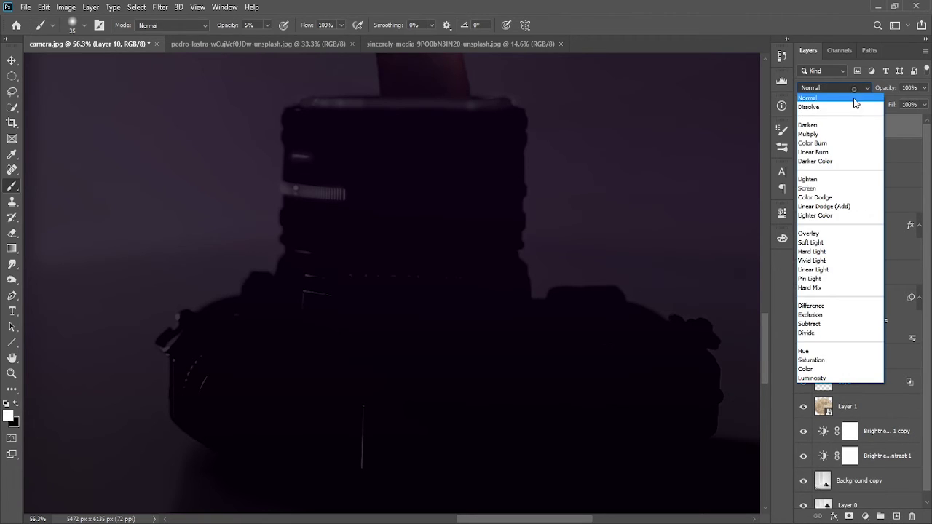
{"action": "left_click", "coordinate": [812, 242]}
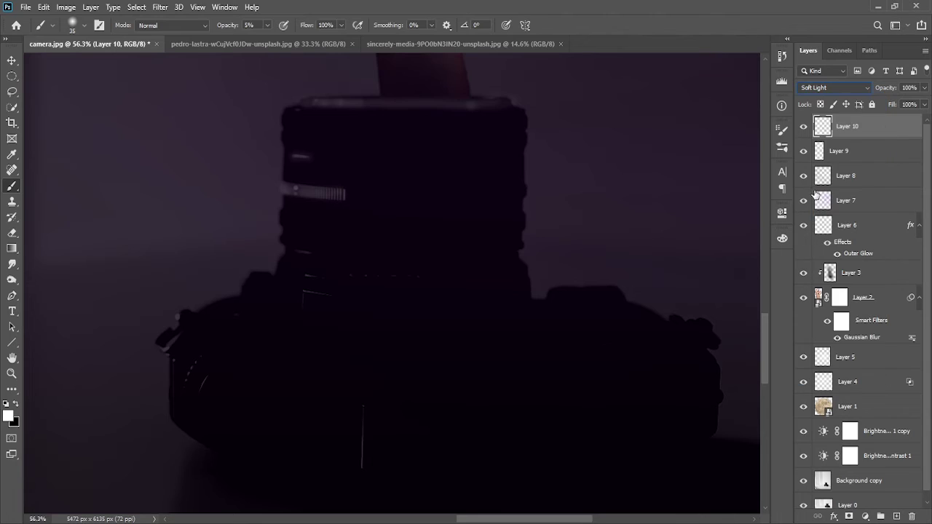
{"action": "left_click_drag", "start_coordinate": [237, 312], "coordinate": [314, 277]}
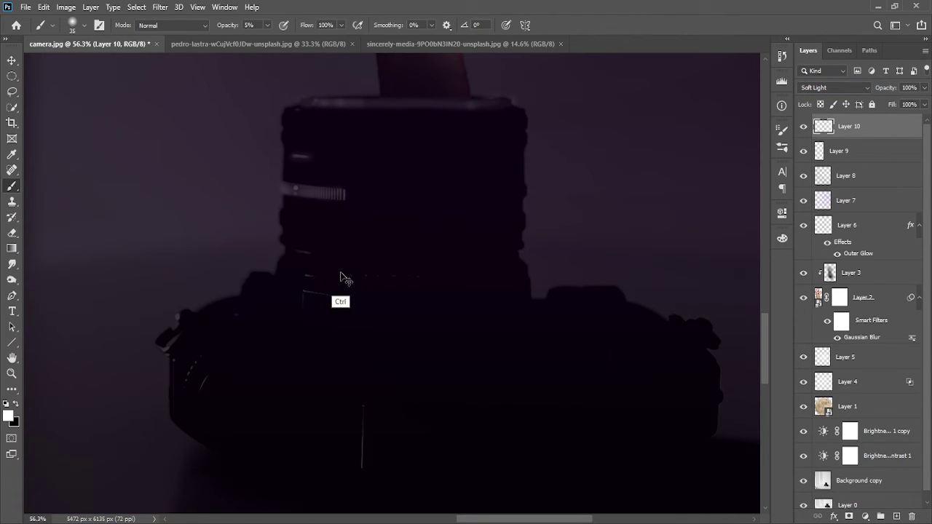
{"action": "left_click", "coordinate": [837, 87]}
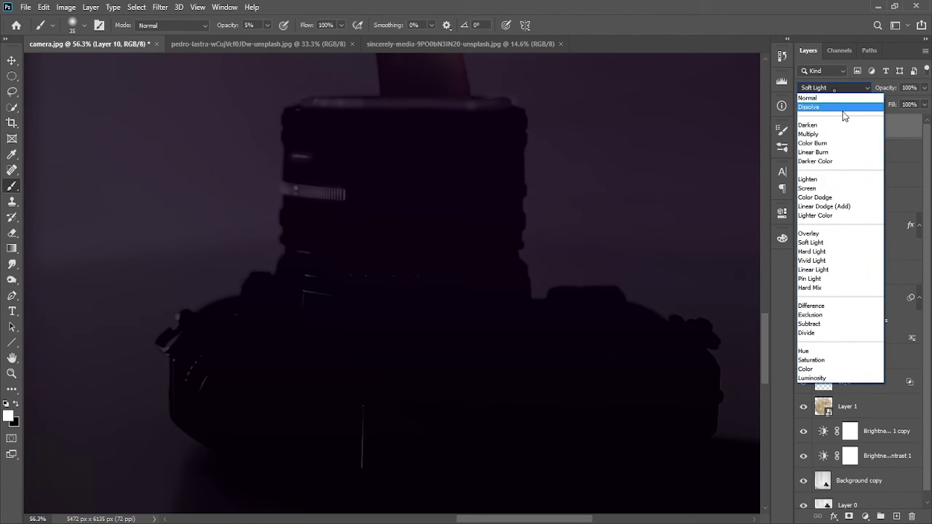
{"action": "left_click", "coordinate": [816, 233]}
- Softly paint white over the camera body and its left edge, then fit the image on screen
{"action": "mouse_move", "coordinate": [300, 271]}
{"action": "left_mouse_down"}
{"action": "mouse_move", "coordinate": [318, 295]}
{"action": "mouse_move", "coordinate": [319, 288]}
{"action": "left_mouse_up"}
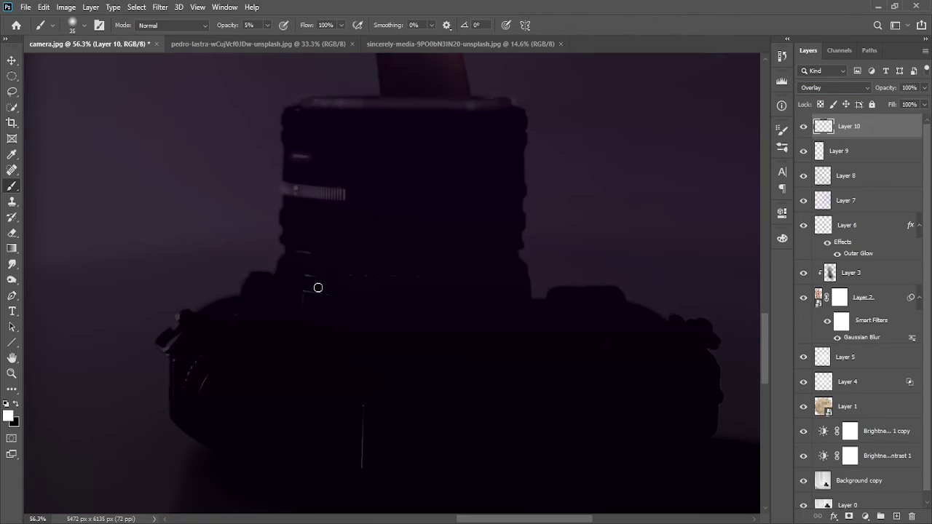
{"action": "mouse_move", "coordinate": [234, 250]}
{"action": "left_mouse_down"}
{"action": "mouse_move", "coordinate": [312, 301]}
{"action": "mouse_move", "coordinate": [316, 270]}
{"action": "left_mouse_up"}
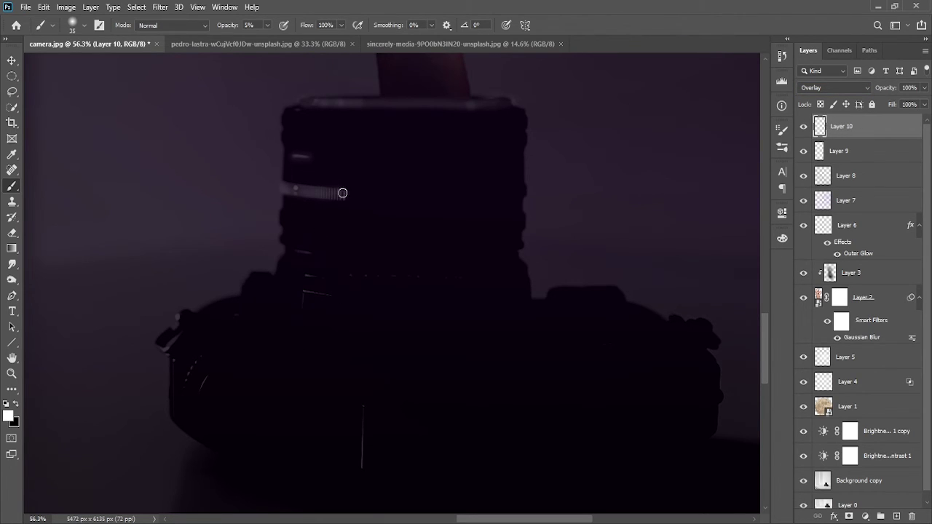
{"action": "left_click_drag", "start_coordinate": [342, 194], "coordinate": [332, 190]}
{"action": "left_click_drag", "start_coordinate": [241, 318], "coordinate": [235, 243]}
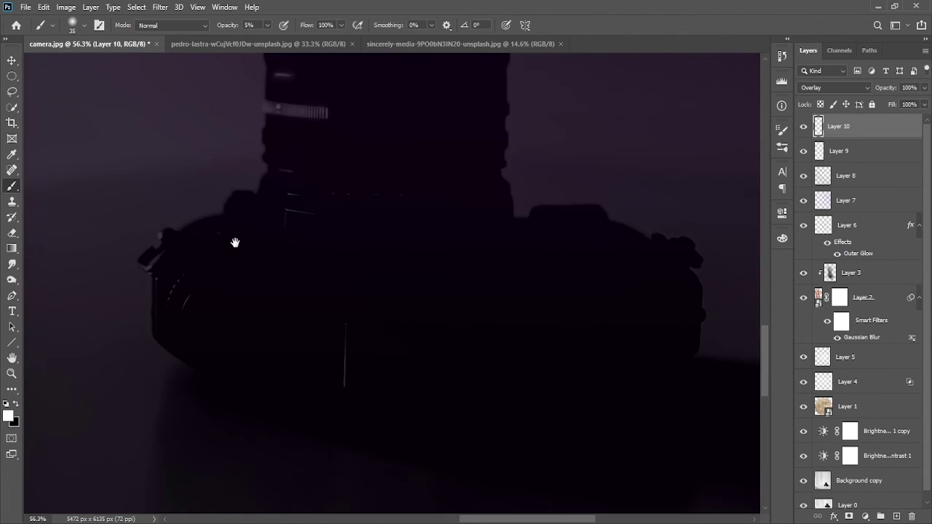
{"action": "left_click_drag", "start_coordinate": [181, 281], "coordinate": [179, 292]}
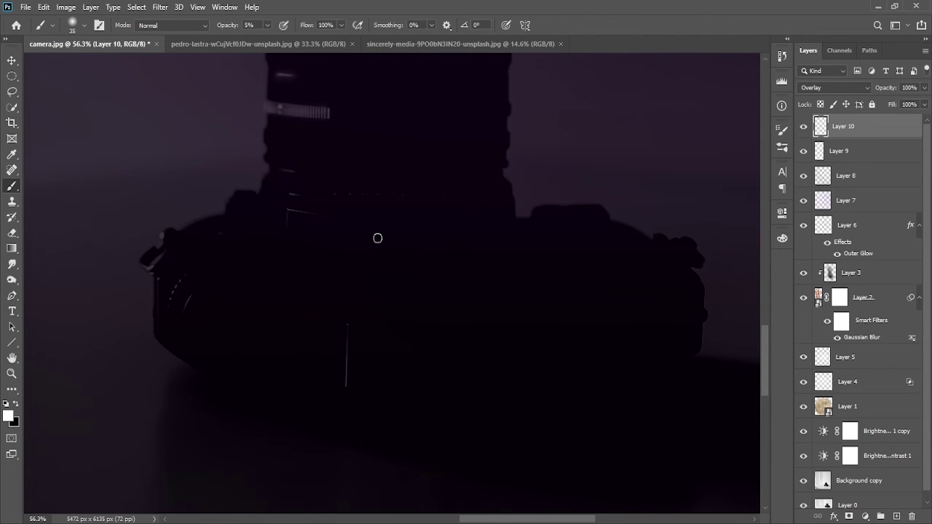
{"action": "left_click_drag", "start_coordinate": [336, 258], "coordinate": [302, 221]}
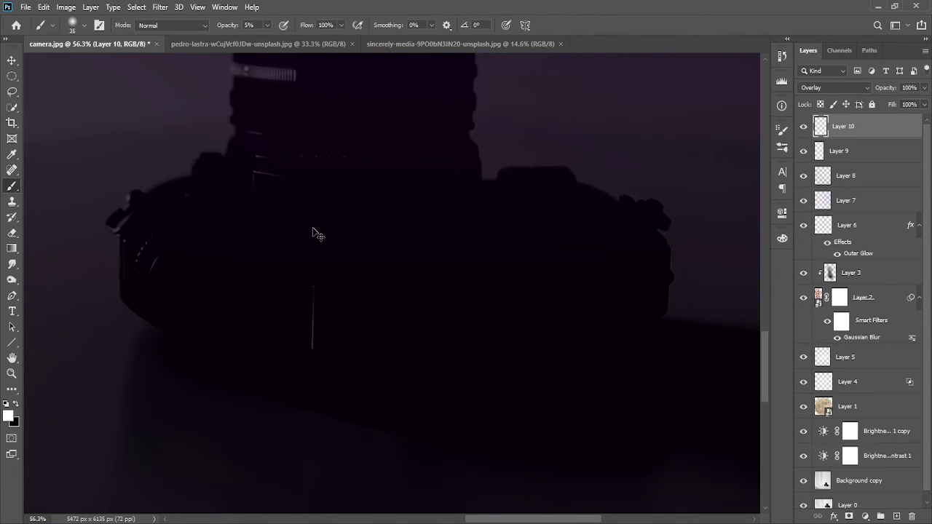
{"action": "key", "text": "ctrl+0"}
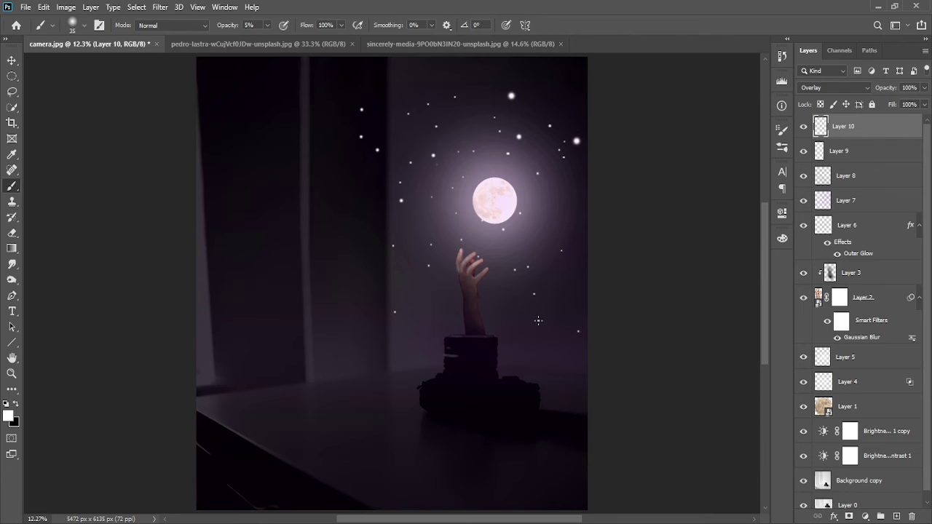
- With a 931 px black brush on Layer 3, faintly darken the lower arm, then reselect Layer 10
{"action": "left_click_drag", "start_coordinate": [458, 302], "coordinate": [495, 302]}
{"action": "left_click", "coordinate": [830, 275]}
{"action": "left_click", "coordinate": [804, 274]}
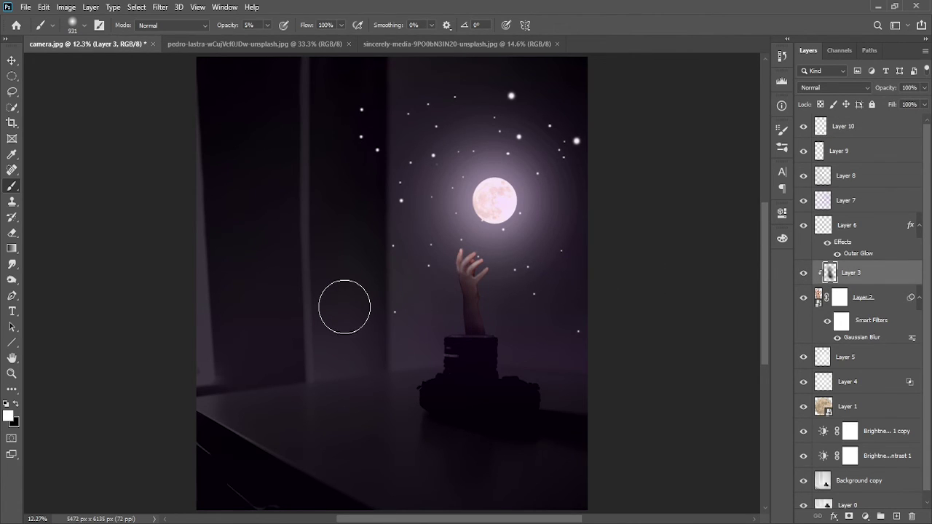
{"action": "key", "text": "x"}
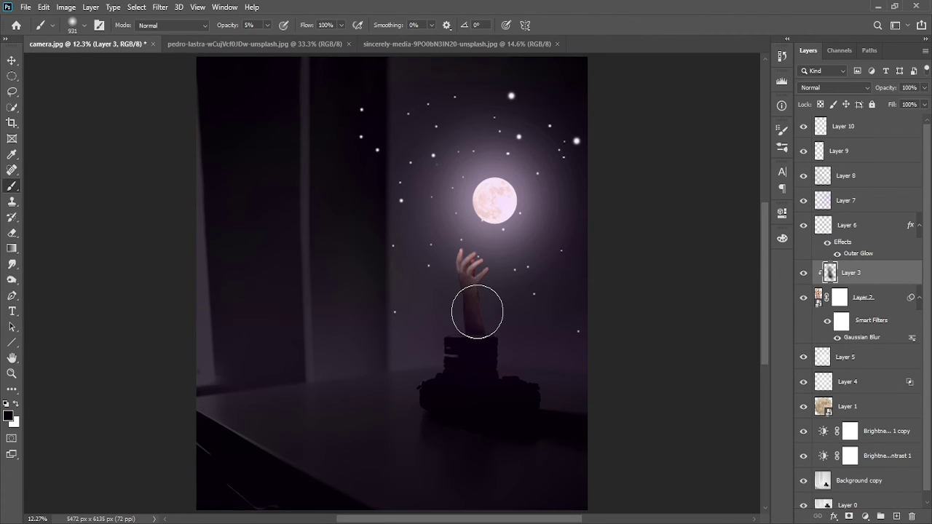
{"action": "left_click_drag", "start_coordinate": [462, 281], "coordinate": [461, 270]}
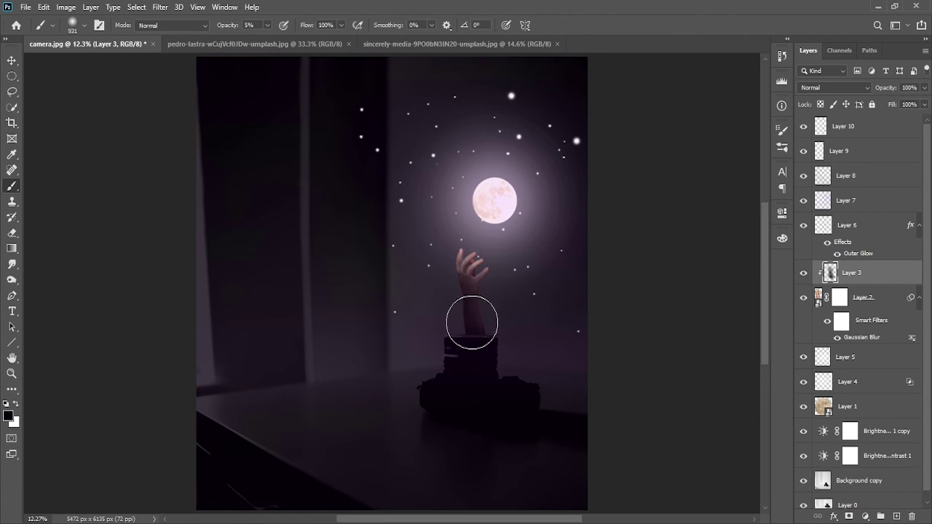
{"action": "left_click", "coordinate": [859, 126]}
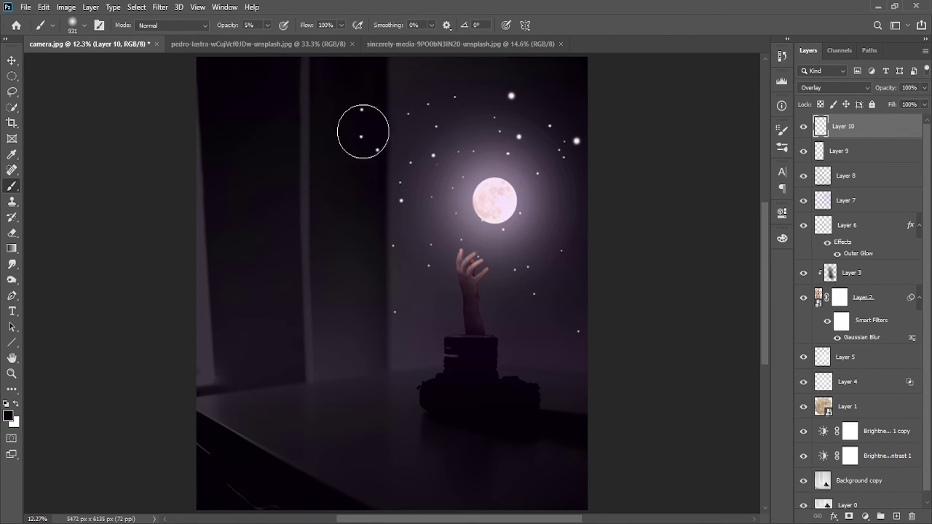
- Sample a dark colour and paint a 2300 px vignette around the image's outer edges
{"action": "left_click", "coordinate": [458, 398], "text": "alt"}
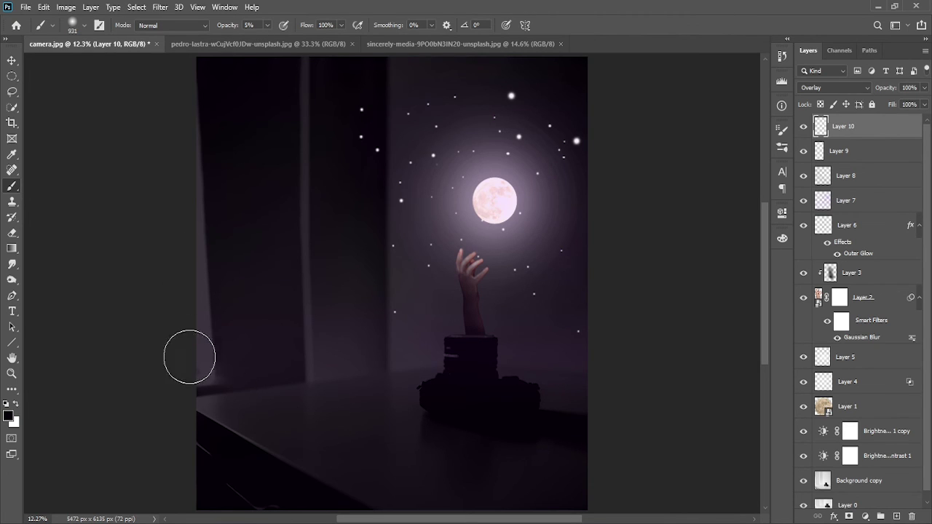
{"action": "mouse_move", "coordinate": [196, 384]}
{"action": "left_mouse_down"}
{"action": "mouse_move", "coordinate": [399, 459]}
{"action": "mouse_move", "coordinate": [208, 245]}
{"action": "mouse_move", "coordinate": [316, 237]}
{"action": "mouse_move", "coordinate": [391, 403]}
{"action": "mouse_move", "coordinate": [398, 453]}
{"action": "left_mouse_up"}
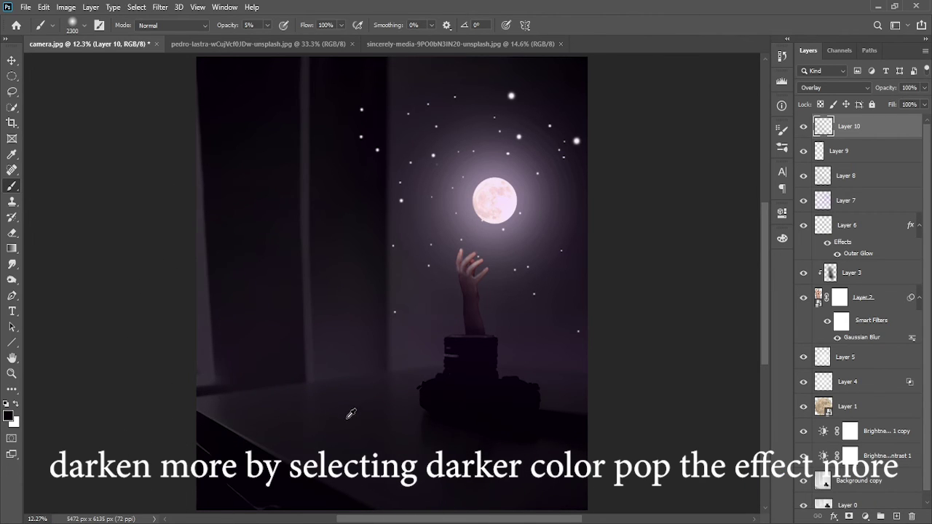
{"action": "scroll", "coordinate": [354, 410], "scroll_direction": "down", "scroll_amount": 2}
{"action": "mouse_move", "coordinate": [221, 307]}
{"action": "left_mouse_down"}
{"action": "mouse_move", "coordinate": [391, 354]}
{"action": "mouse_move", "coordinate": [587, 368]}
{"action": "mouse_move", "coordinate": [228, 364]}
{"action": "mouse_move", "coordinate": [510, 364]}
{"action": "mouse_move", "coordinate": [493, 380]}
{"action": "mouse_move", "coordinate": [156, 378]}
{"action": "mouse_move", "coordinate": [216, 197]}
{"action": "mouse_move", "coordinate": [312, 448]}
{"action": "mouse_move", "coordinate": [572, 446]}
{"action": "mouse_move", "coordinate": [564, 316]}
{"action": "mouse_move", "coordinate": [400, 458]}
{"action": "mouse_move", "coordinate": [187, 295]}
{"action": "mouse_move", "coordinate": [295, 433]}
{"action": "mouse_move", "coordinate": [277, 358]}
{"action": "mouse_move", "coordinate": [269, 387]}
{"action": "mouse_move", "coordinate": [269, 328]}
{"action": "mouse_move", "coordinate": [249, 431]}
{"action": "mouse_move", "coordinate": [246, 371]}
{"action": "mouse_move", "coordinate": [535, 477]}
{"action": "mouse_move", "coordinate": [448, 469]}
{"action": "mouse_move", "coordinate": [402, 441]}
{"action": "mouse_move", "coordinate": [301, 337]}
{"action": "mouse_move", "coordinate": [628, 277]}
{"action": "mouse_move", "coordinate": [415, 409]}
{"action": "mouse_move", "coordinate": [217, 166]}
{"action": "mouse_move", "coordinate": [308, 466]}
{"action": "mouse_move", "coordinate": [599, 367]}
{"action": "mouse_move", "coordinate": [309, 264]}
{"action": "left_mouse_up"}
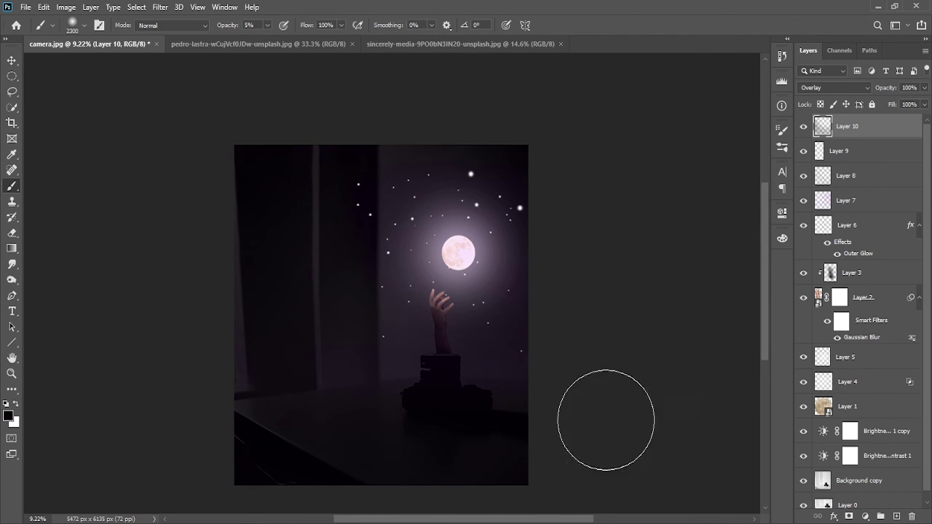
{"action": "scroll", "coordinate": [561, 354], "scroll_direction": "down", "scroll_amount": 1}
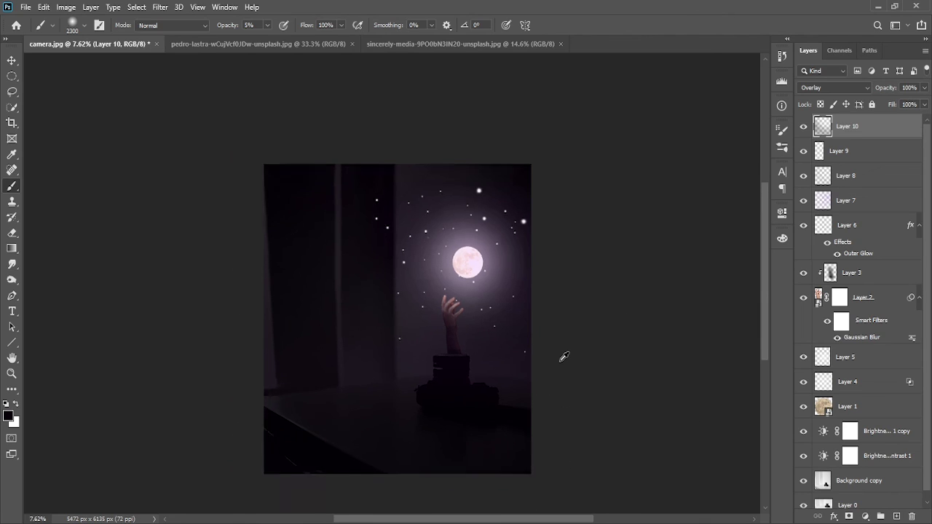
{"action": "scroll", "coordinate": [562, 353], "scroll_direction": "down", "scroll_amount": 3}
{"action": "left_click_drag", "start_coordinate": [627, 347], "coordinate": [608, 268]}
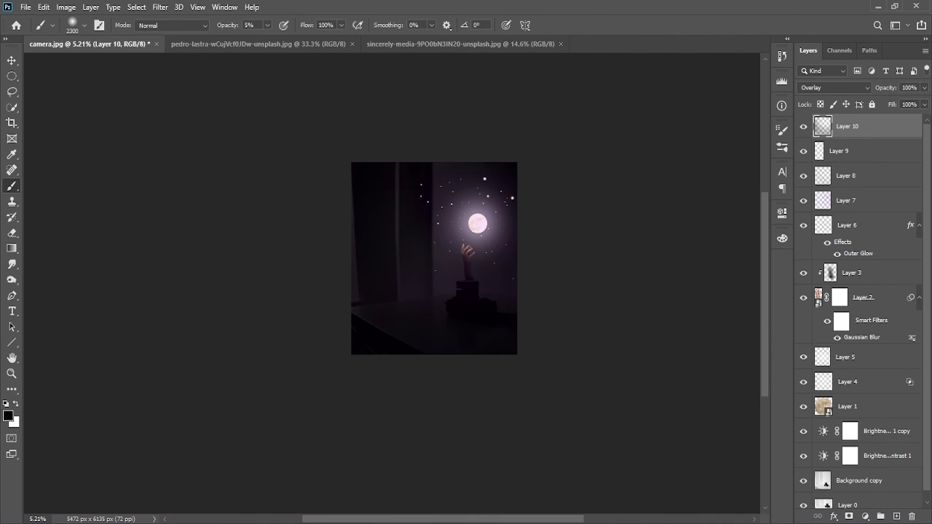
{"action": "scroll", "coordinate": [691, 386], "scroll_direction": "up", "scroll_amount": 5, "text": "alt"}
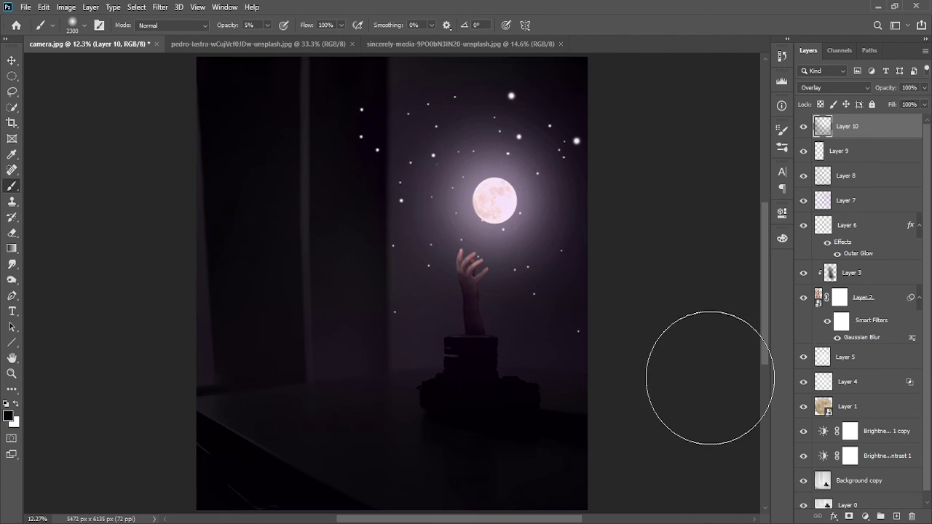